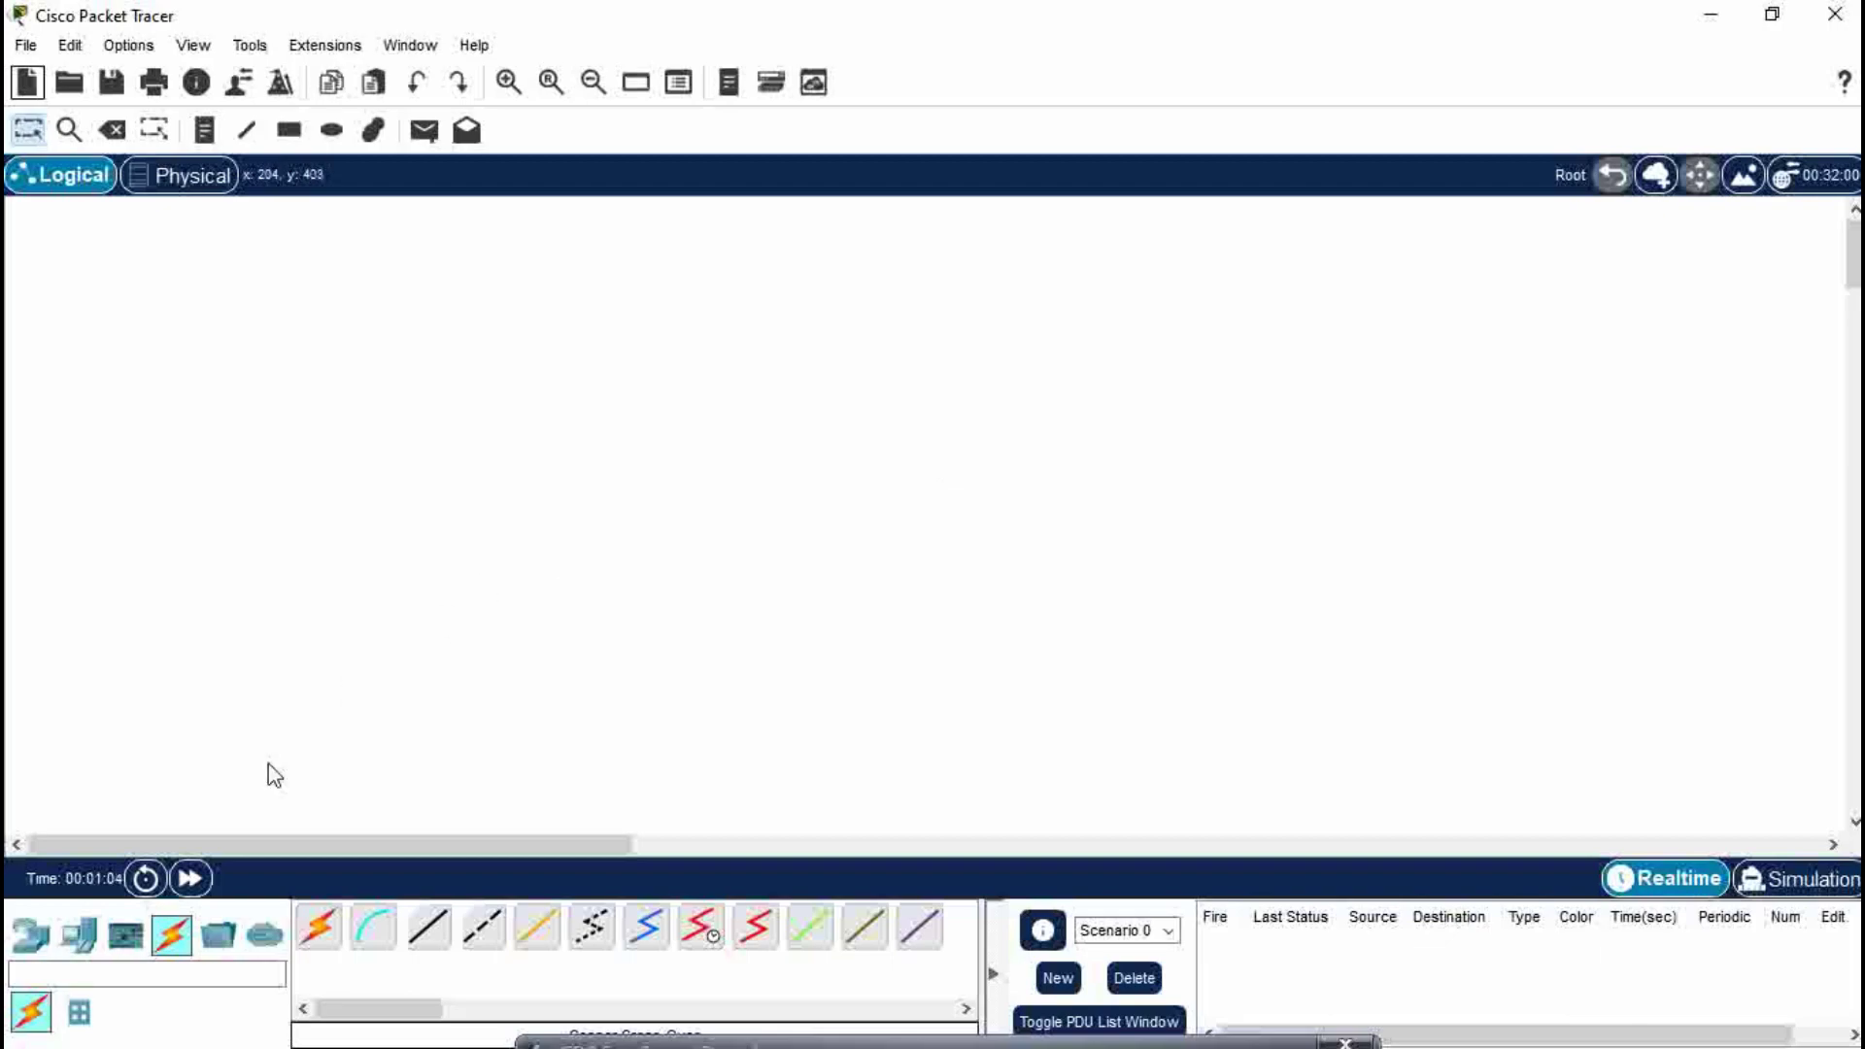
Place six PC-PT PCs: PC0, PC2, PC4 in a left column and PC1, PC3, PC5 on the right
{"action": "left_click_drag", "start_coordinate": [87, 940], "coordinate": [606, 285]}
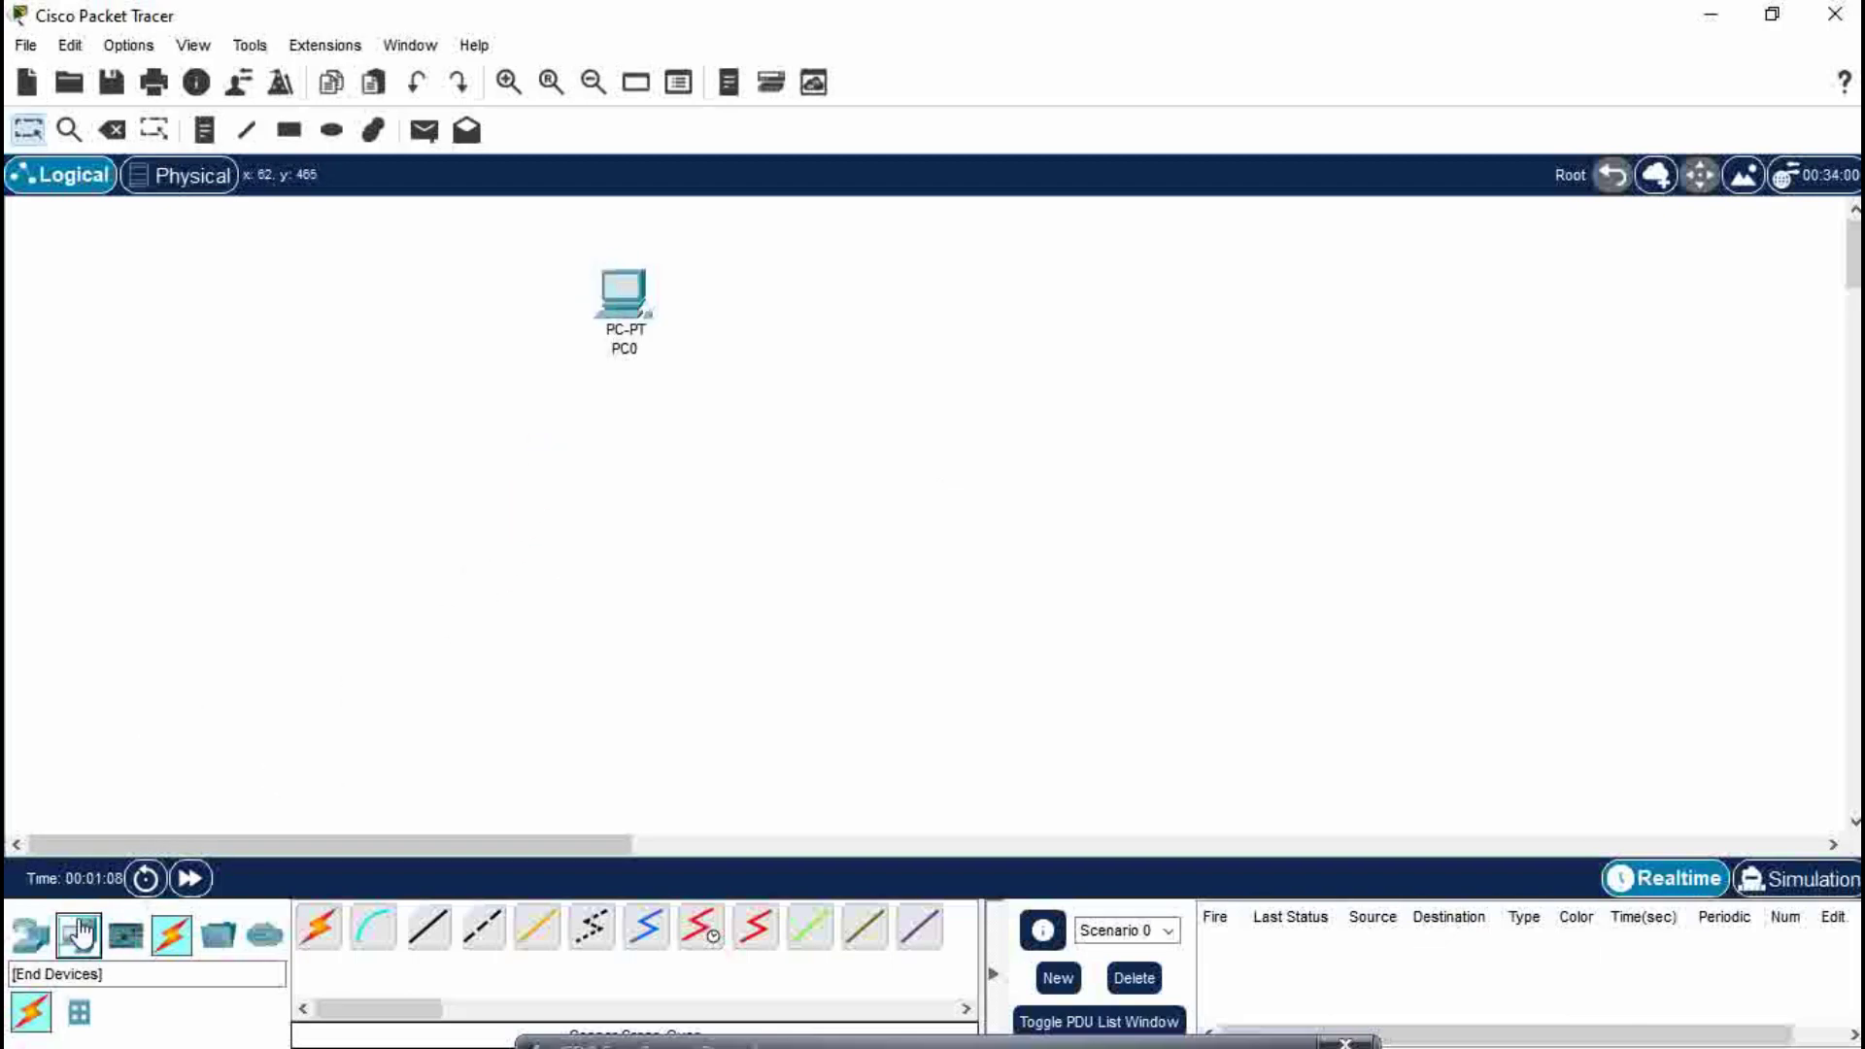
{"action": "left_click_drag", "start_coordinate": [87, 935], "coordinate": [1015, 287]}
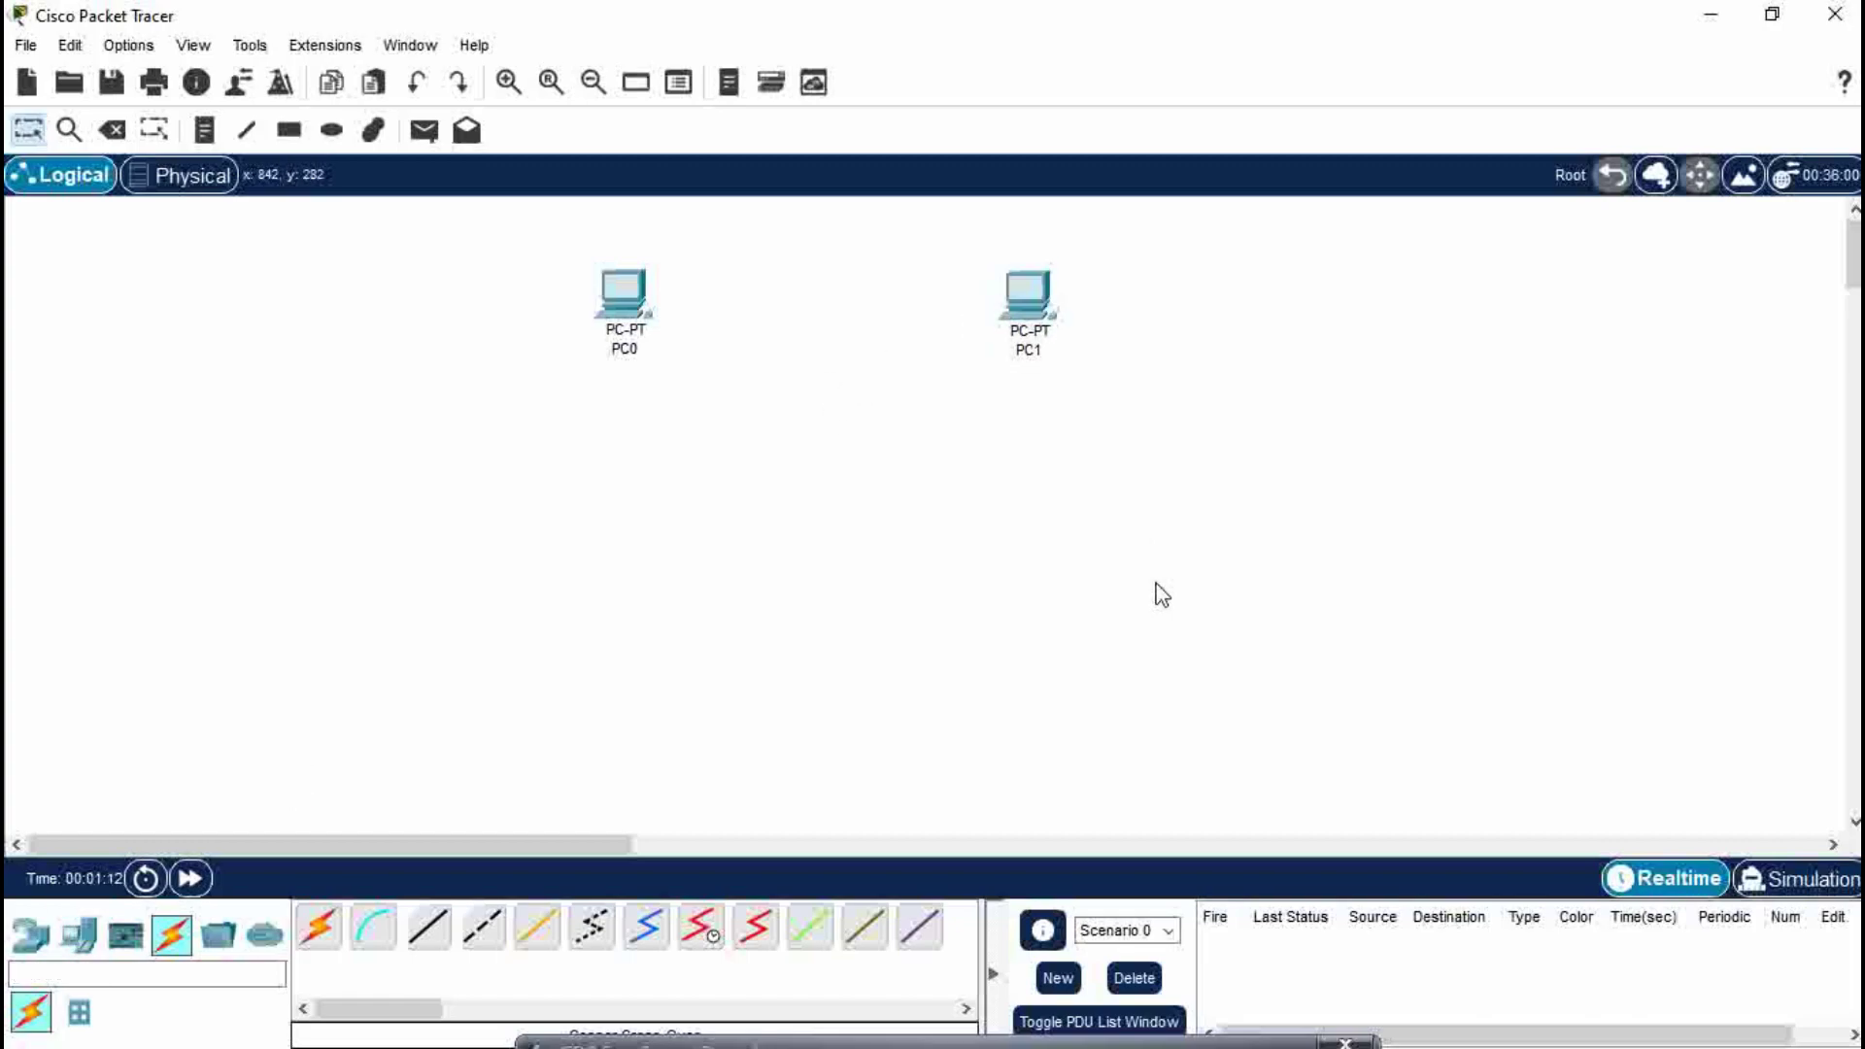
{"action": "left_click_drag", "start_coordinate": [79, 935], "coordinate": [612, 480]}
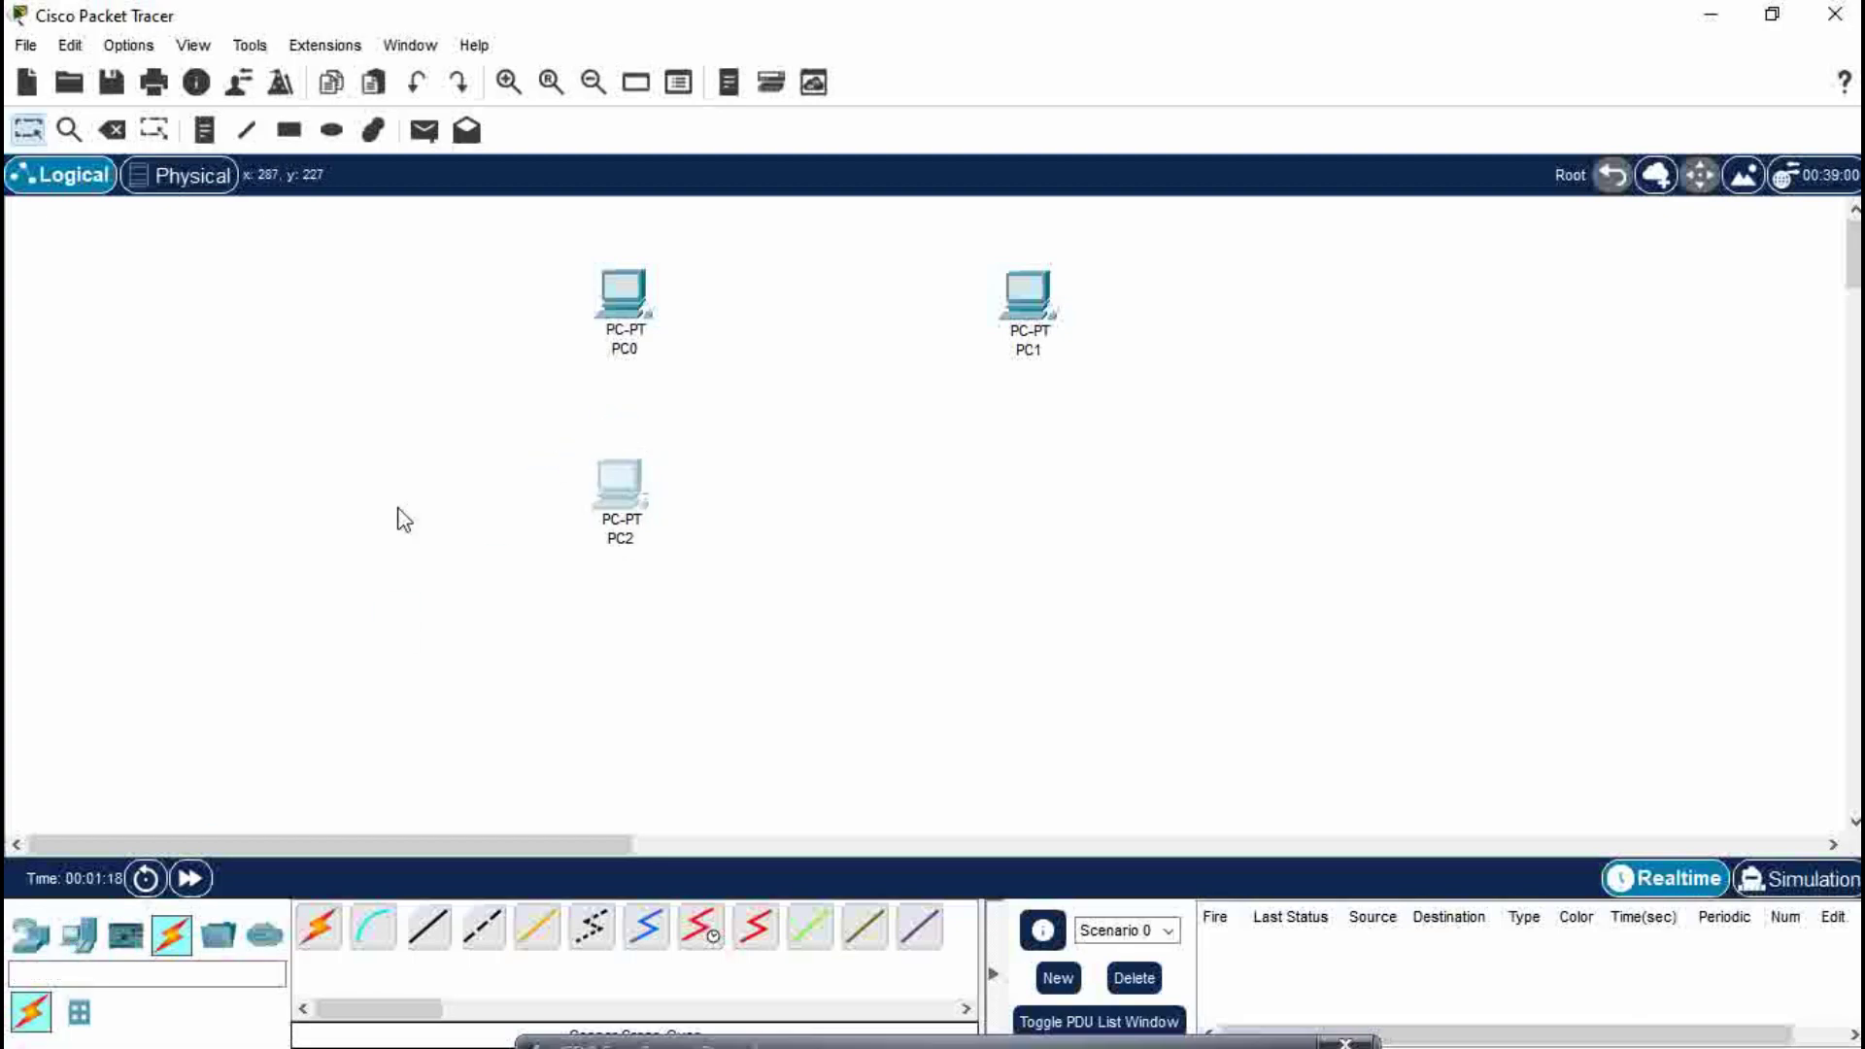
{"action": "left_click_drag", "start_coordinate": [80, 935], "coordinate": [1022, 490]}
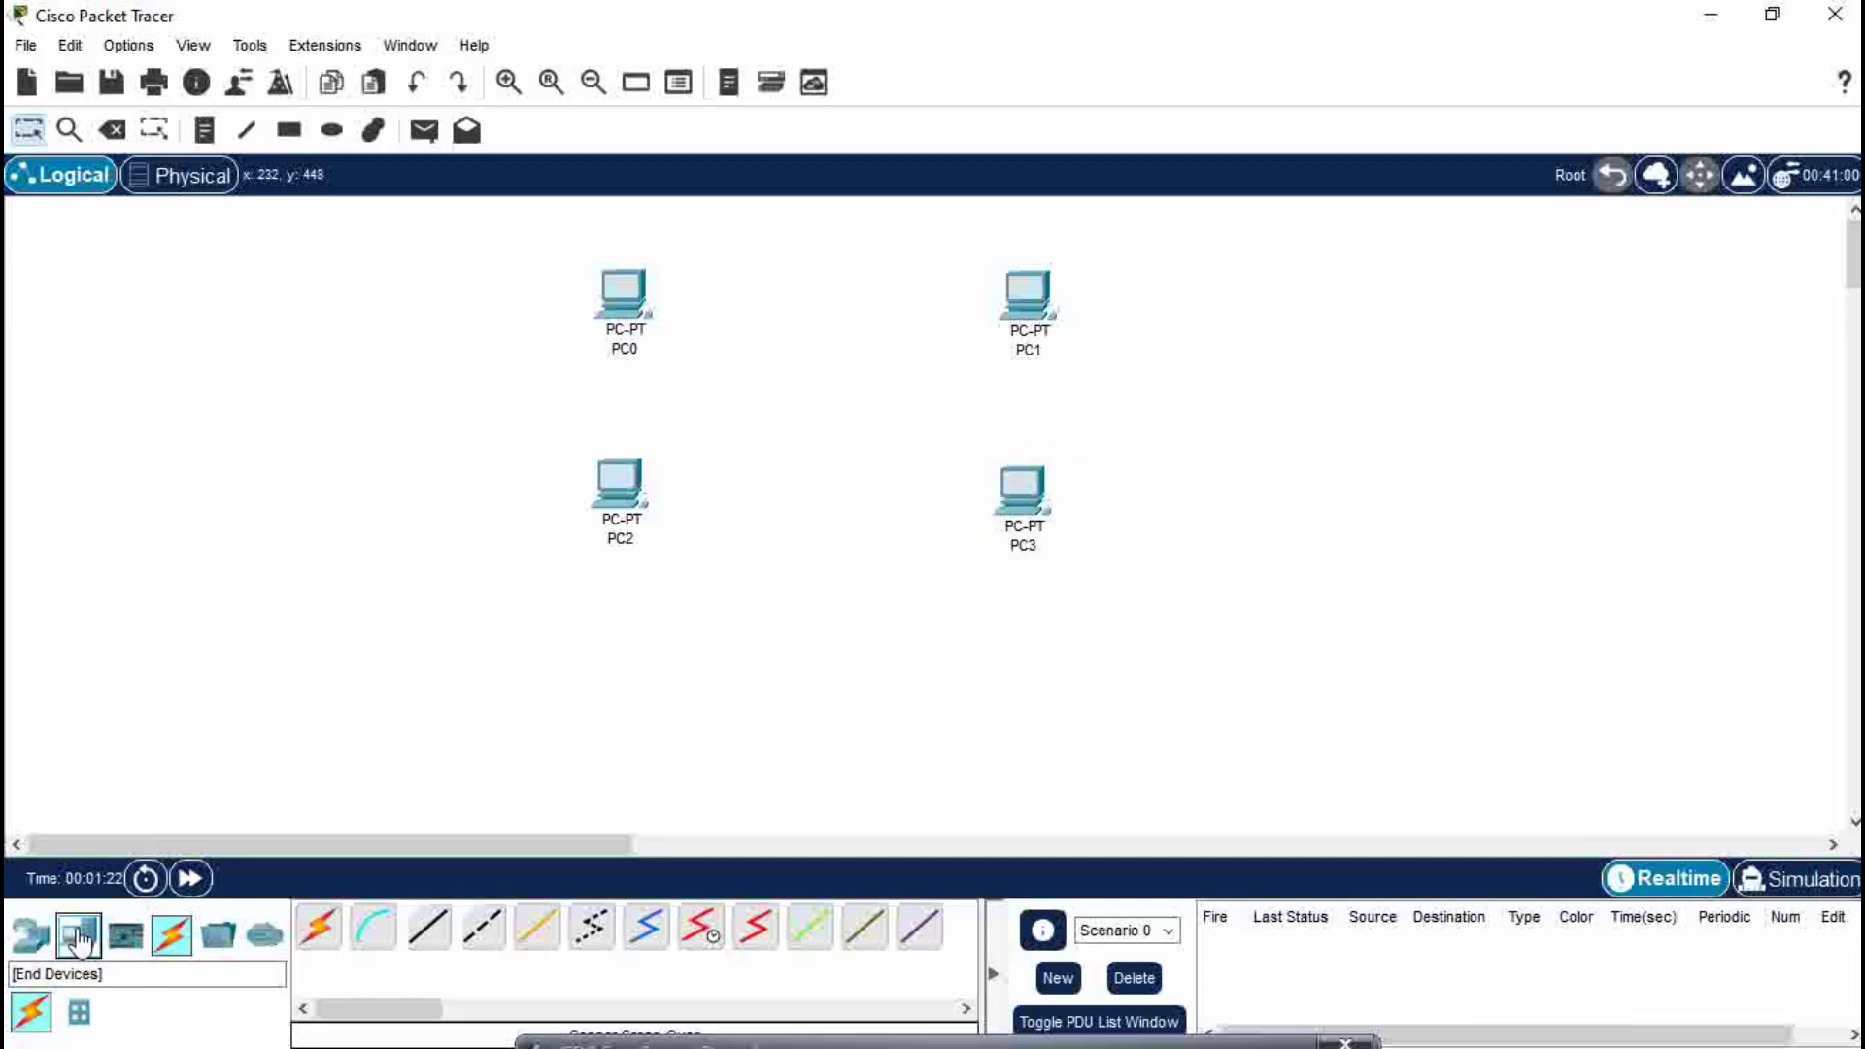
{"action": "left_click_drag", "start_coordinate": [79, 935], "coordinate": [621, 730]}
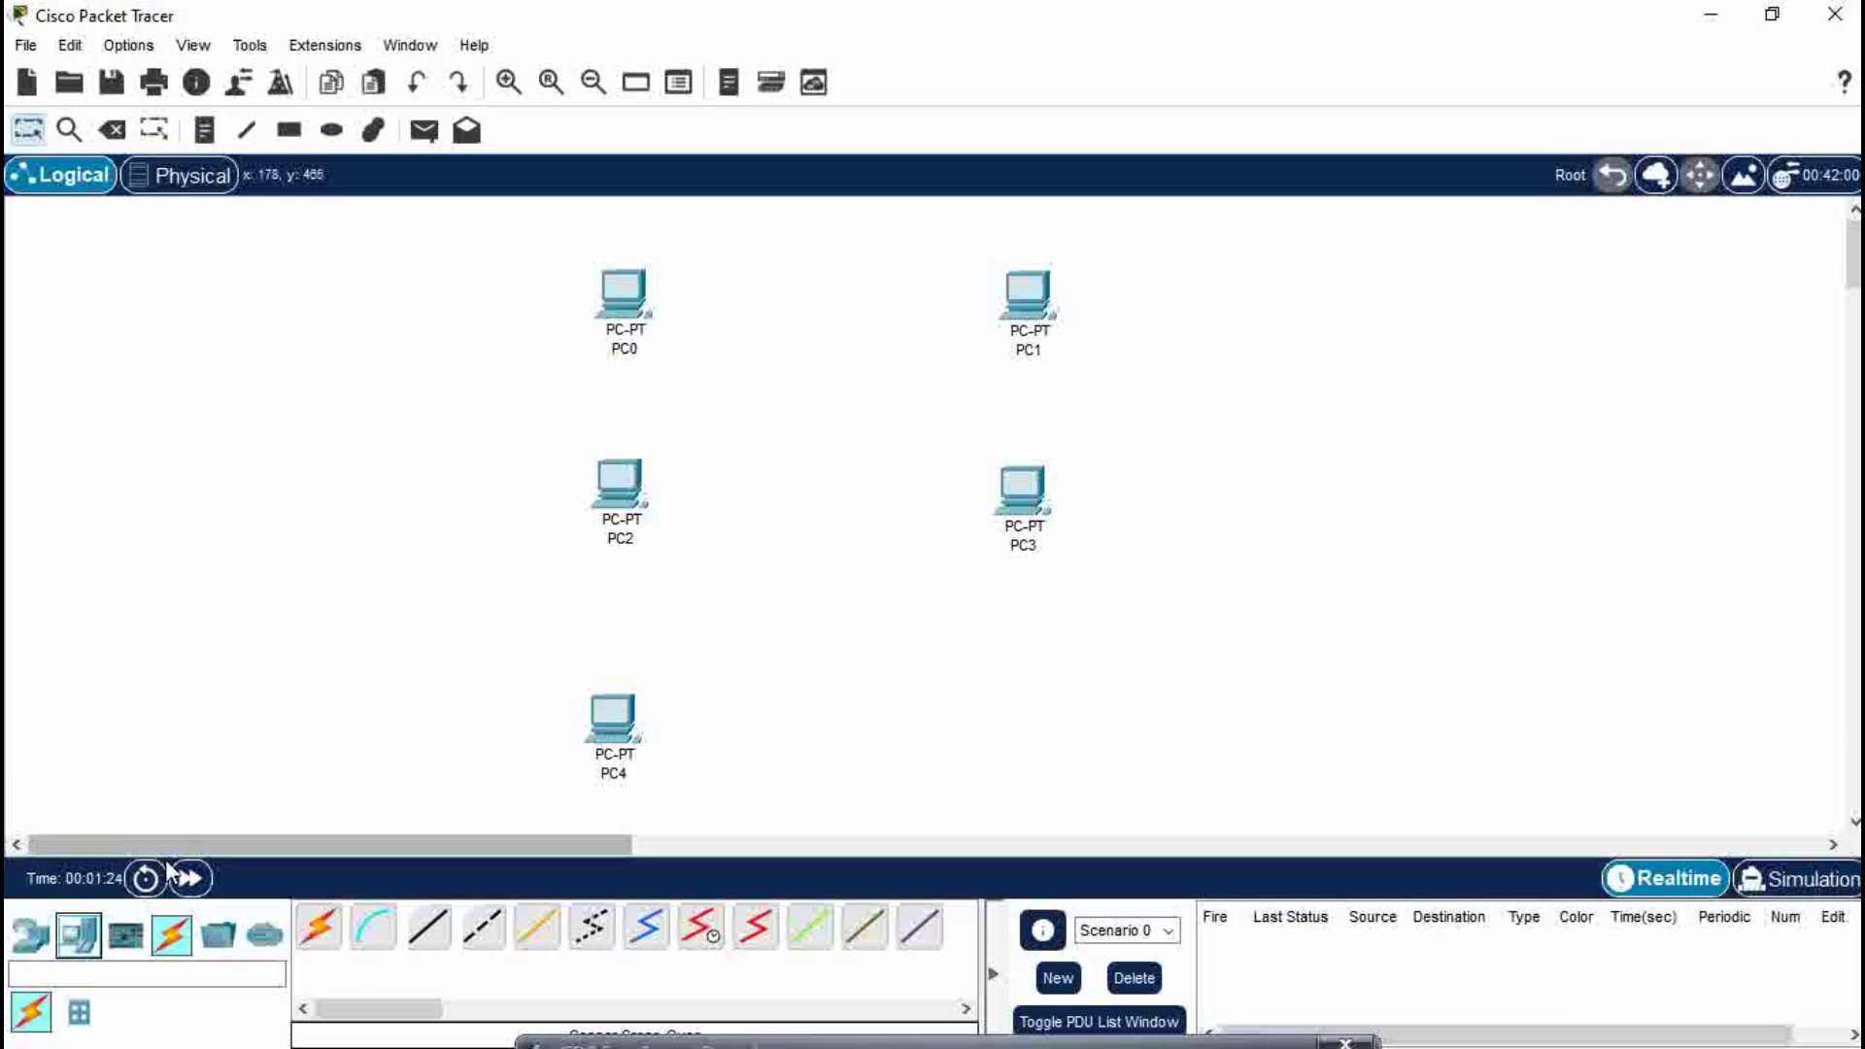
{"action": "left_click_drag", "start_coordinate": [80, 935], "coordinate": [1023, 727]}
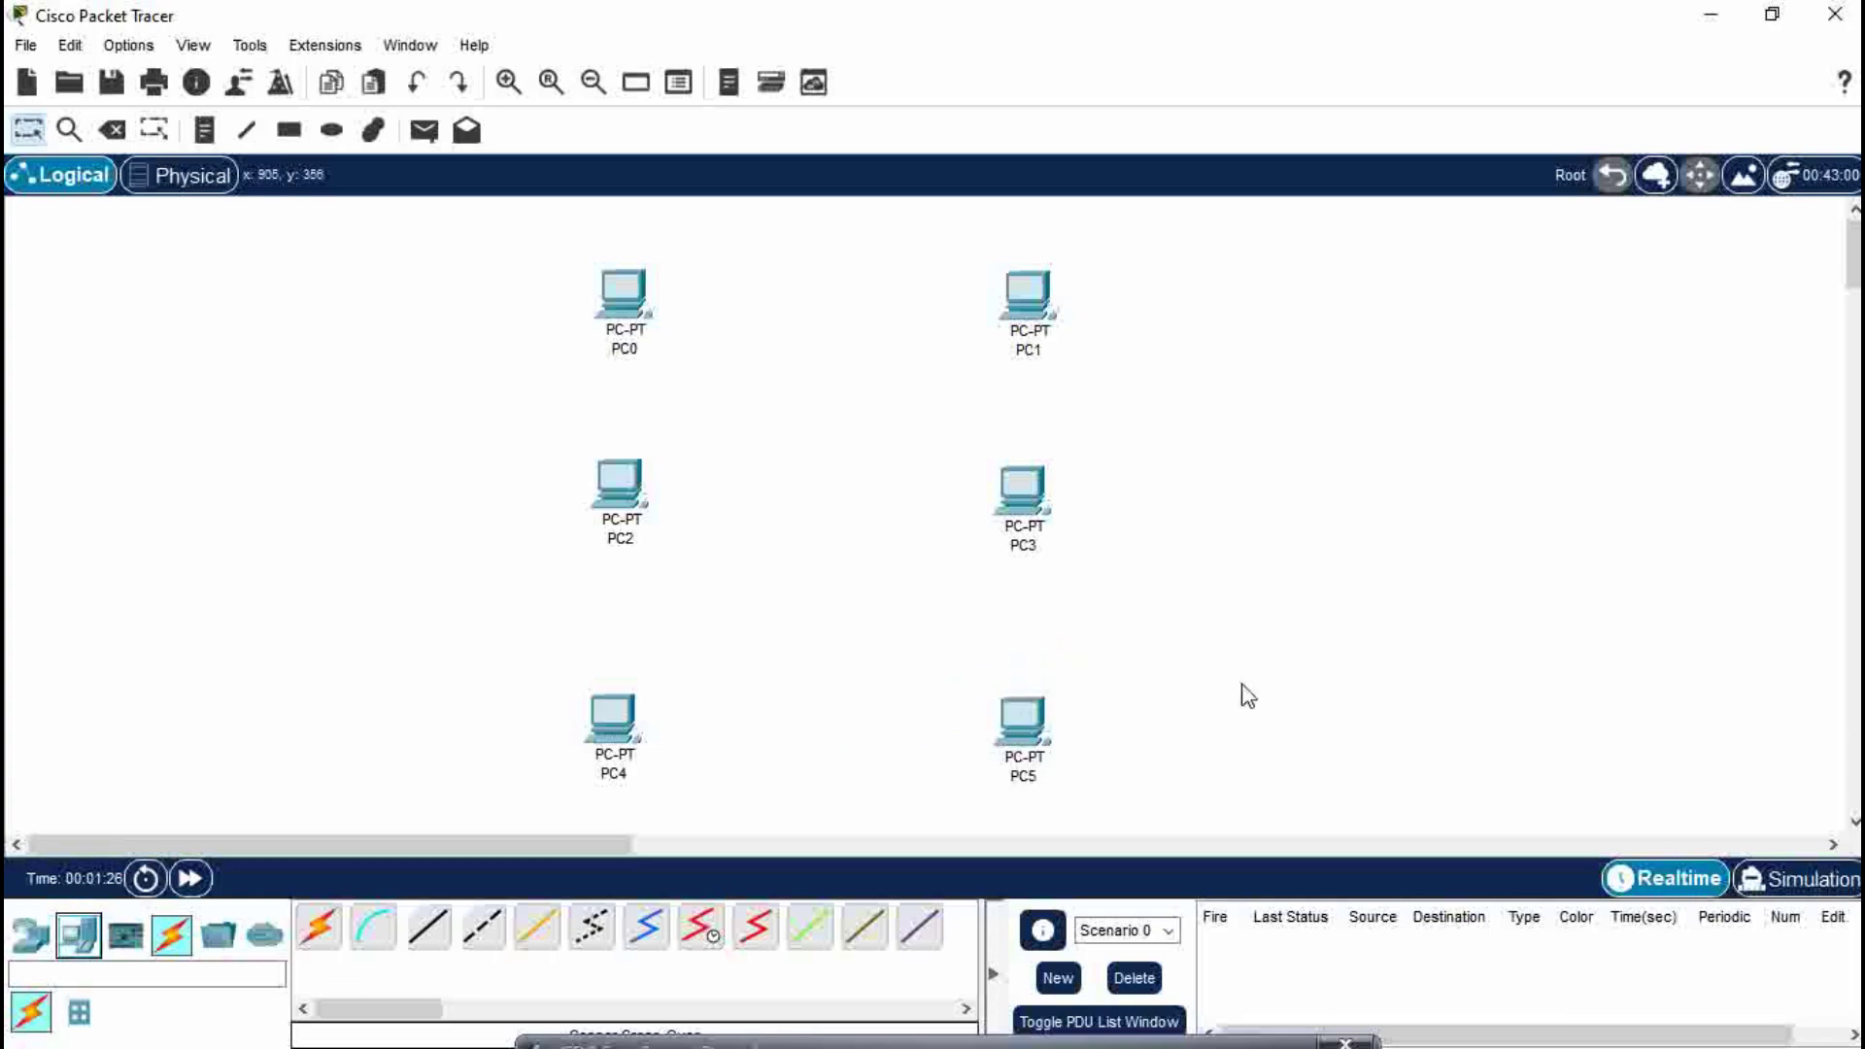
Place three 2950-24 switches, Switch0, Switch1 and Switch2, down the middle between the PC columns
{"action": "left_click", "coordinate": [18, 939]}
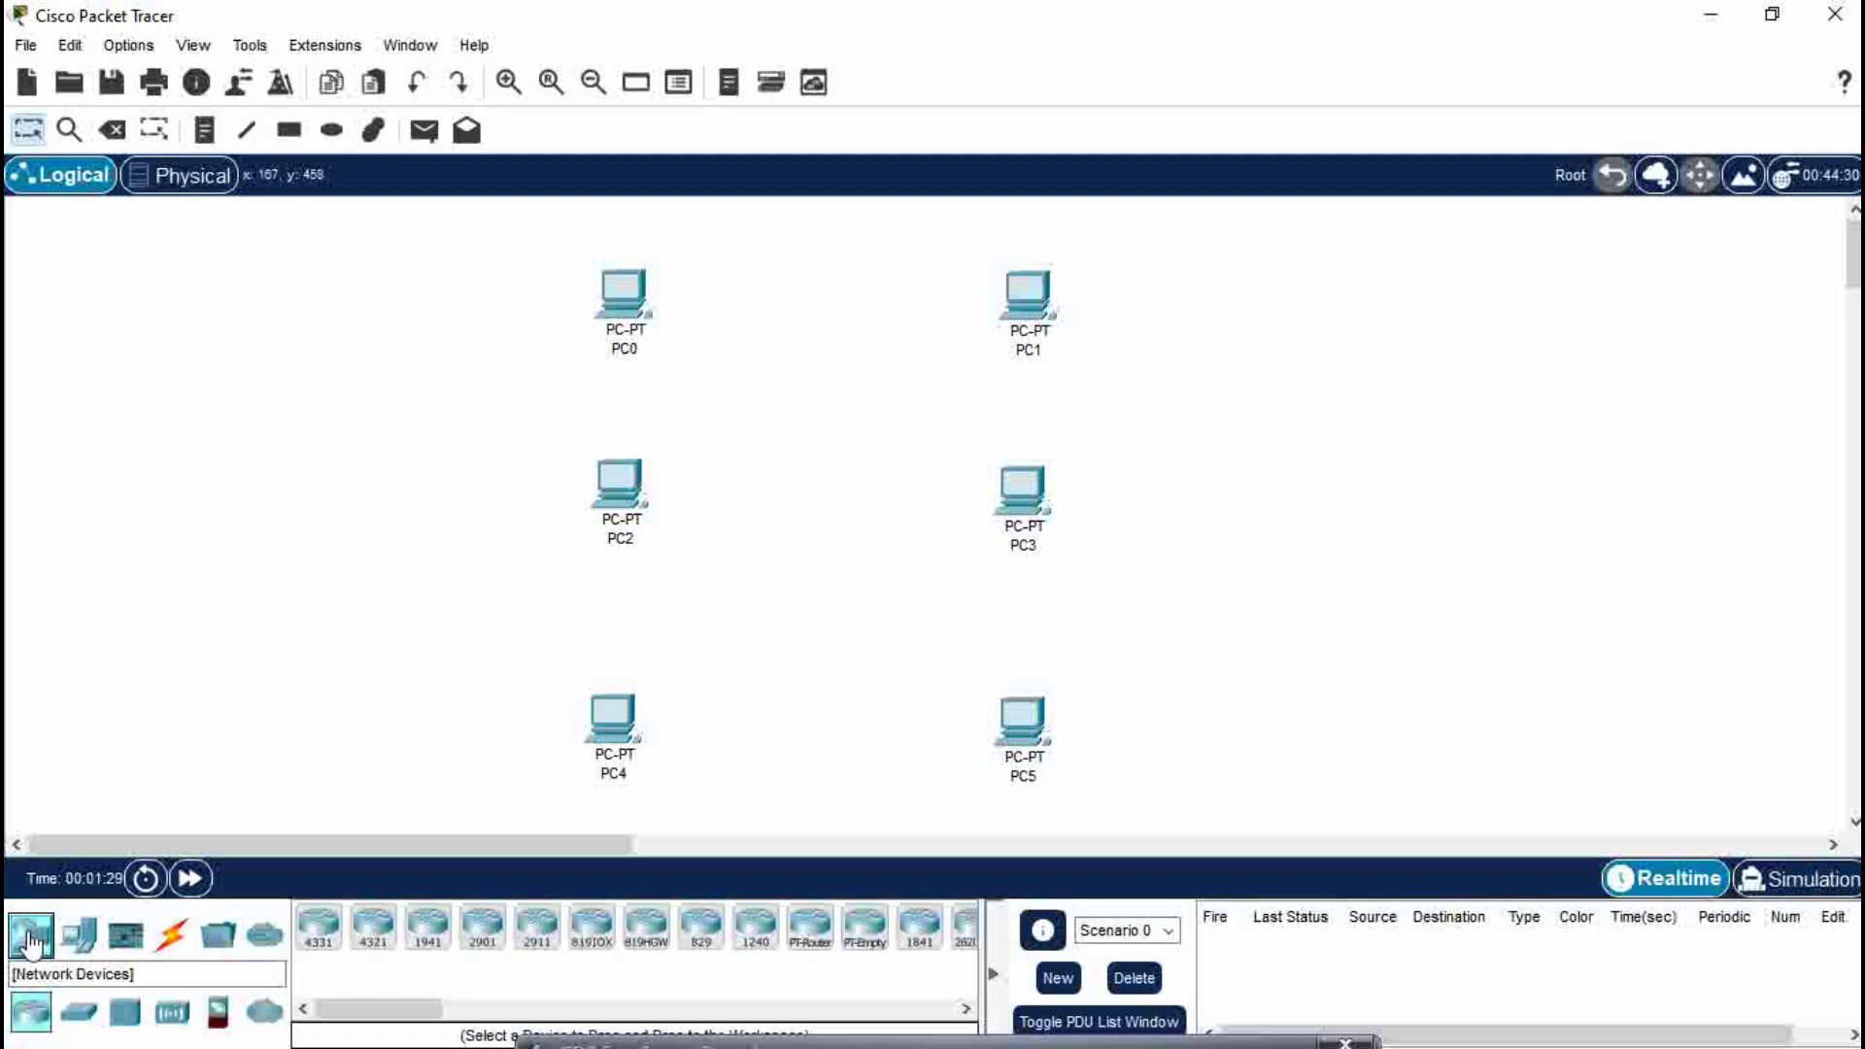
{"action": "left_click", "coordinate": [84, 1015]}
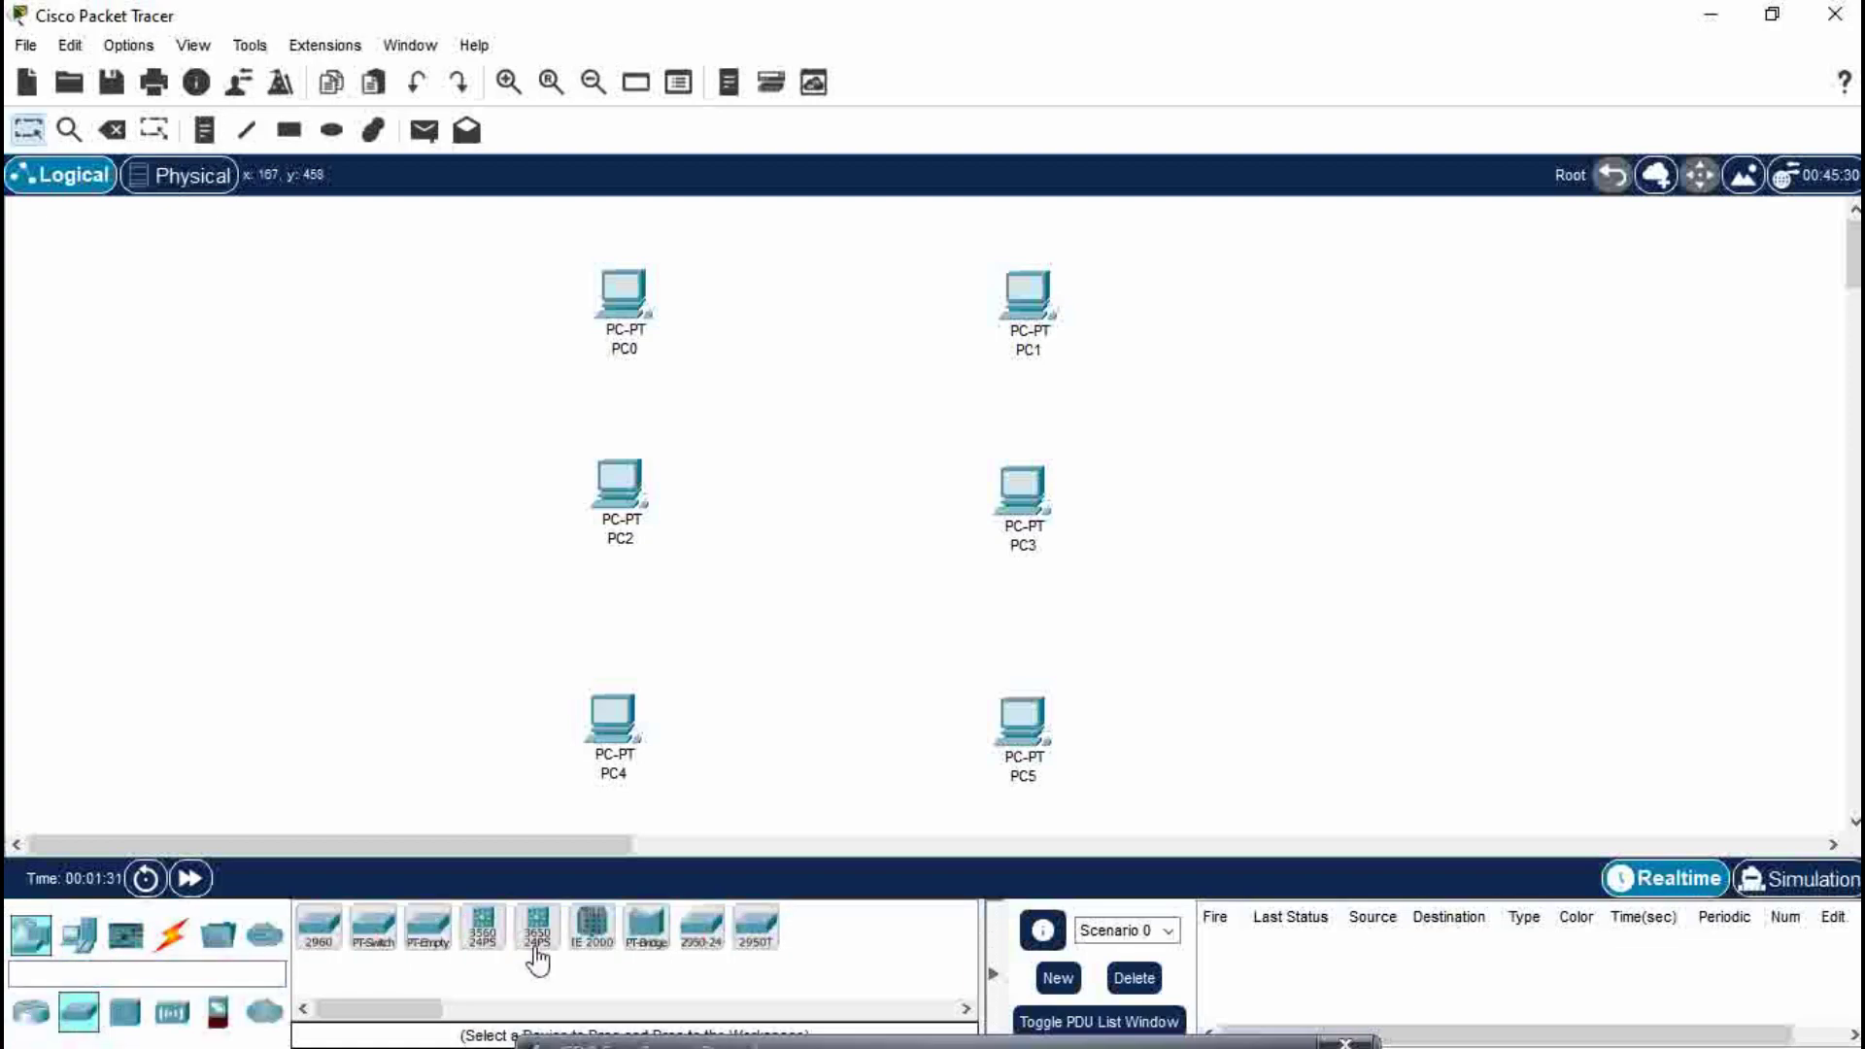
{"action": "left_click", "coordinate": [704, 940]}
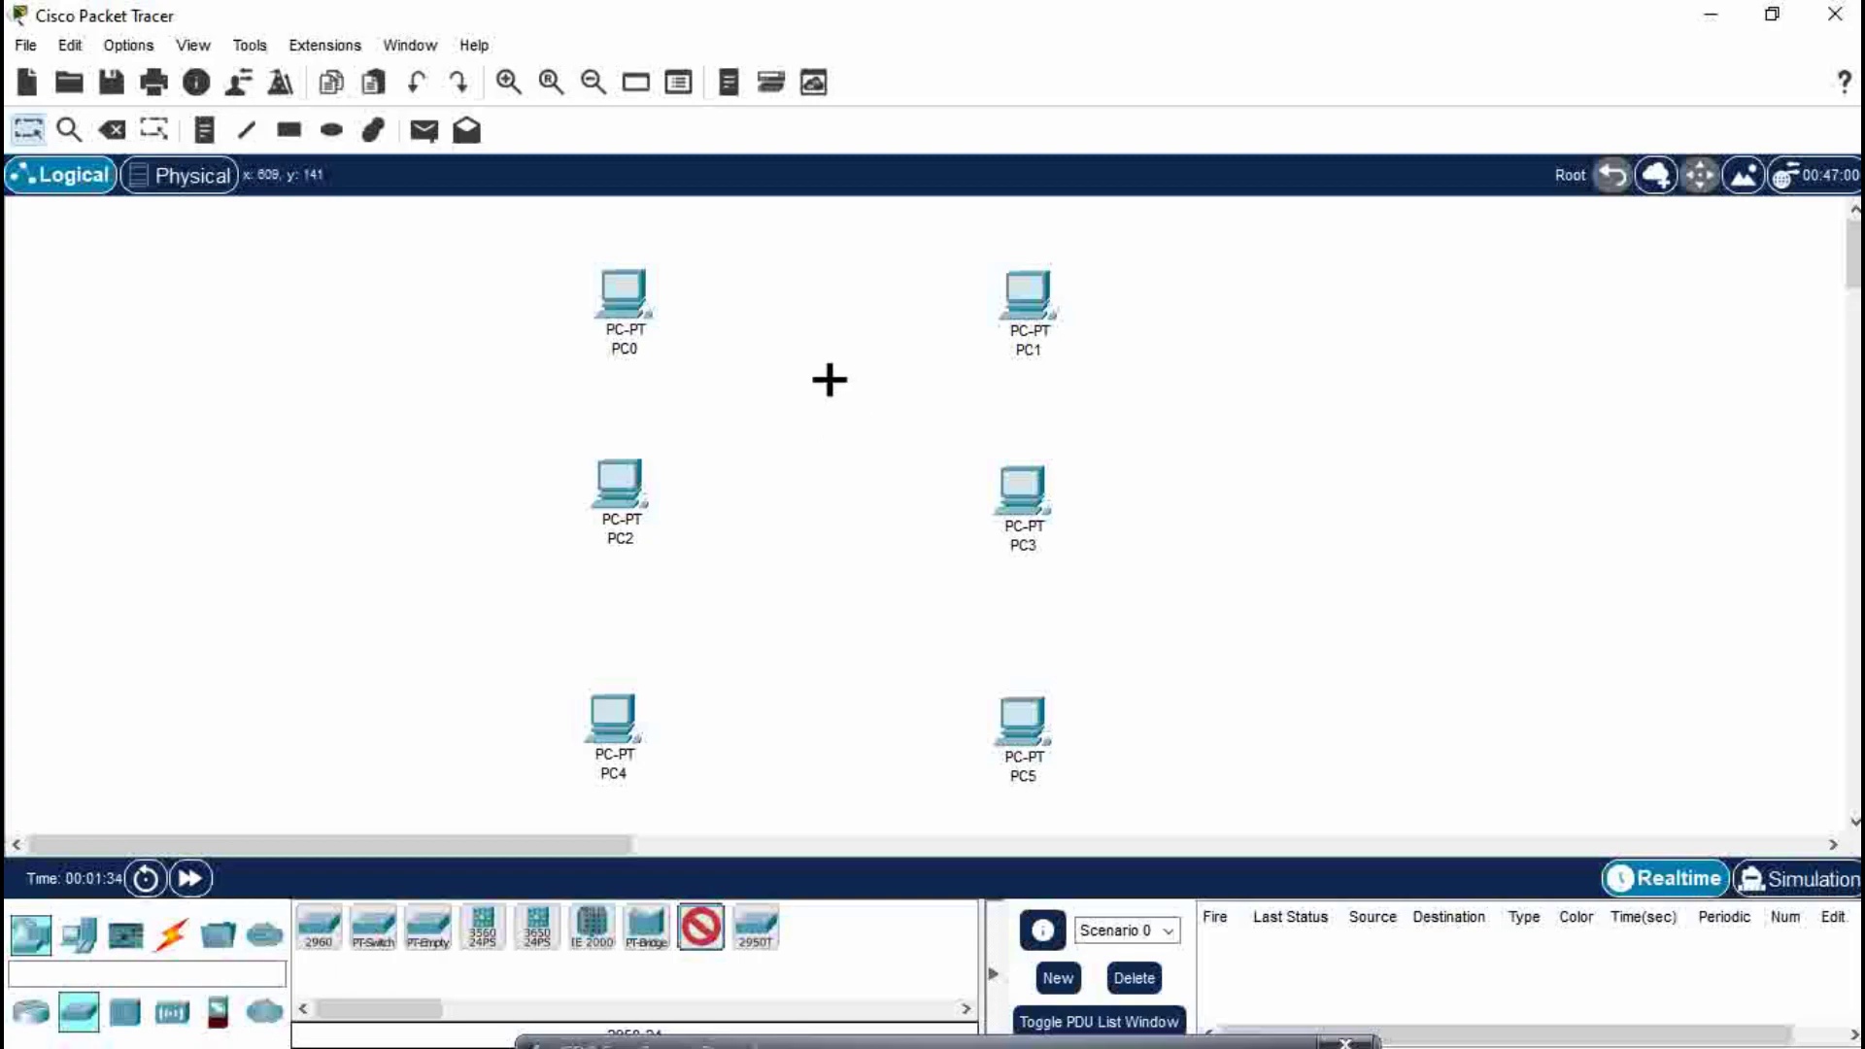
{"action": "left_click", "coordinate": [811, 309]}
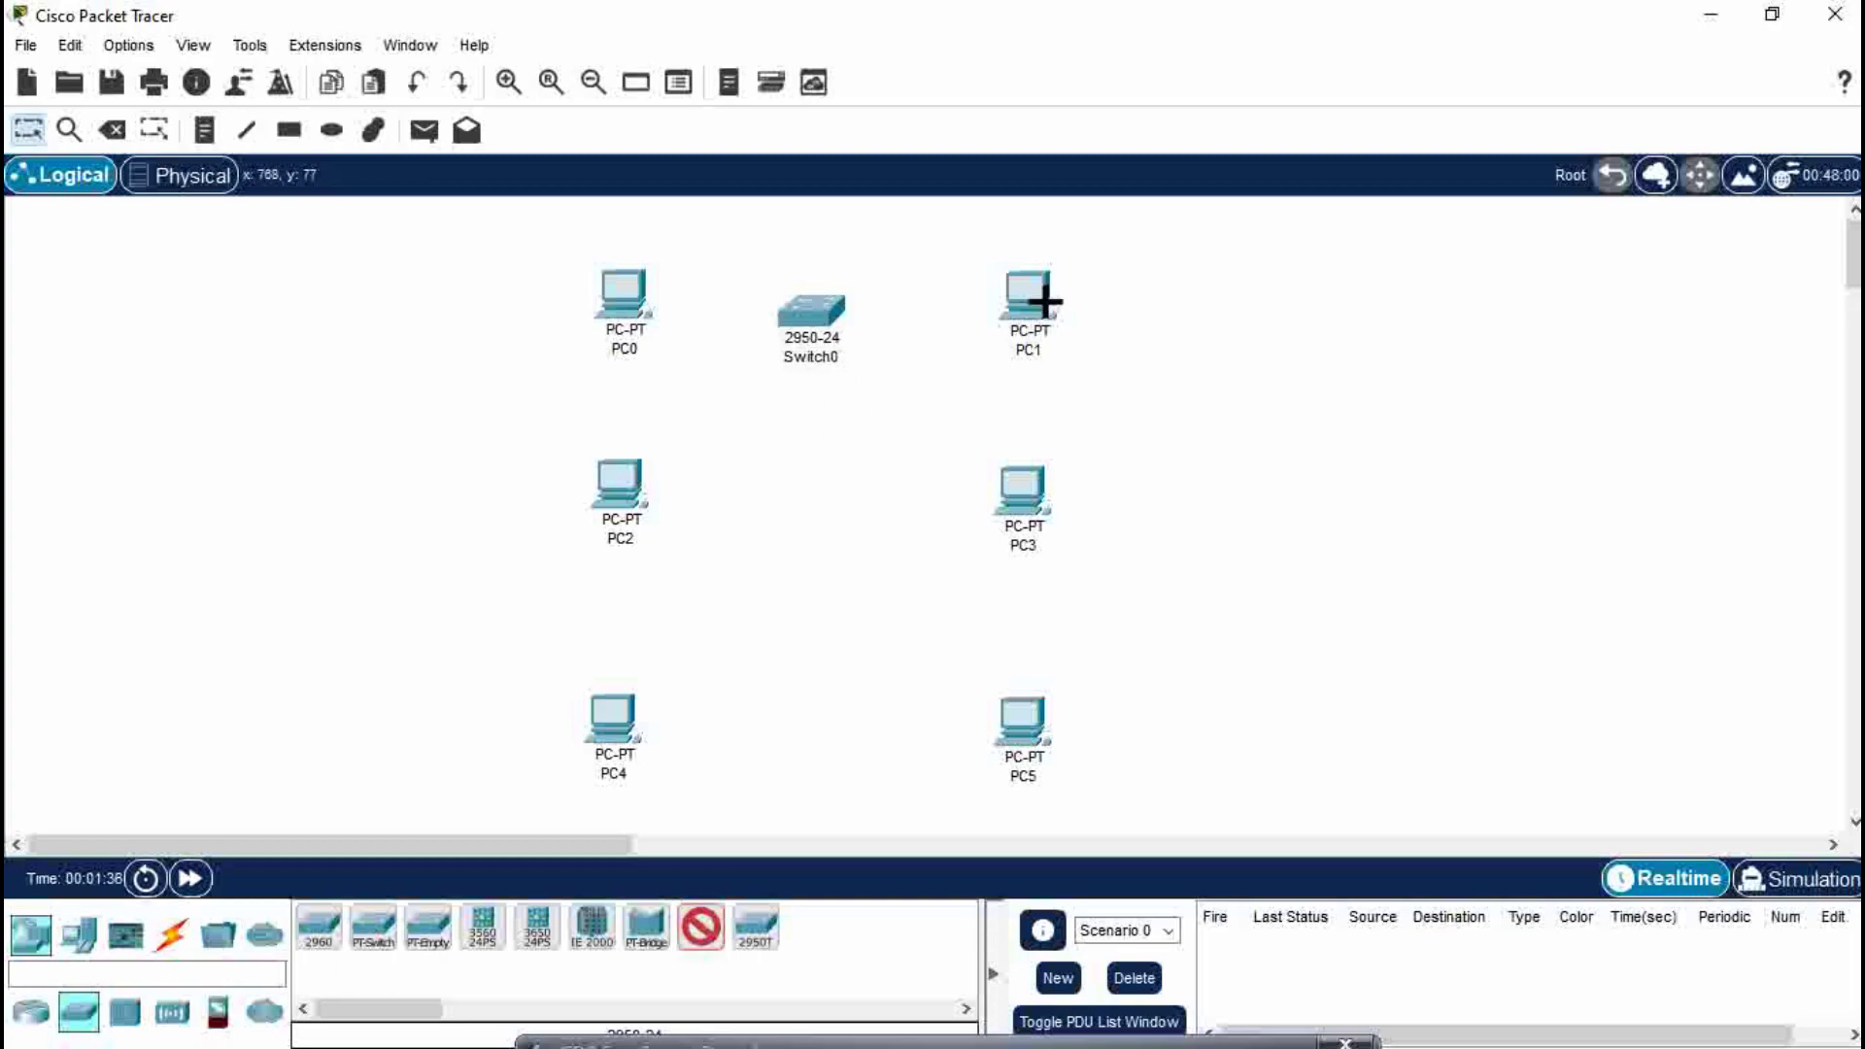
{"action": "left_click", "coordinate": [823, 513]}
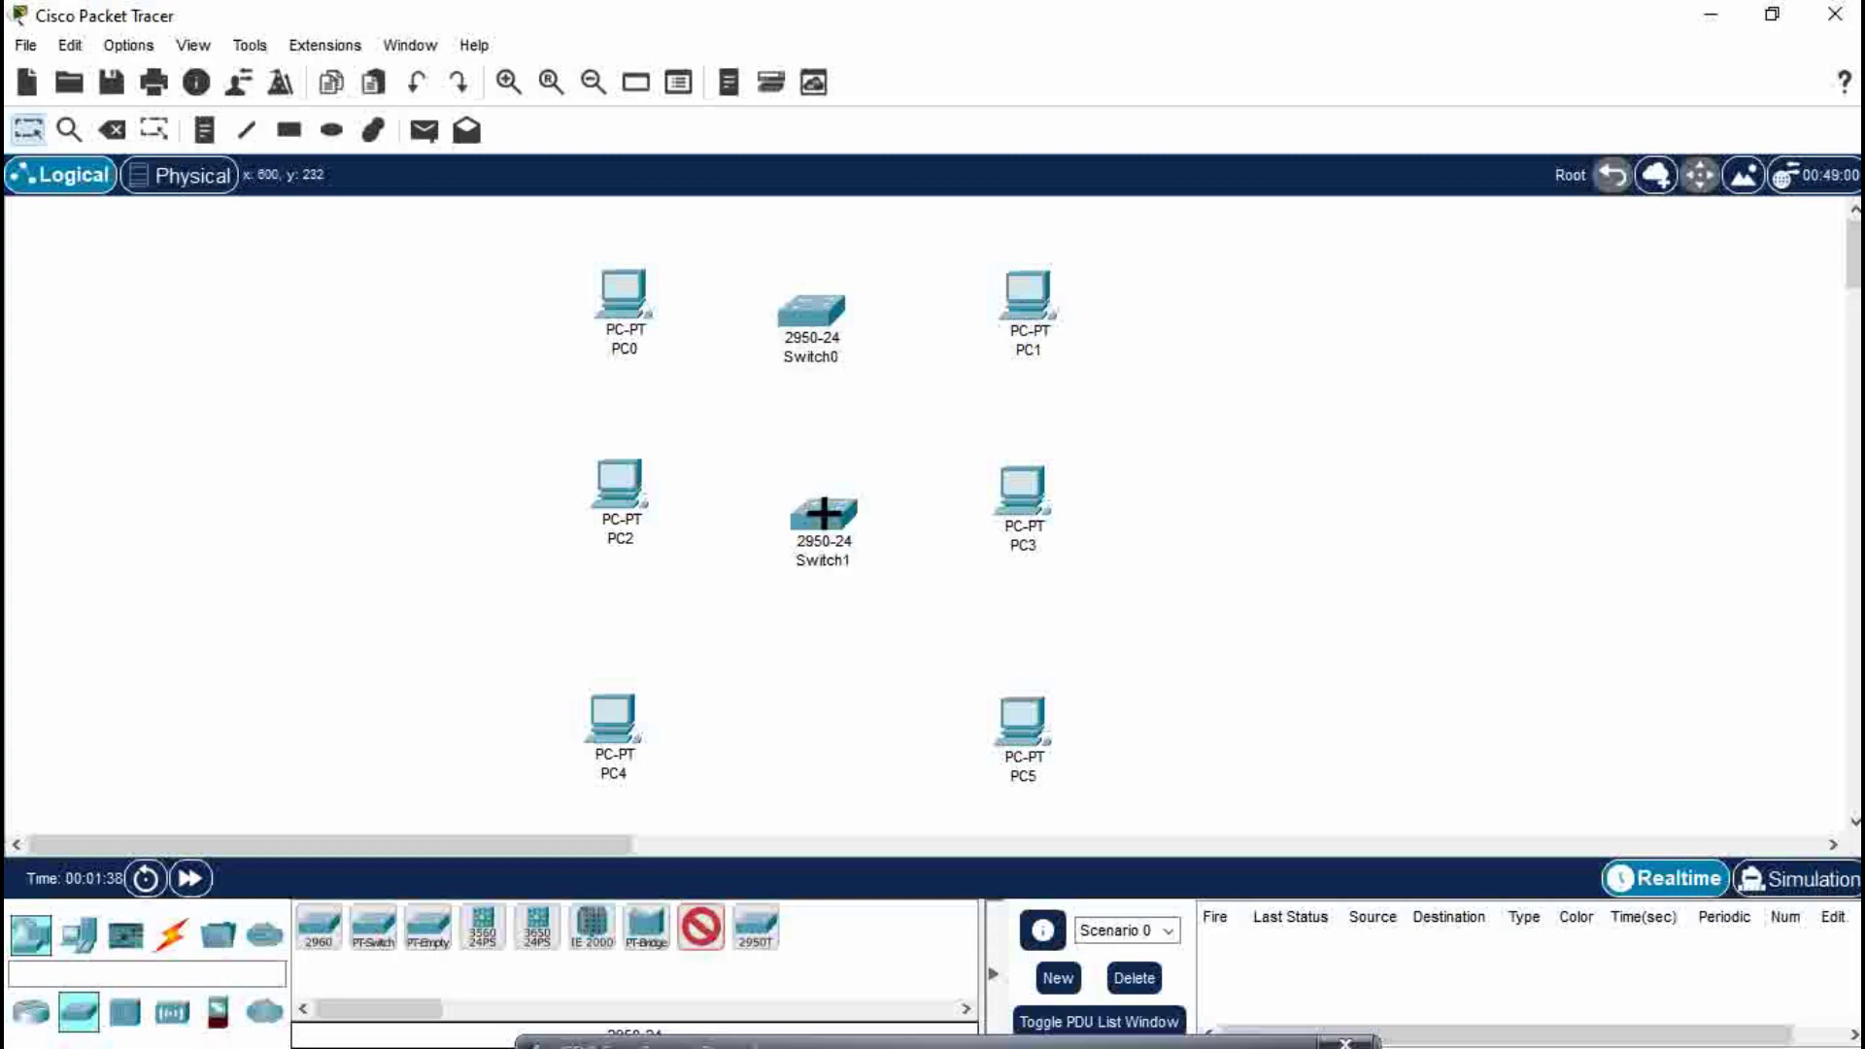
{"action": "left_click", "coordinate": [784, 686]}
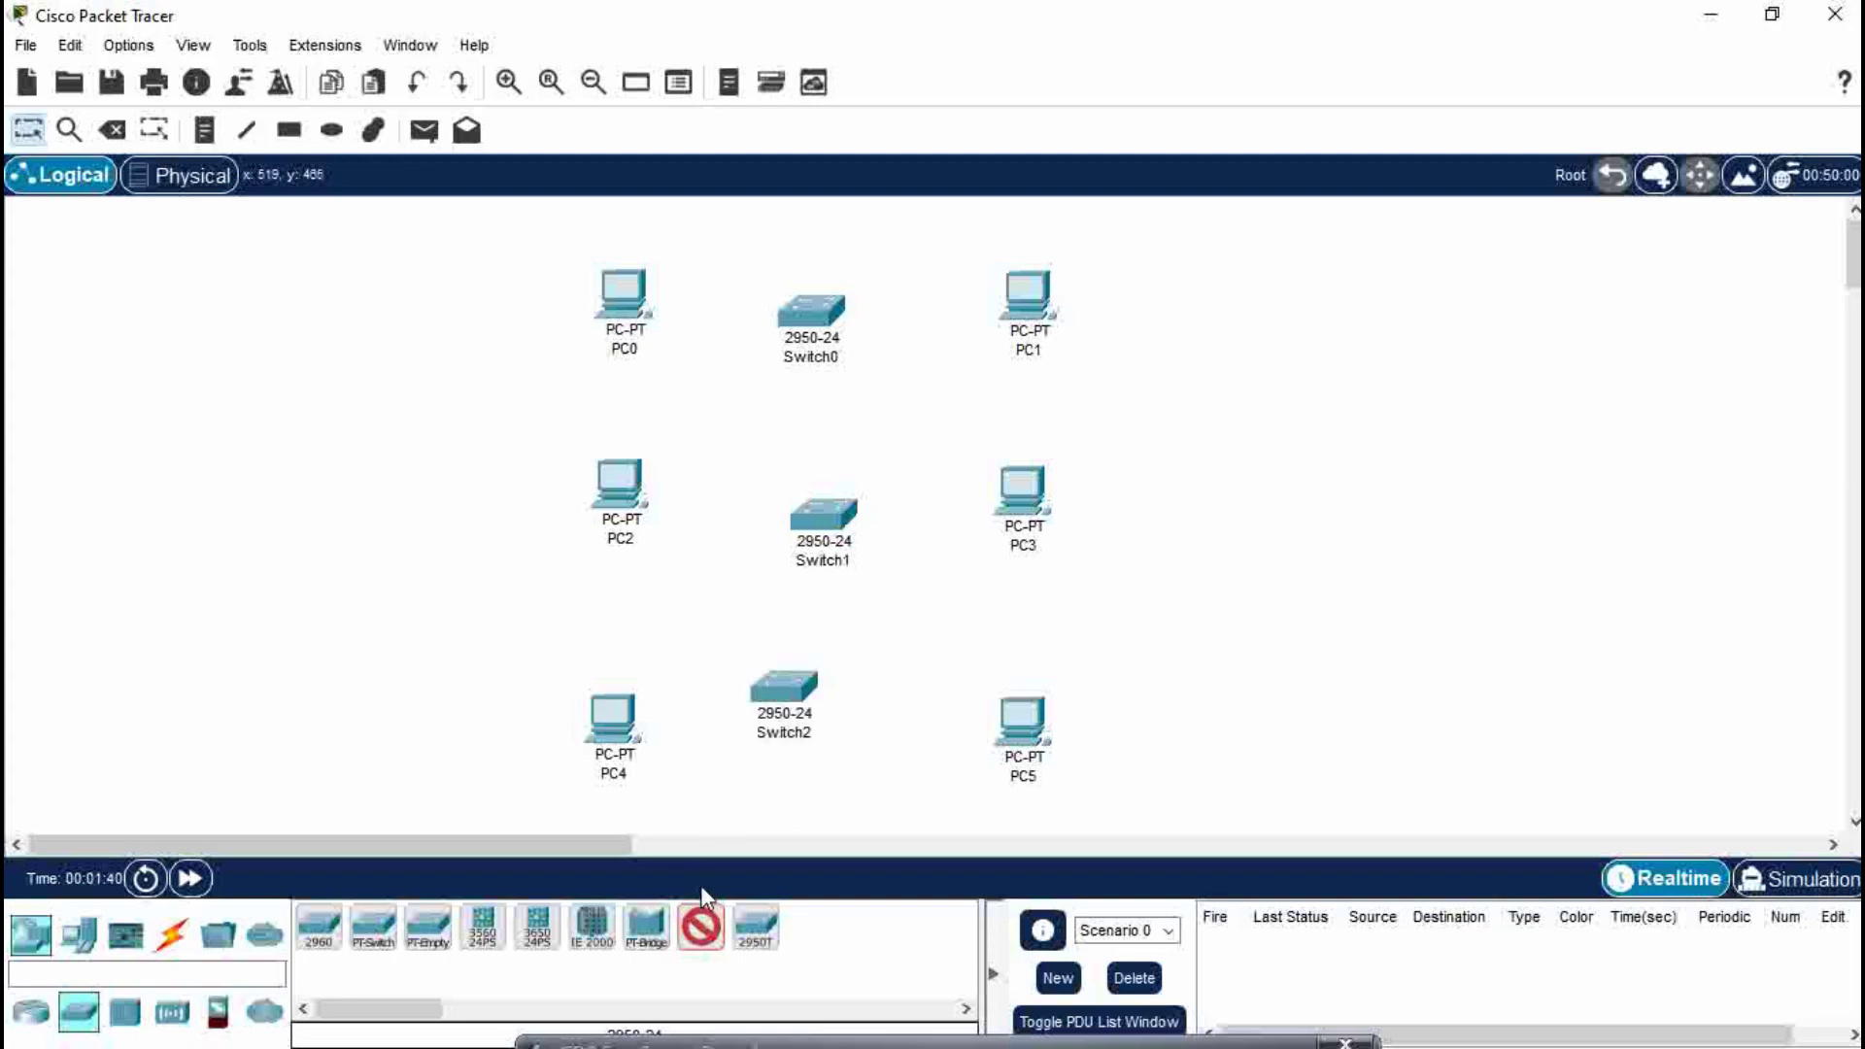
{"action": "left_click", "coordinate": [702, 927]}
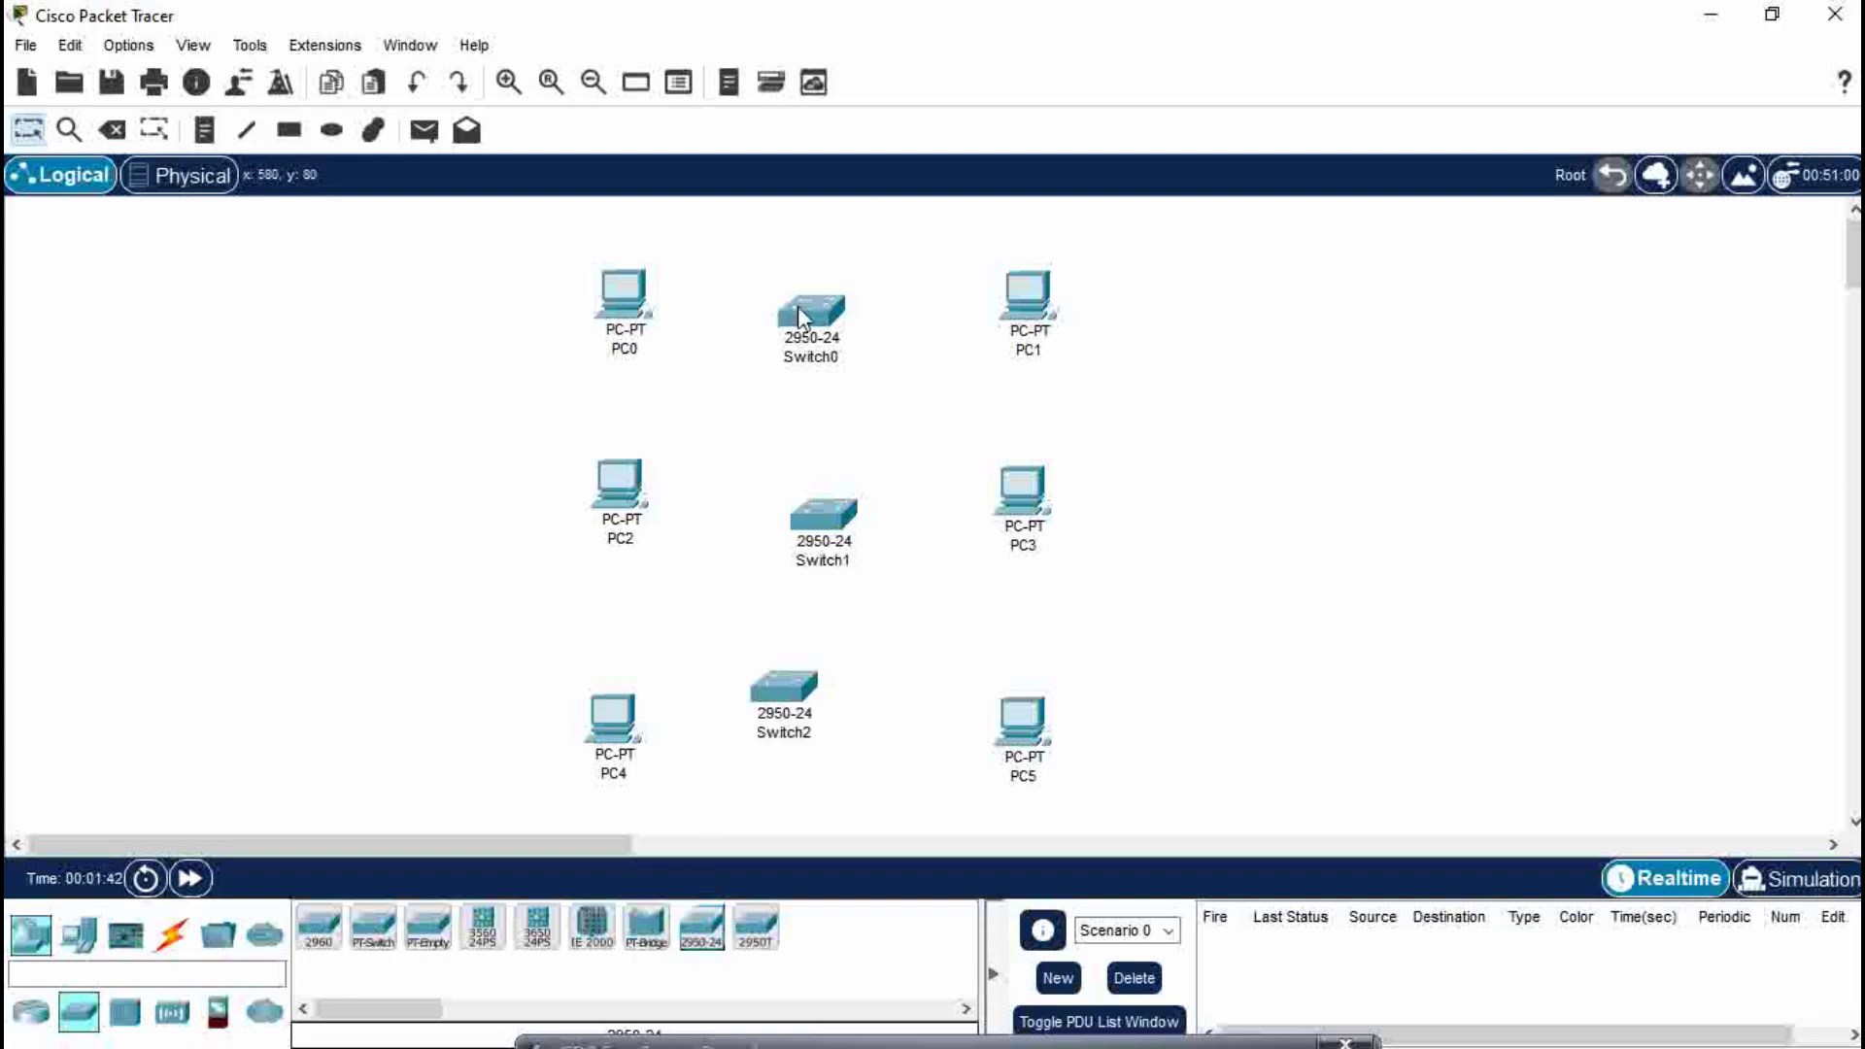
Align the switches: Switch0 above the top PCs, Switch1 between PC2 and PC3, Switch2 beneath Switch1
{"action": "left_click_drag", "start_coordinate": [796, 306], "coordinate": [813, 235]}
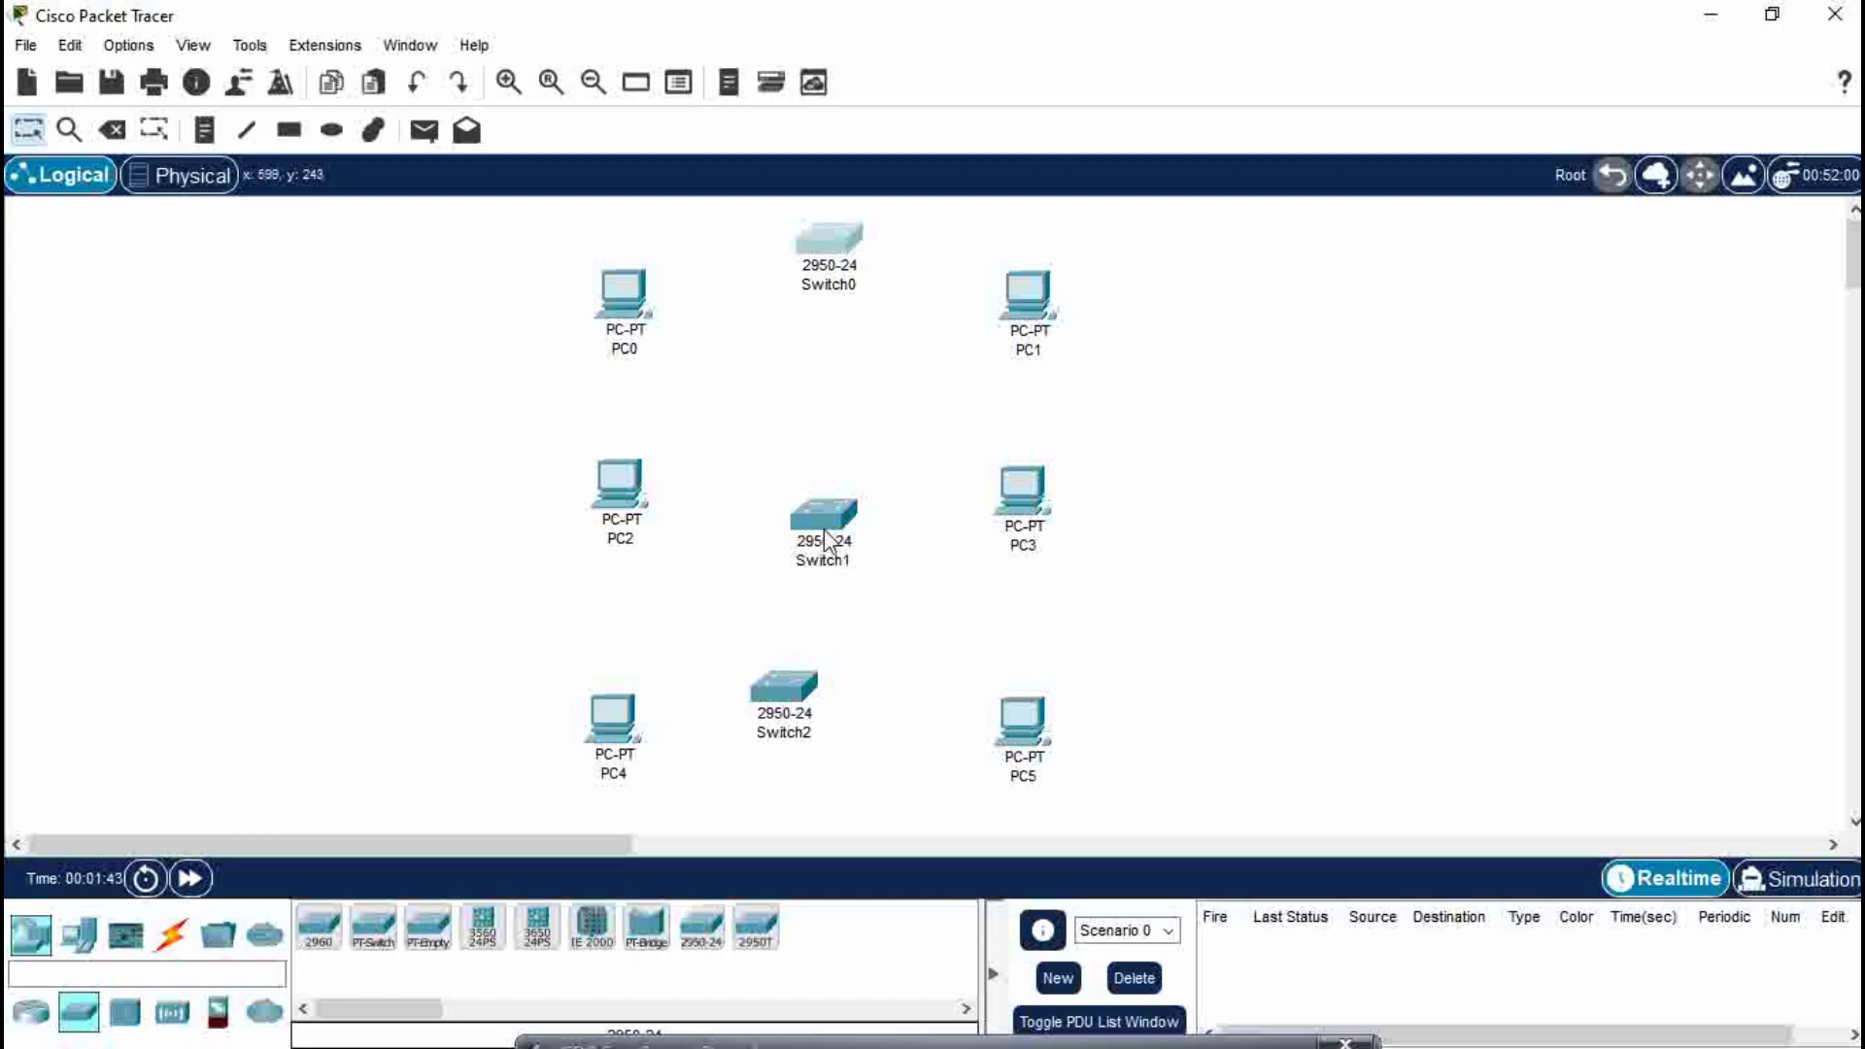
{"action": "left_click_drag", "start_coordinate": [824, 516], "coordinate": [823, 445]}
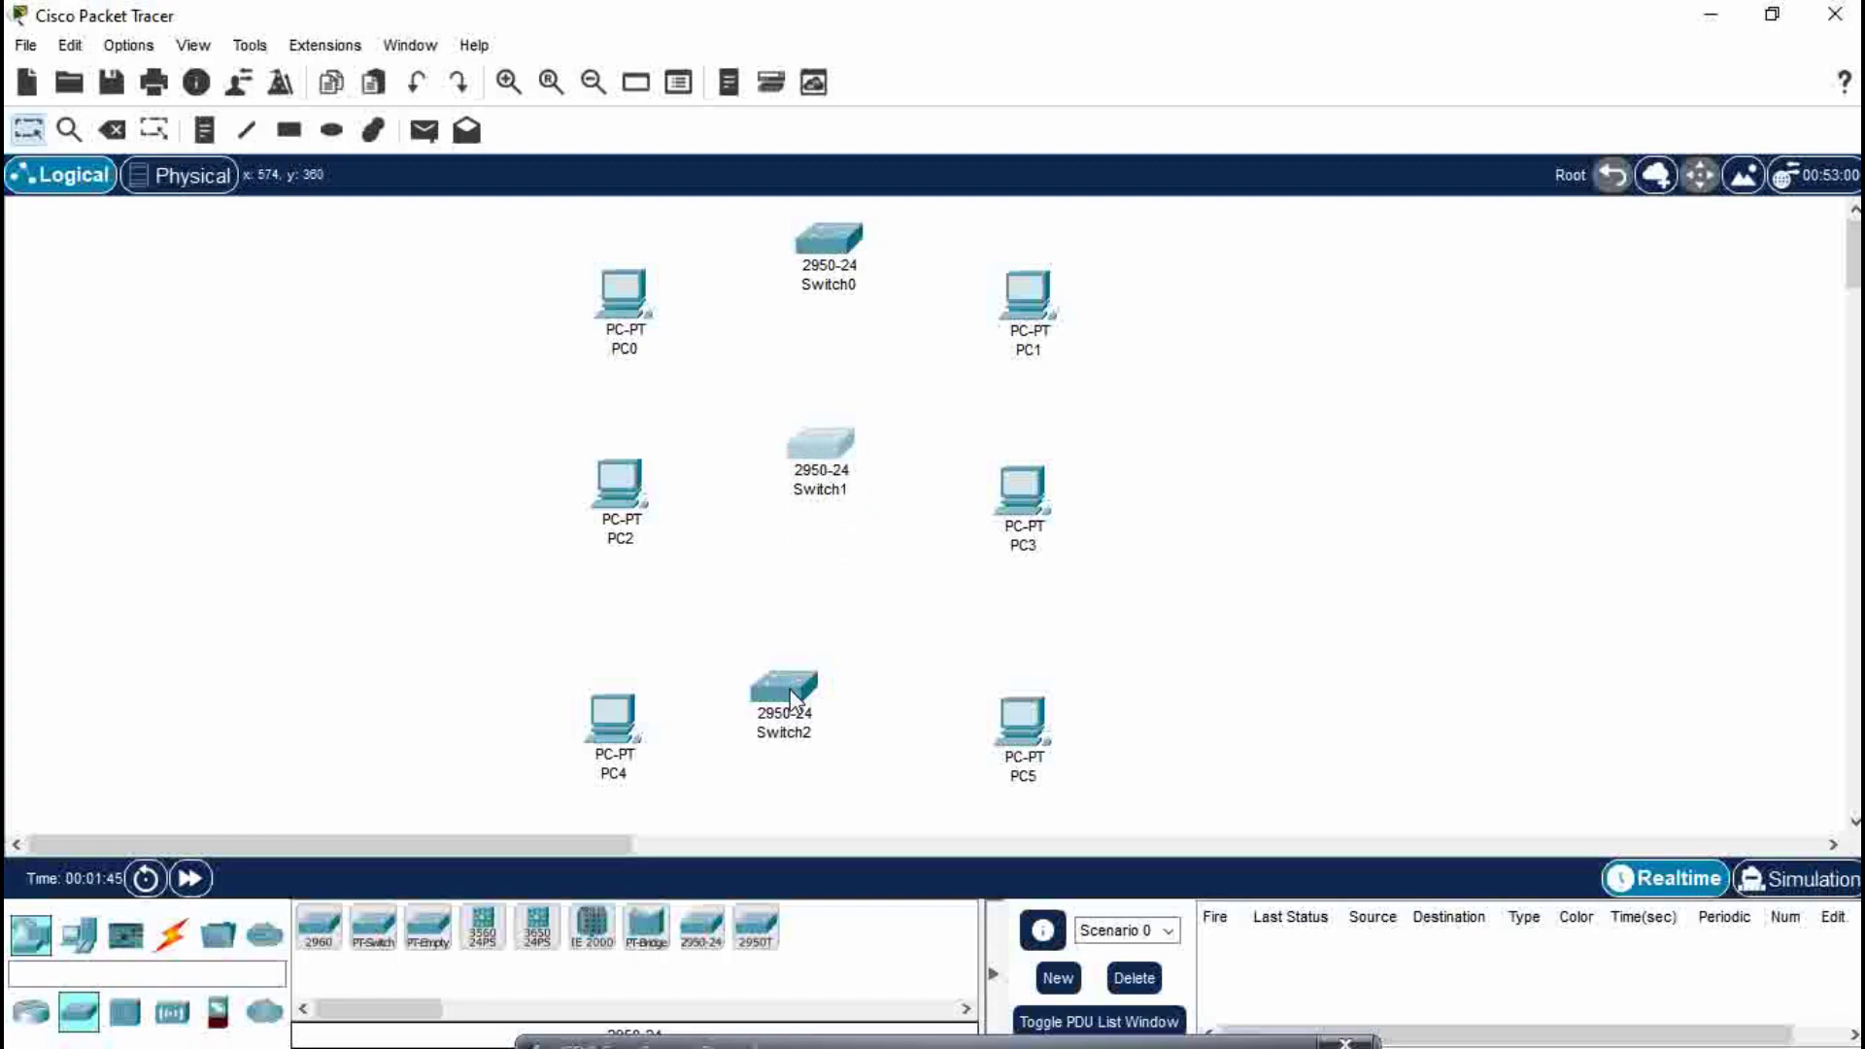
{"action": "mouse_move", "coordinate": [788, 688]}
{"action": "left_mouse_down"}
{"action": "mouse_move", "coordinate": [842, 686]}
{"action": "mouse_move", "coordinate": [820, 674]}
{"action": "left_mouse_up"}
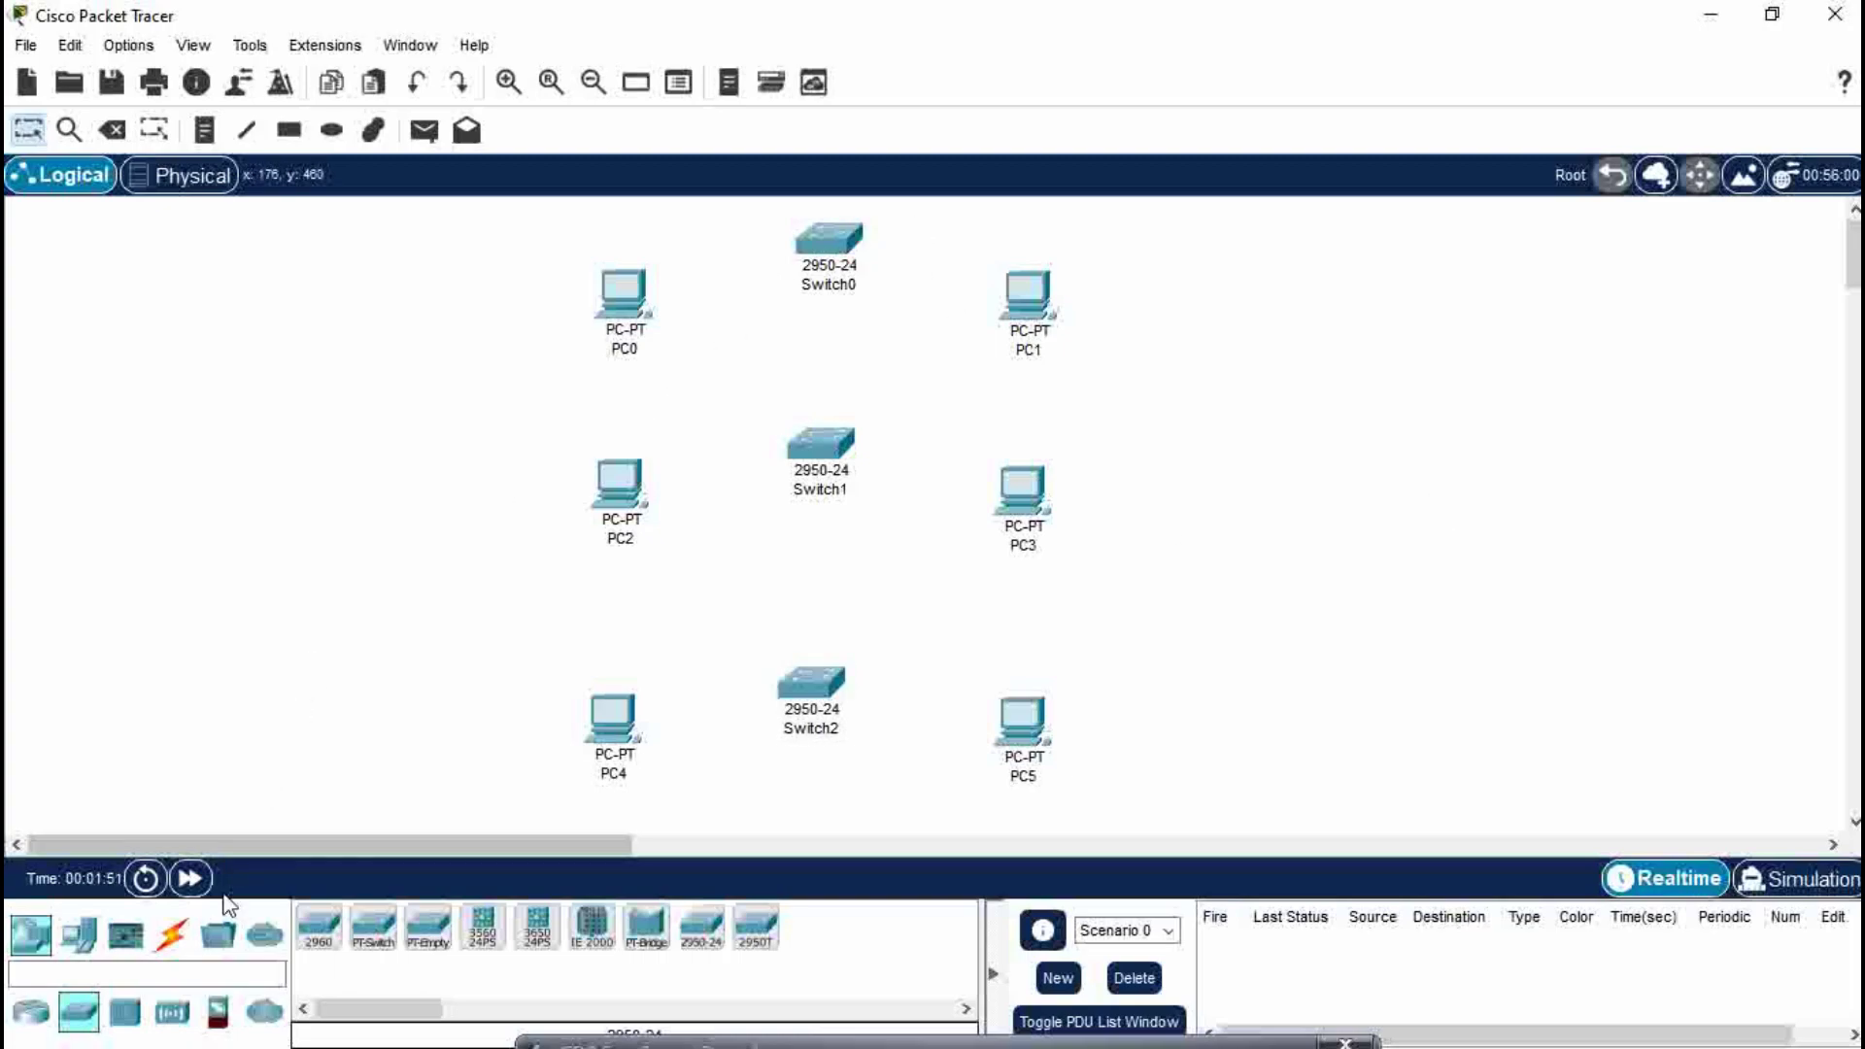
Link Switch0 to Switch1 with a copper cross-over cable on FastEthernet ports
{"action": "left_click", "coordinate": [173, 934]}
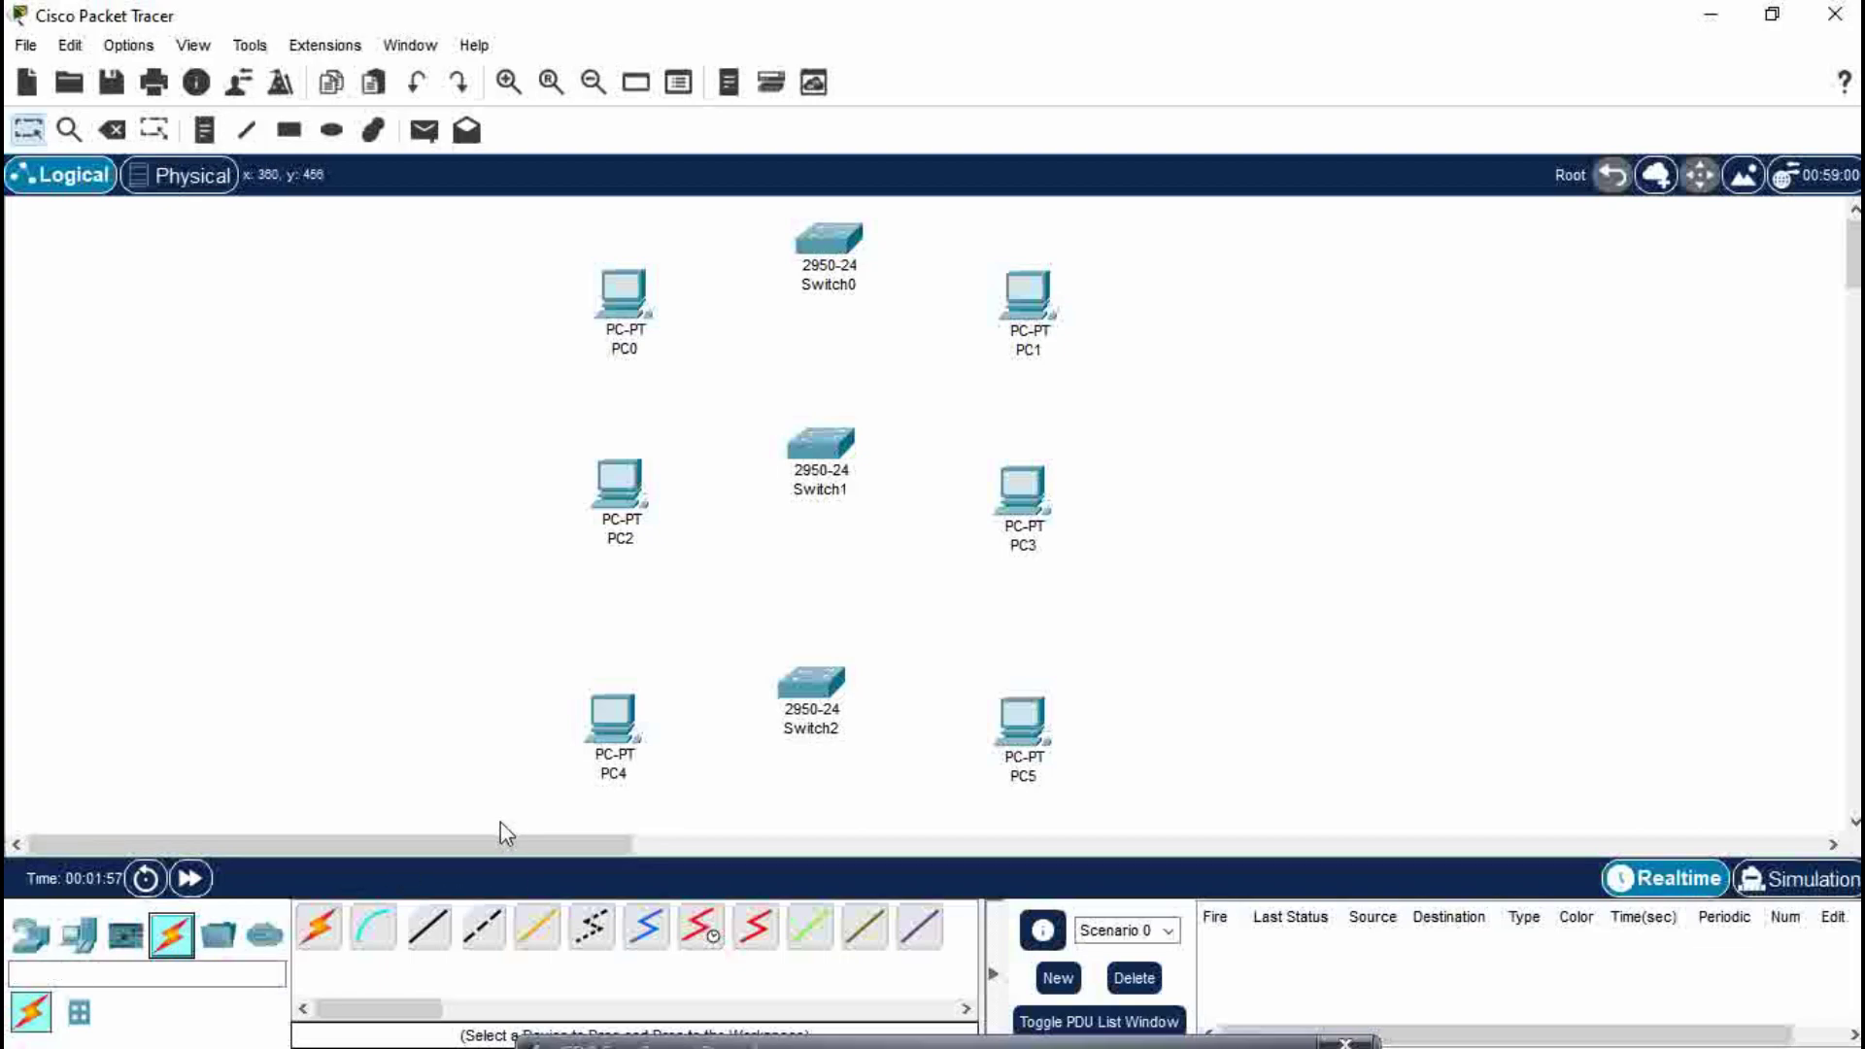
{"action": "left_click", "coordinate": [483, 940]}
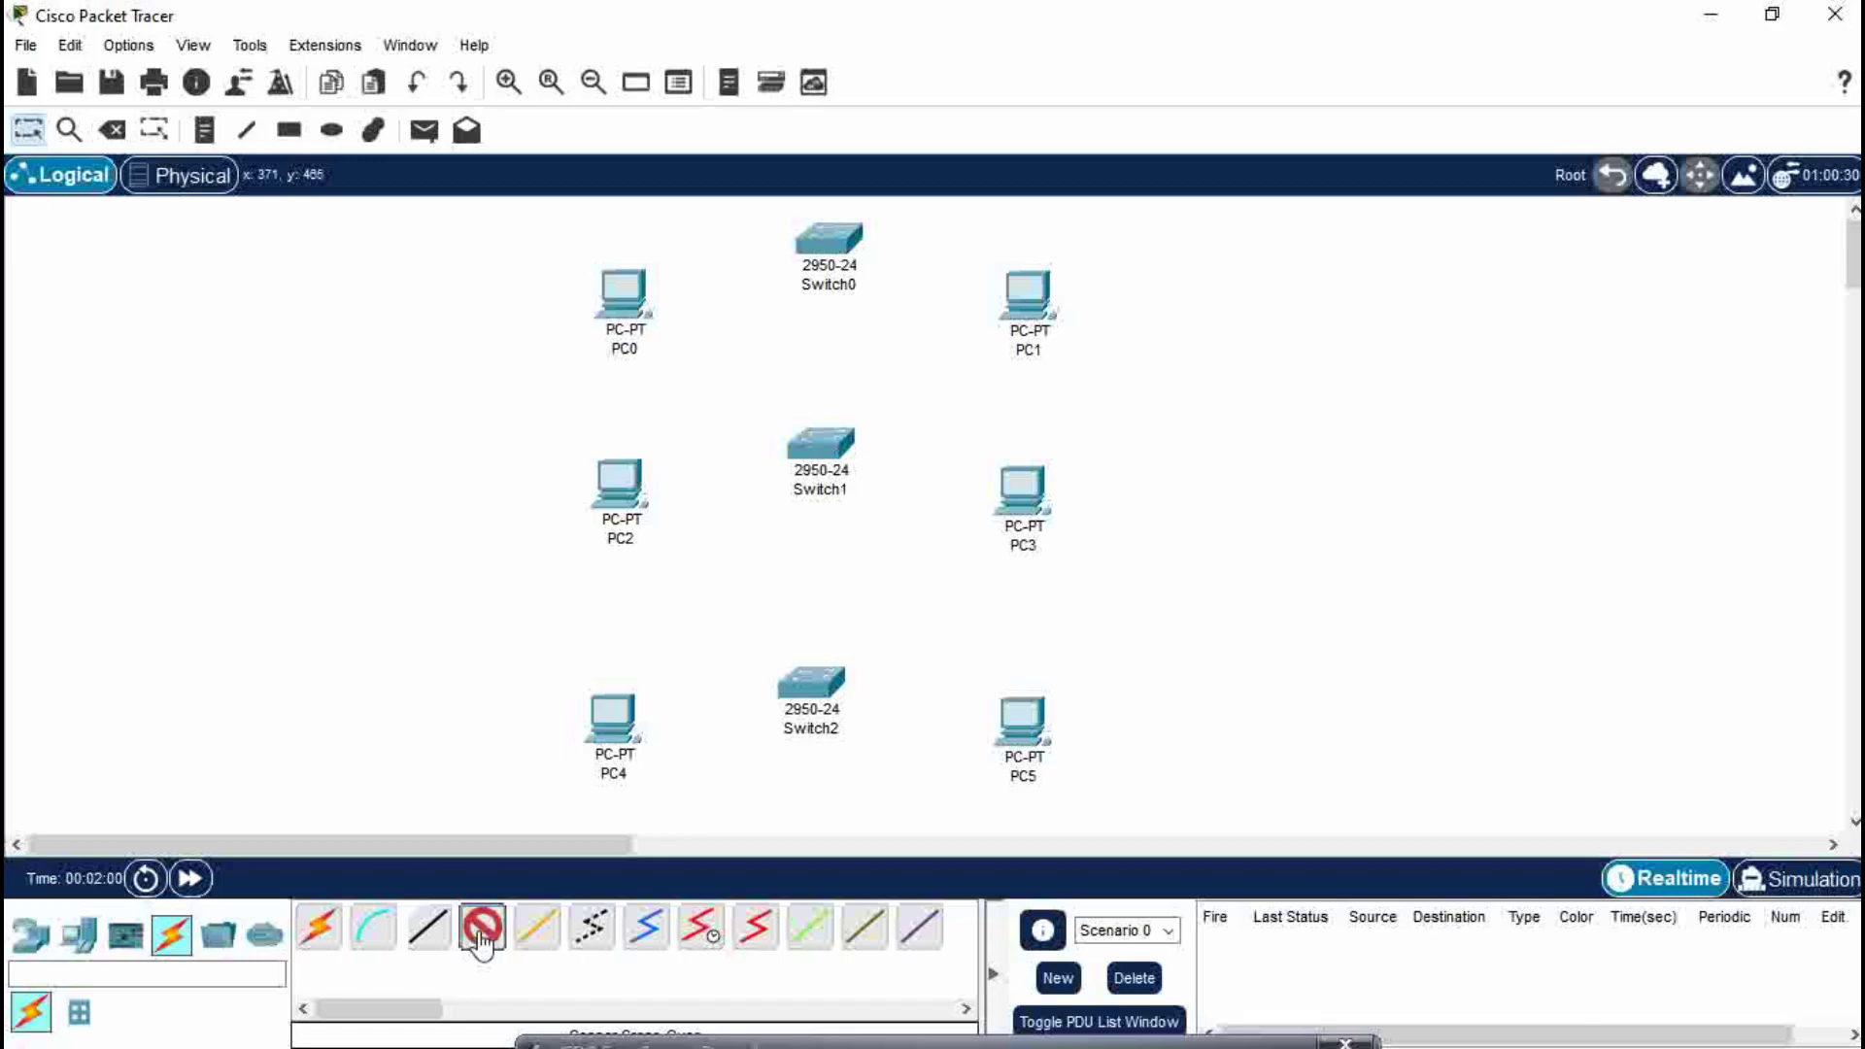
{"action": "left_click", "coordinate": [824, 243]}
{"action": "left_click", "coordinate": [922, 319]}
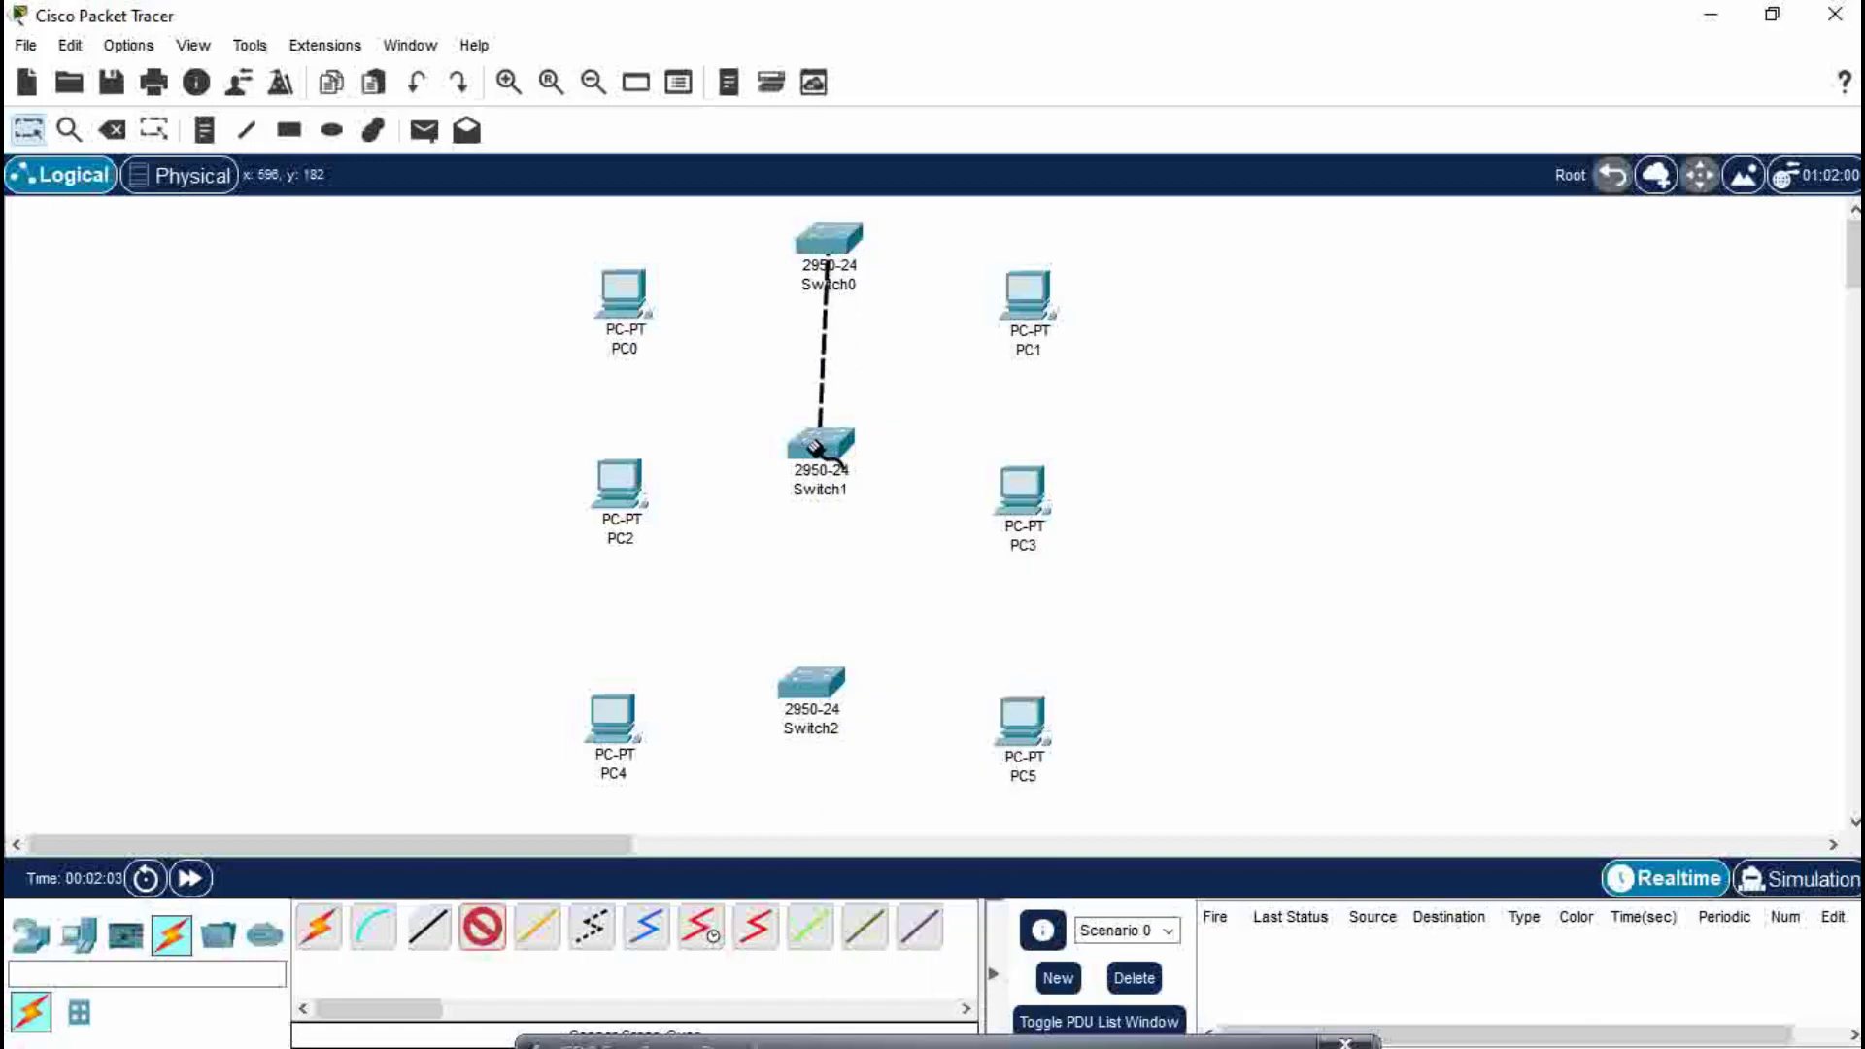
{"action": "left_click", "coordinate": [815, 444]}
{"action": "left_click", "coordinate": [911, 439]}
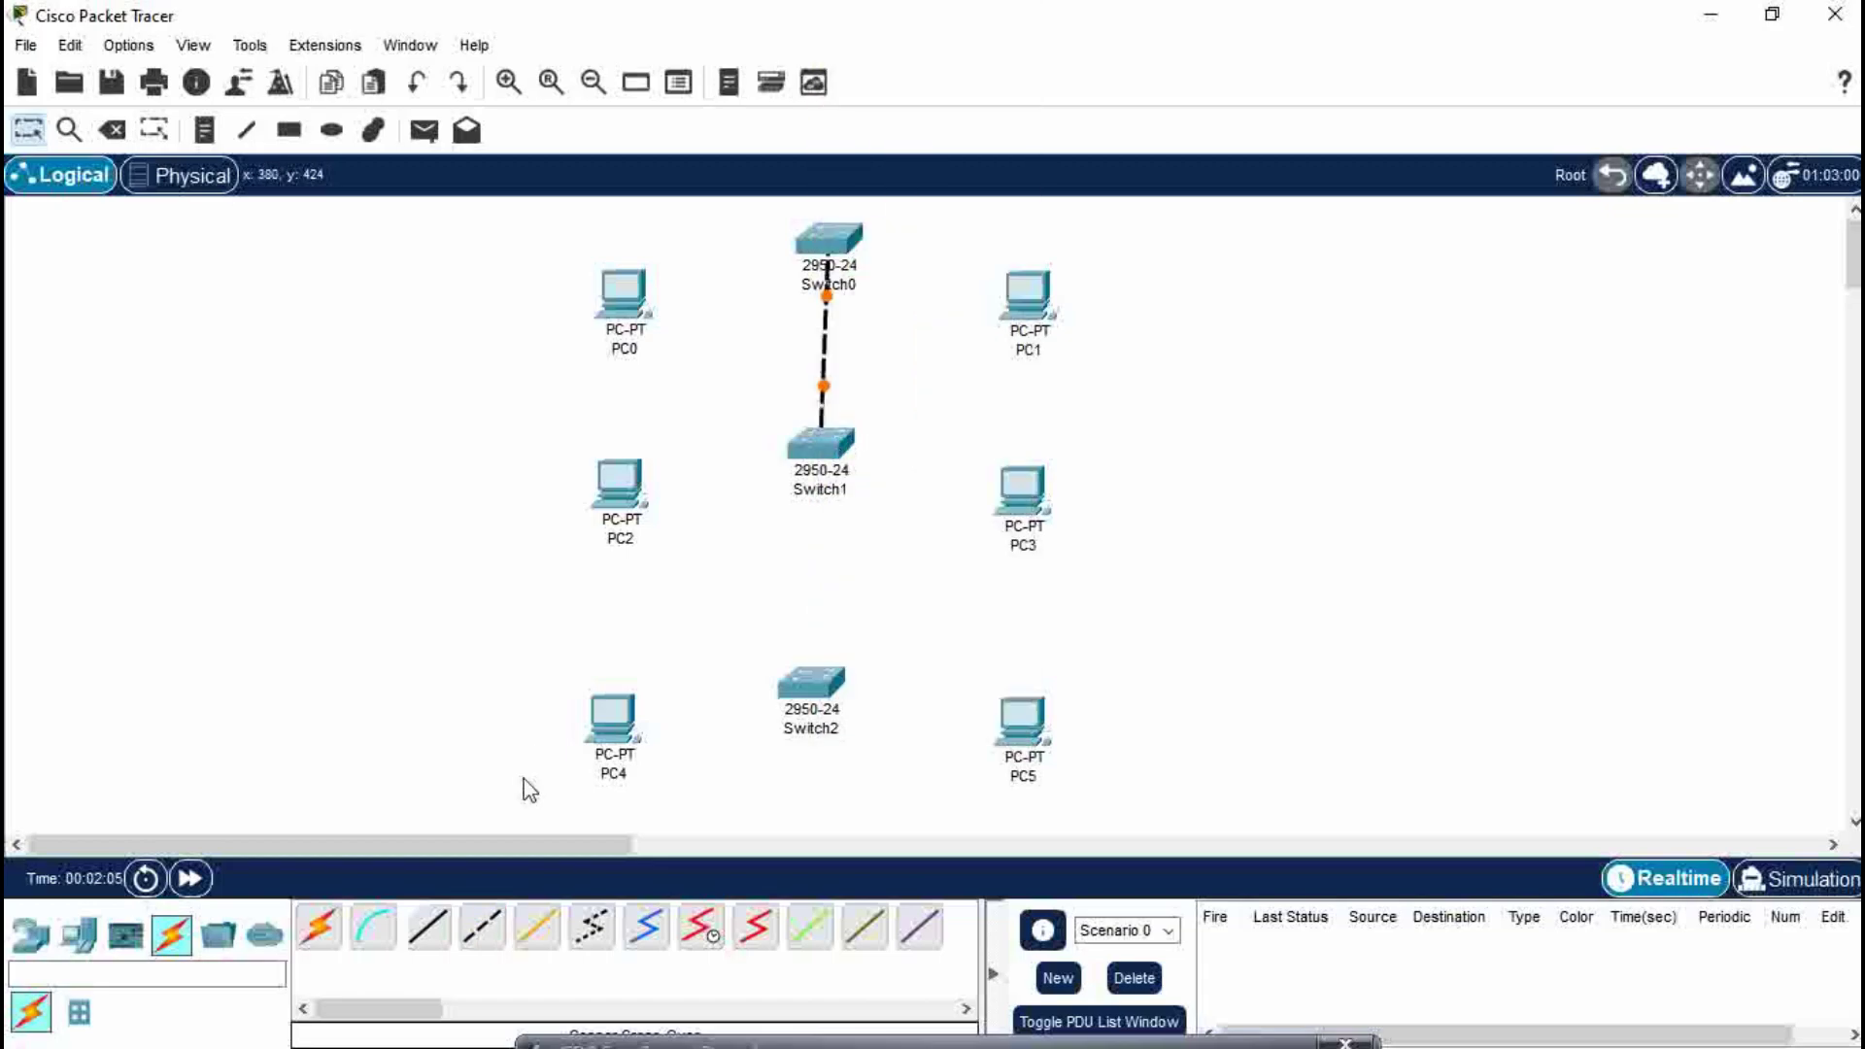
Connect Switch1 FastEthernet0/15 to Switch2 FastEthernet0/18 with another copper cross-over cable
{"action": "left_click", "coordinate": [485, 934]}
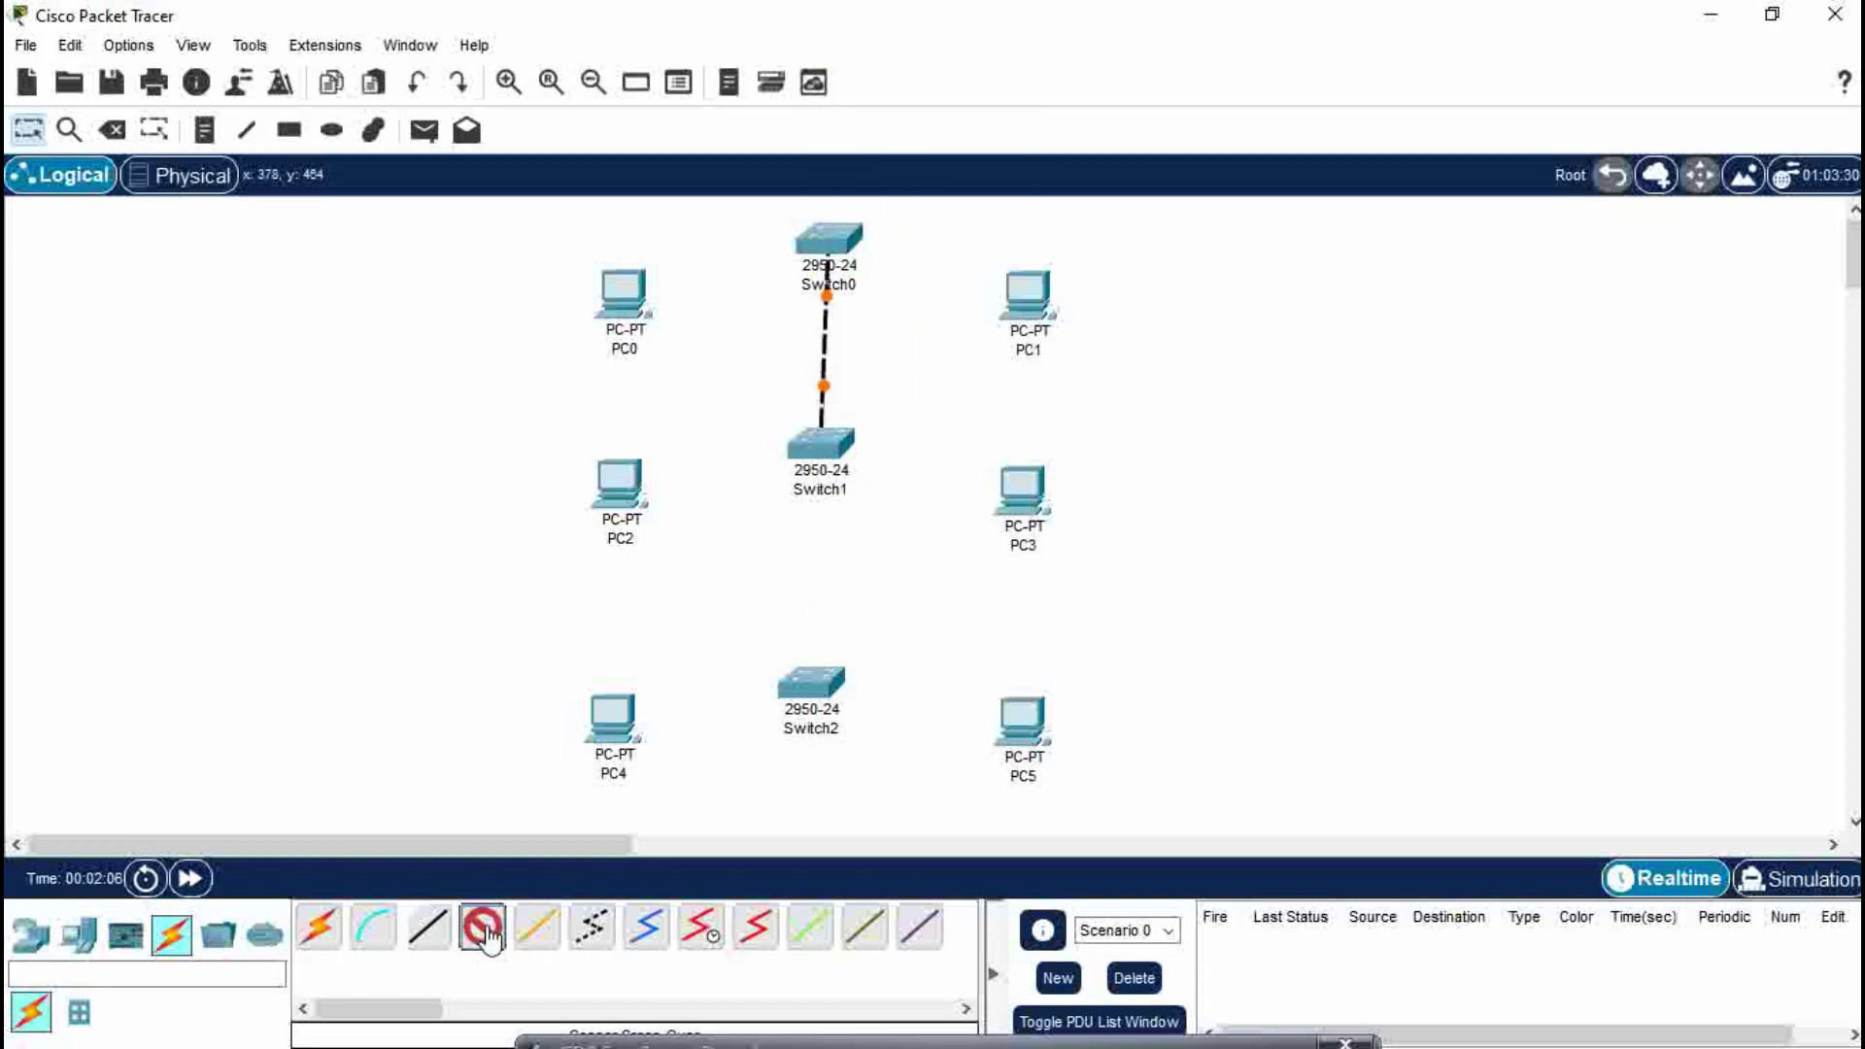
{"action": "left_click", "coordinate": [815, 443]}
{"action": "left_click", "coordinate": [897, 439]}
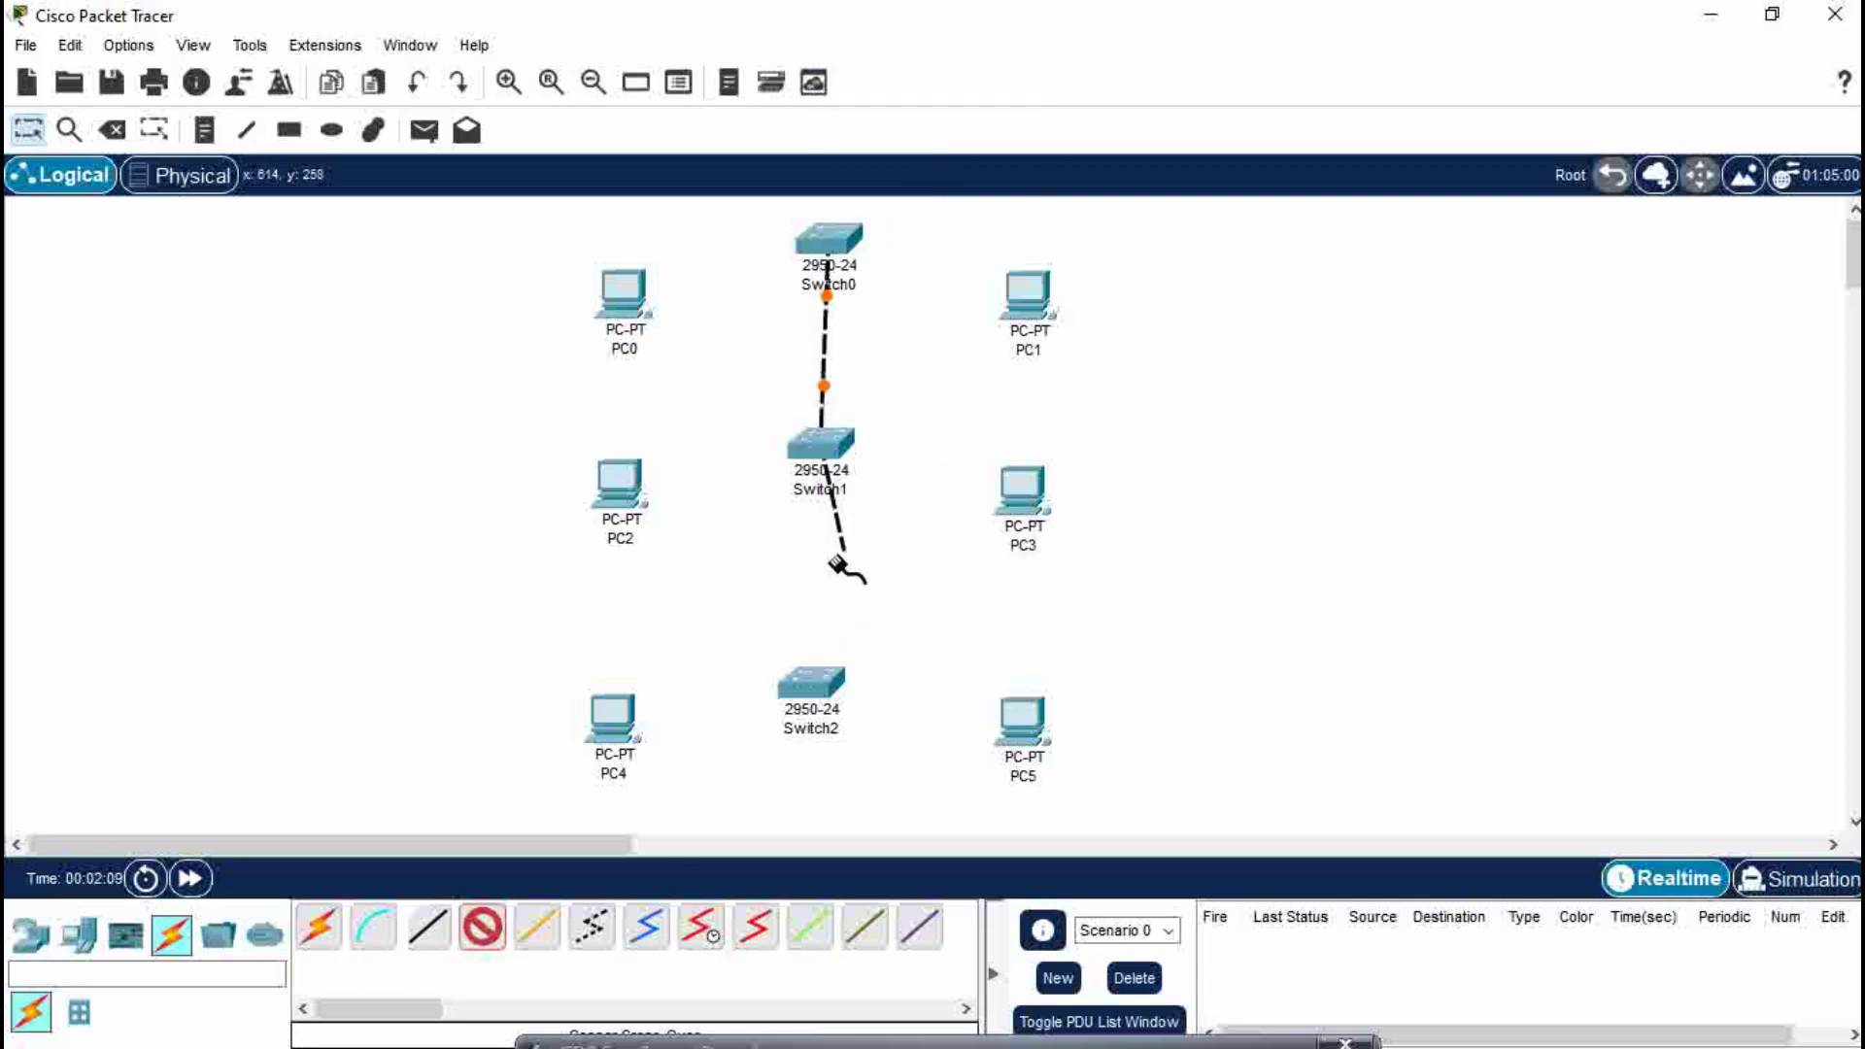
{"action": "left_click", "coordinate": [812, 679]}
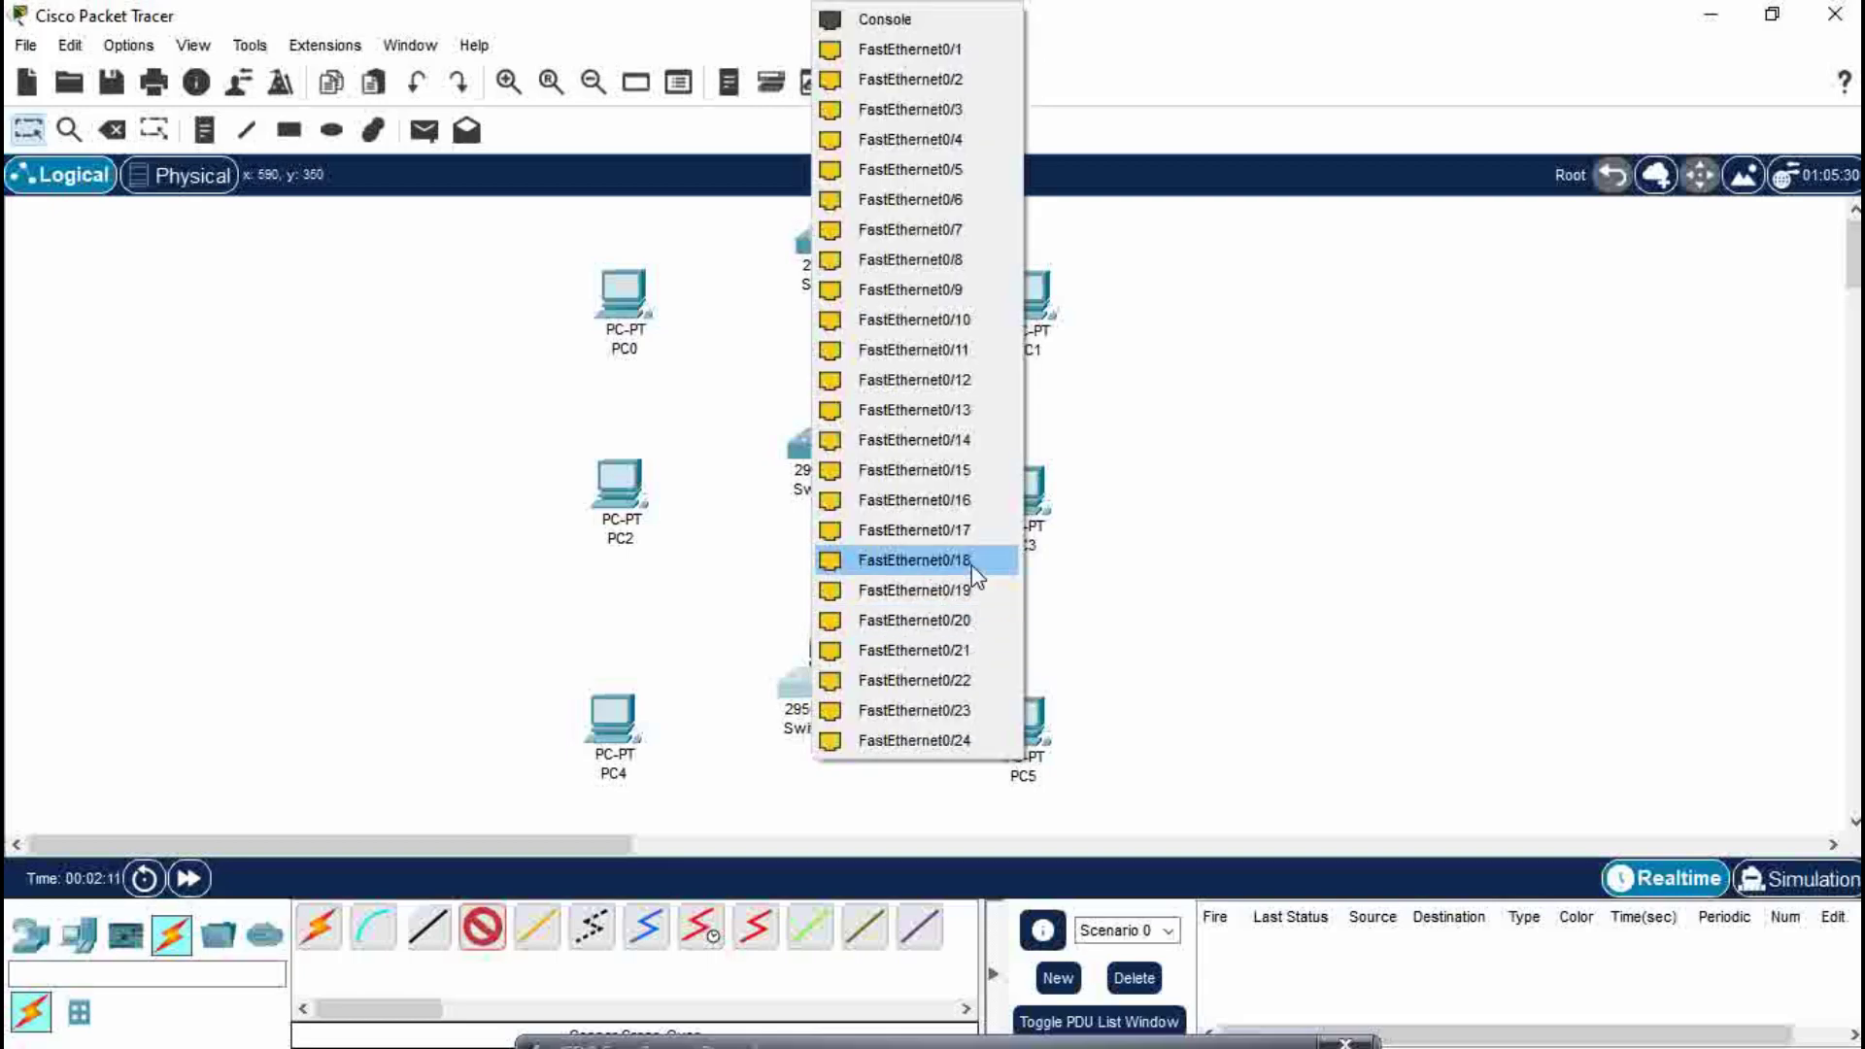
{"action": "left_click", "coordinate": [940, 559]}
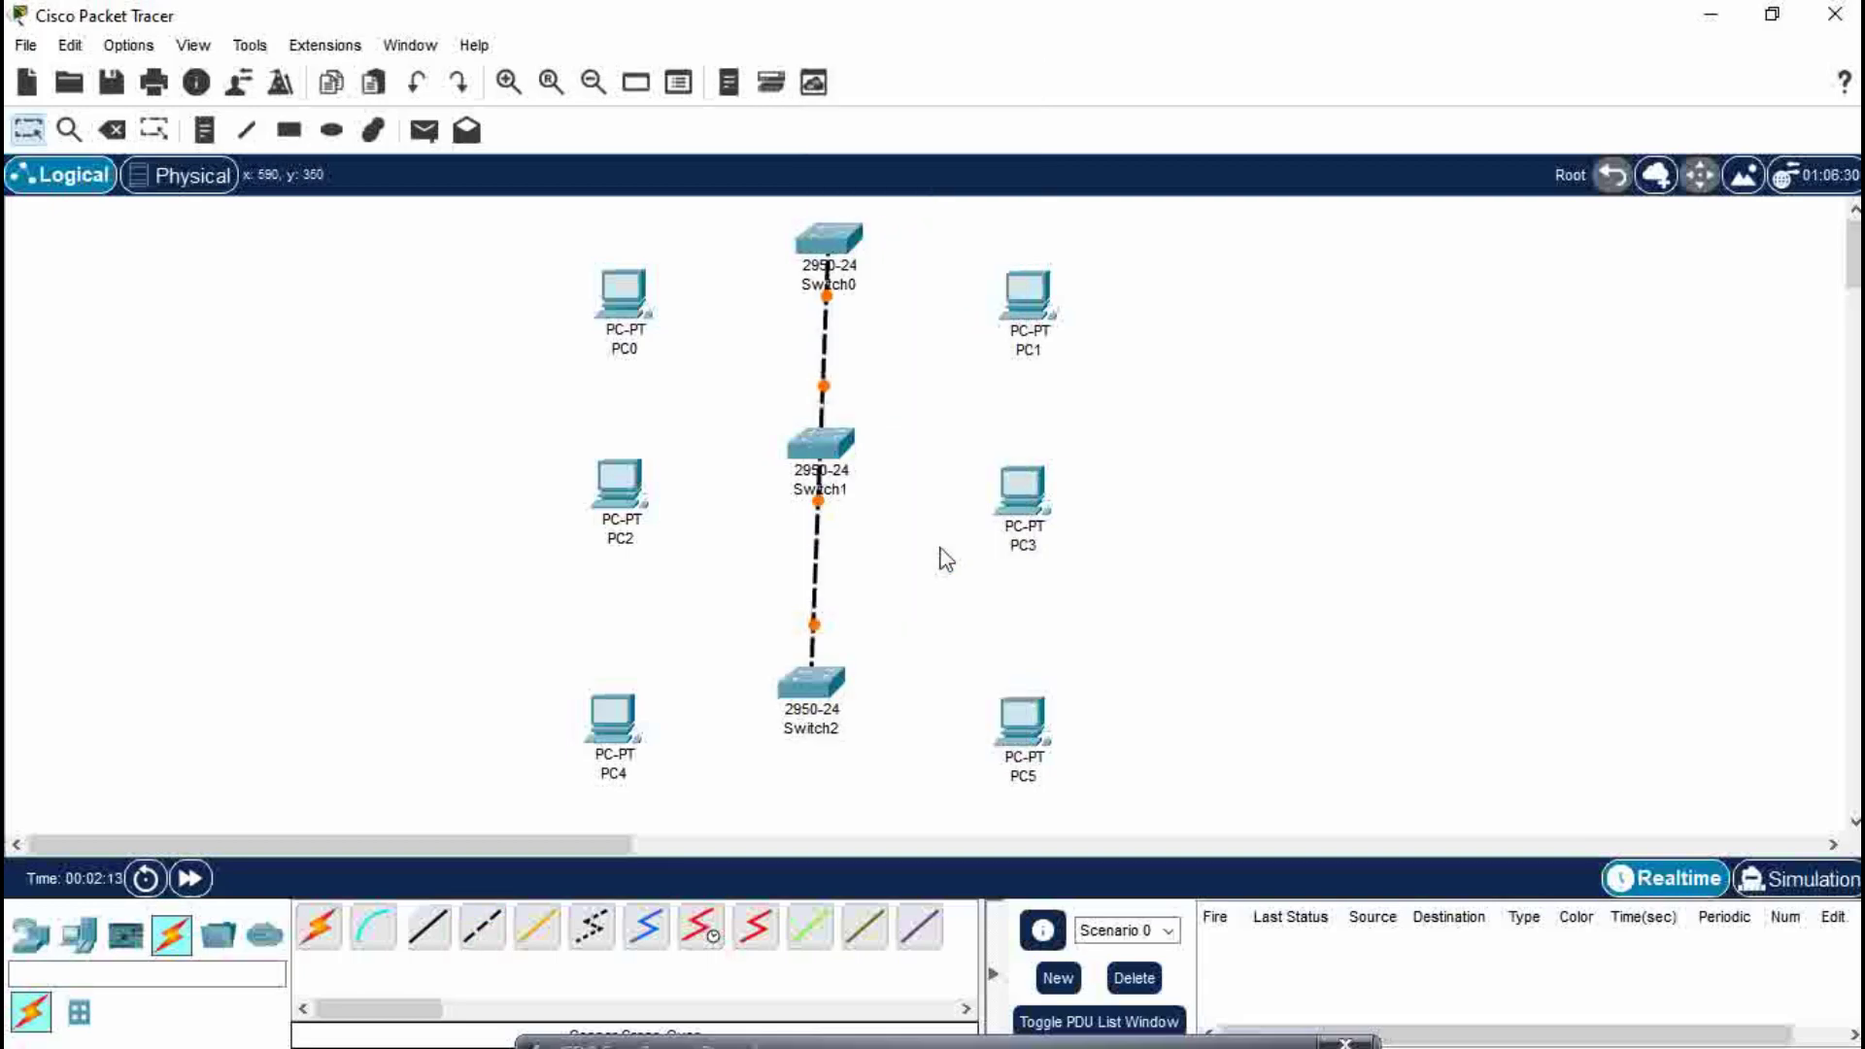
{"action": "left_click", "coordinate": [426, 931]}
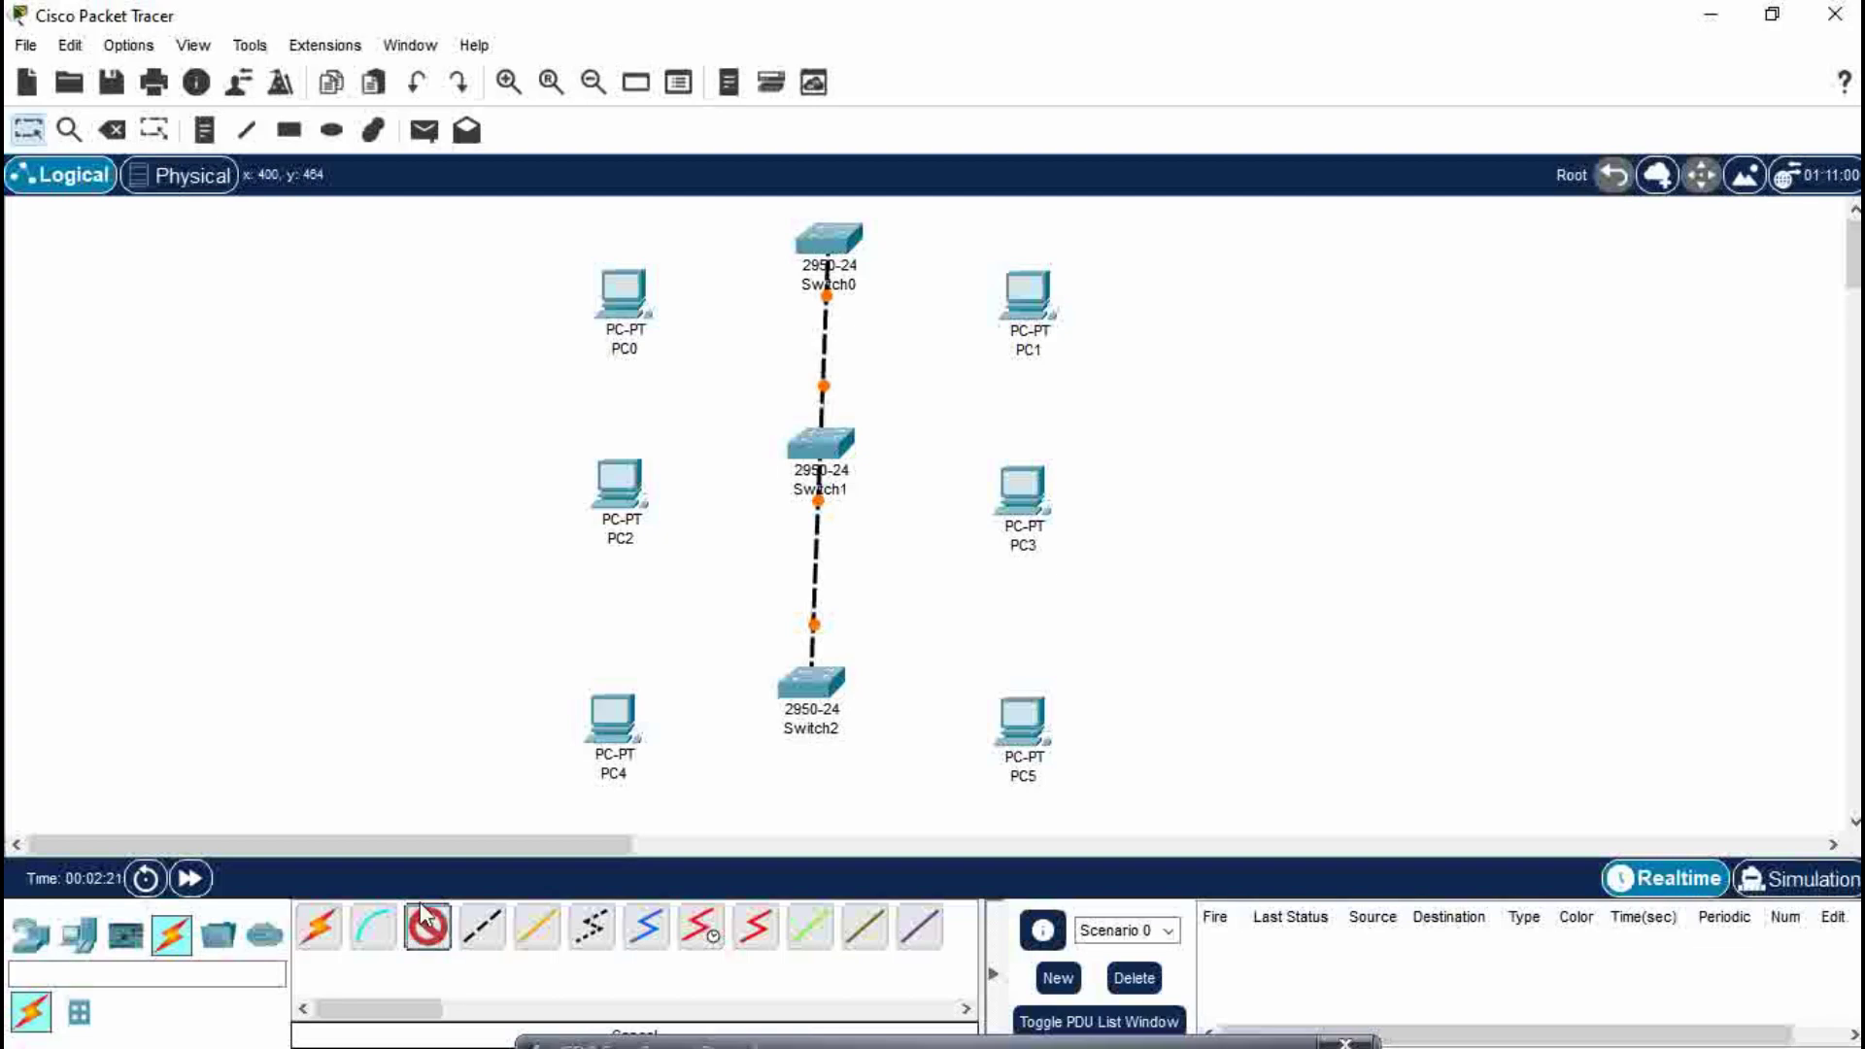
Cable PC0 and PC1 FastEthernet0 to Switch0, PC1 on FastEthernet0/4, using straight-through copper
{"action": "left_click", "coordinate": [641, 297]}
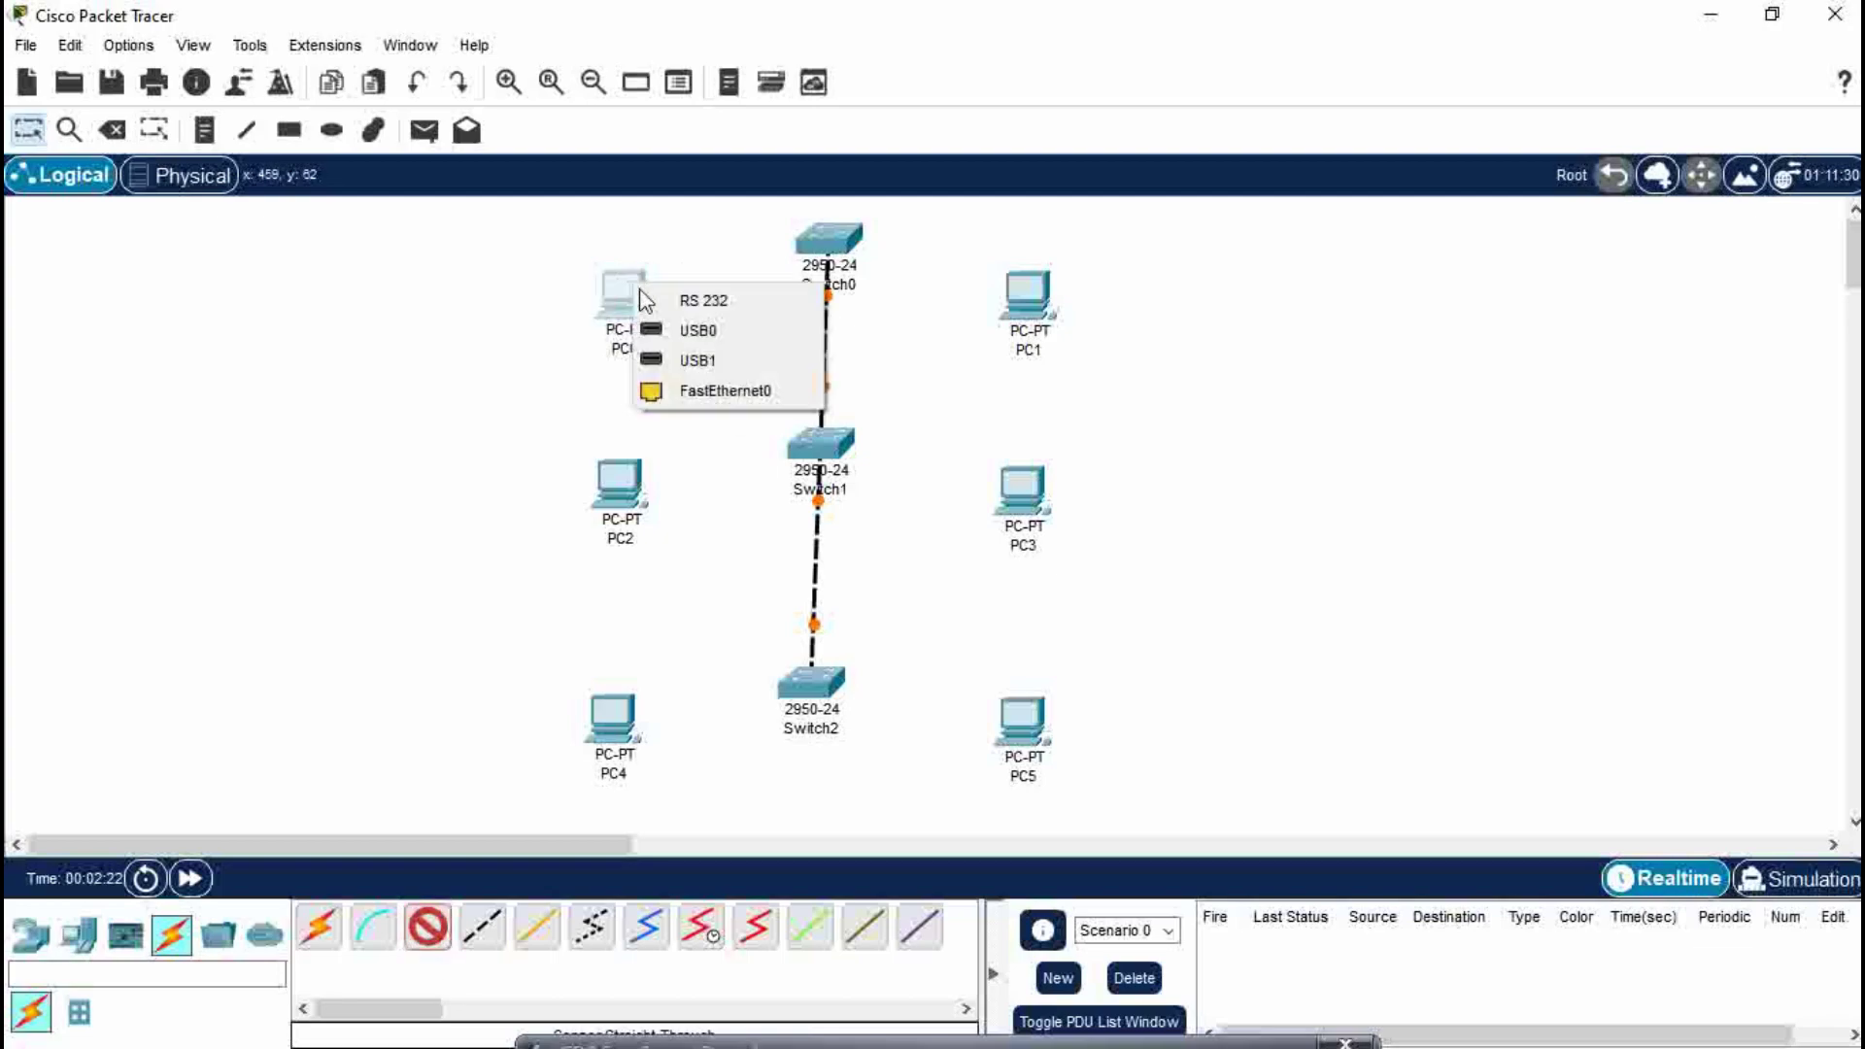
{"action": "left_click", "coordinate": [699, 390]}
{"action": "left_click", "coordinate": [824, 235]}
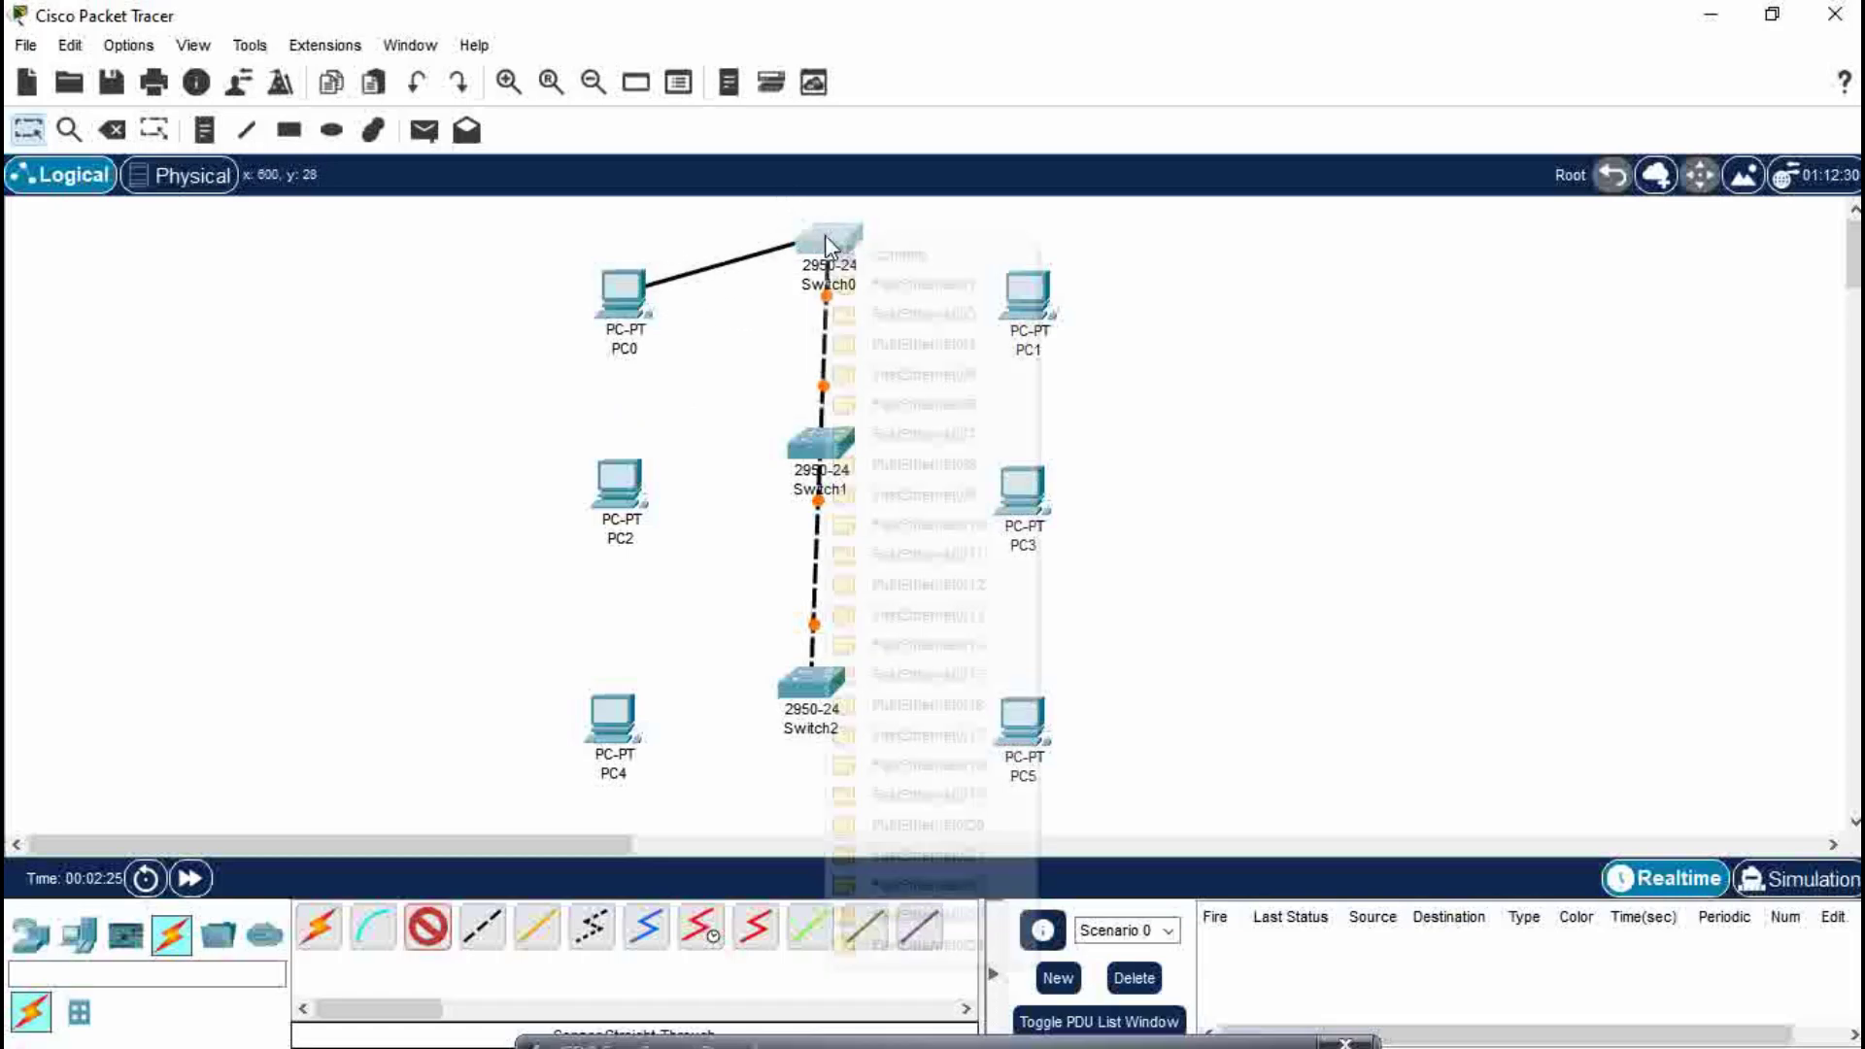
{"action": "left_click", "coordinate": [905, 303]}
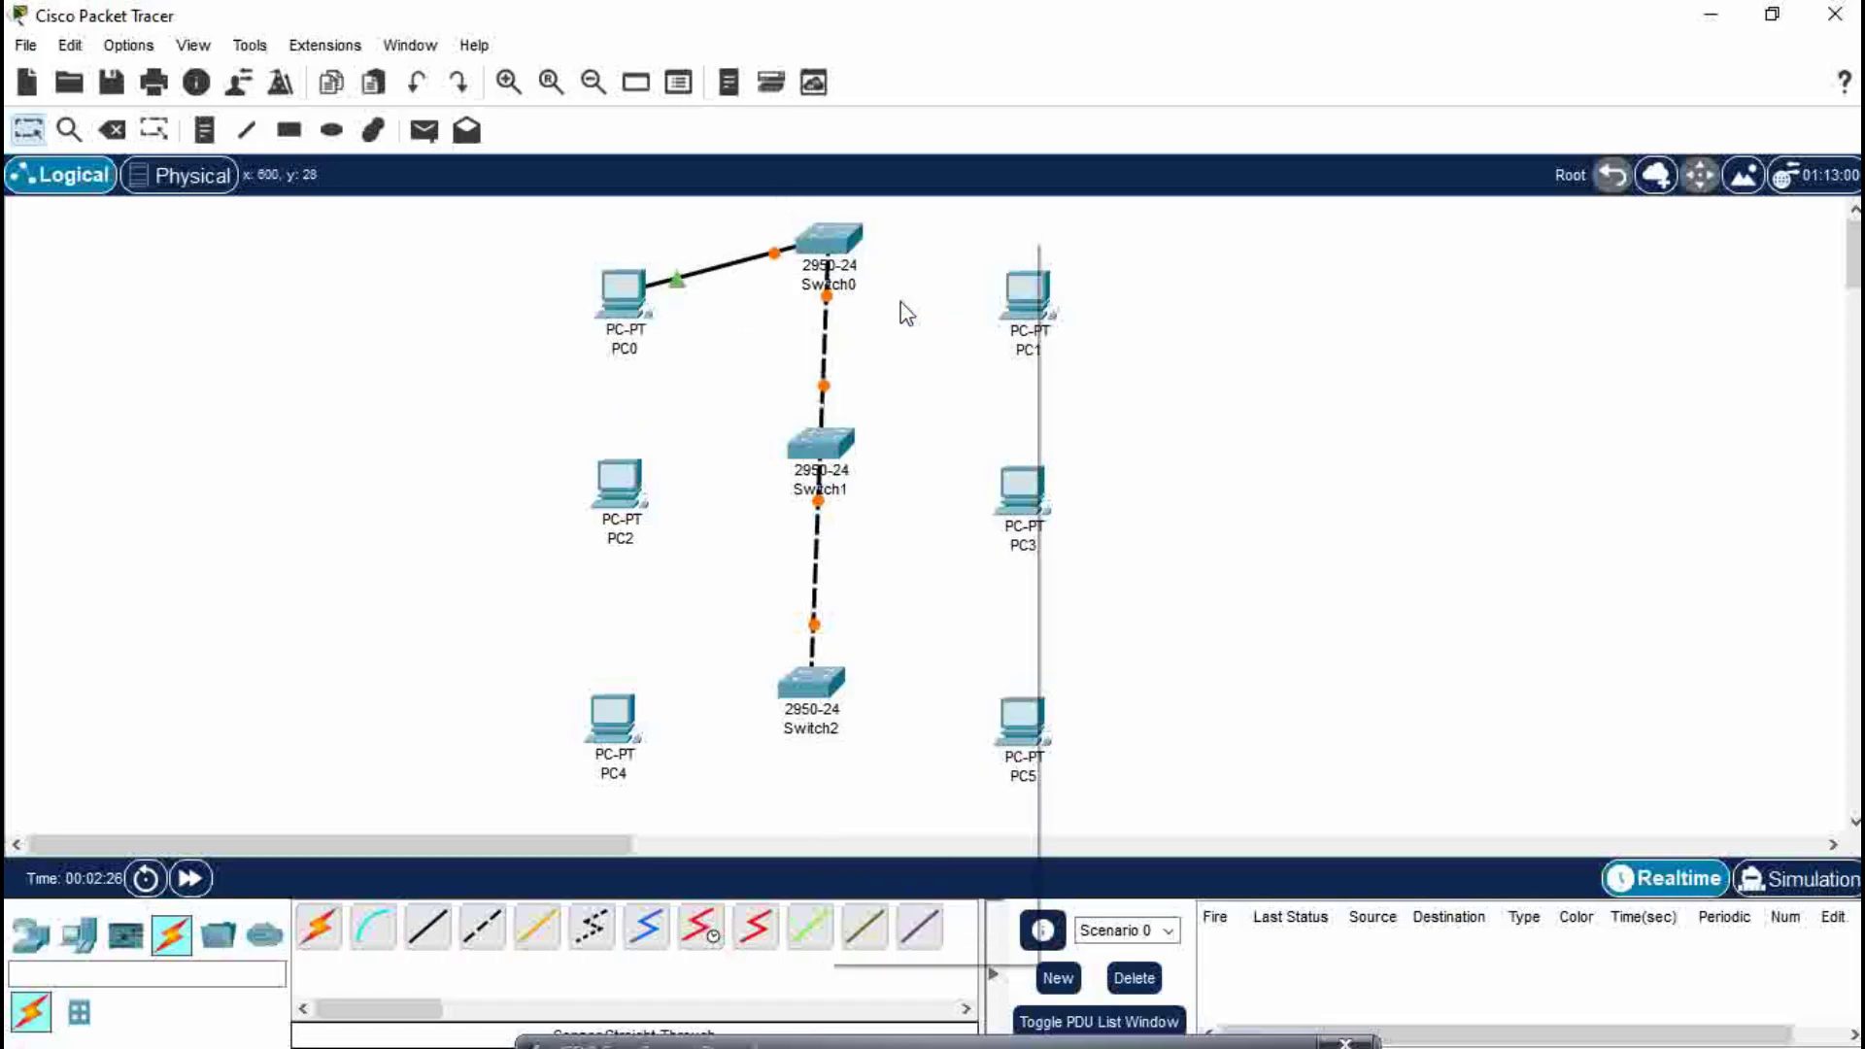
{"action": "left_click", "coordinate": [427, 925]}
{"action": "left_click", "coordinate": [1034, 293]}
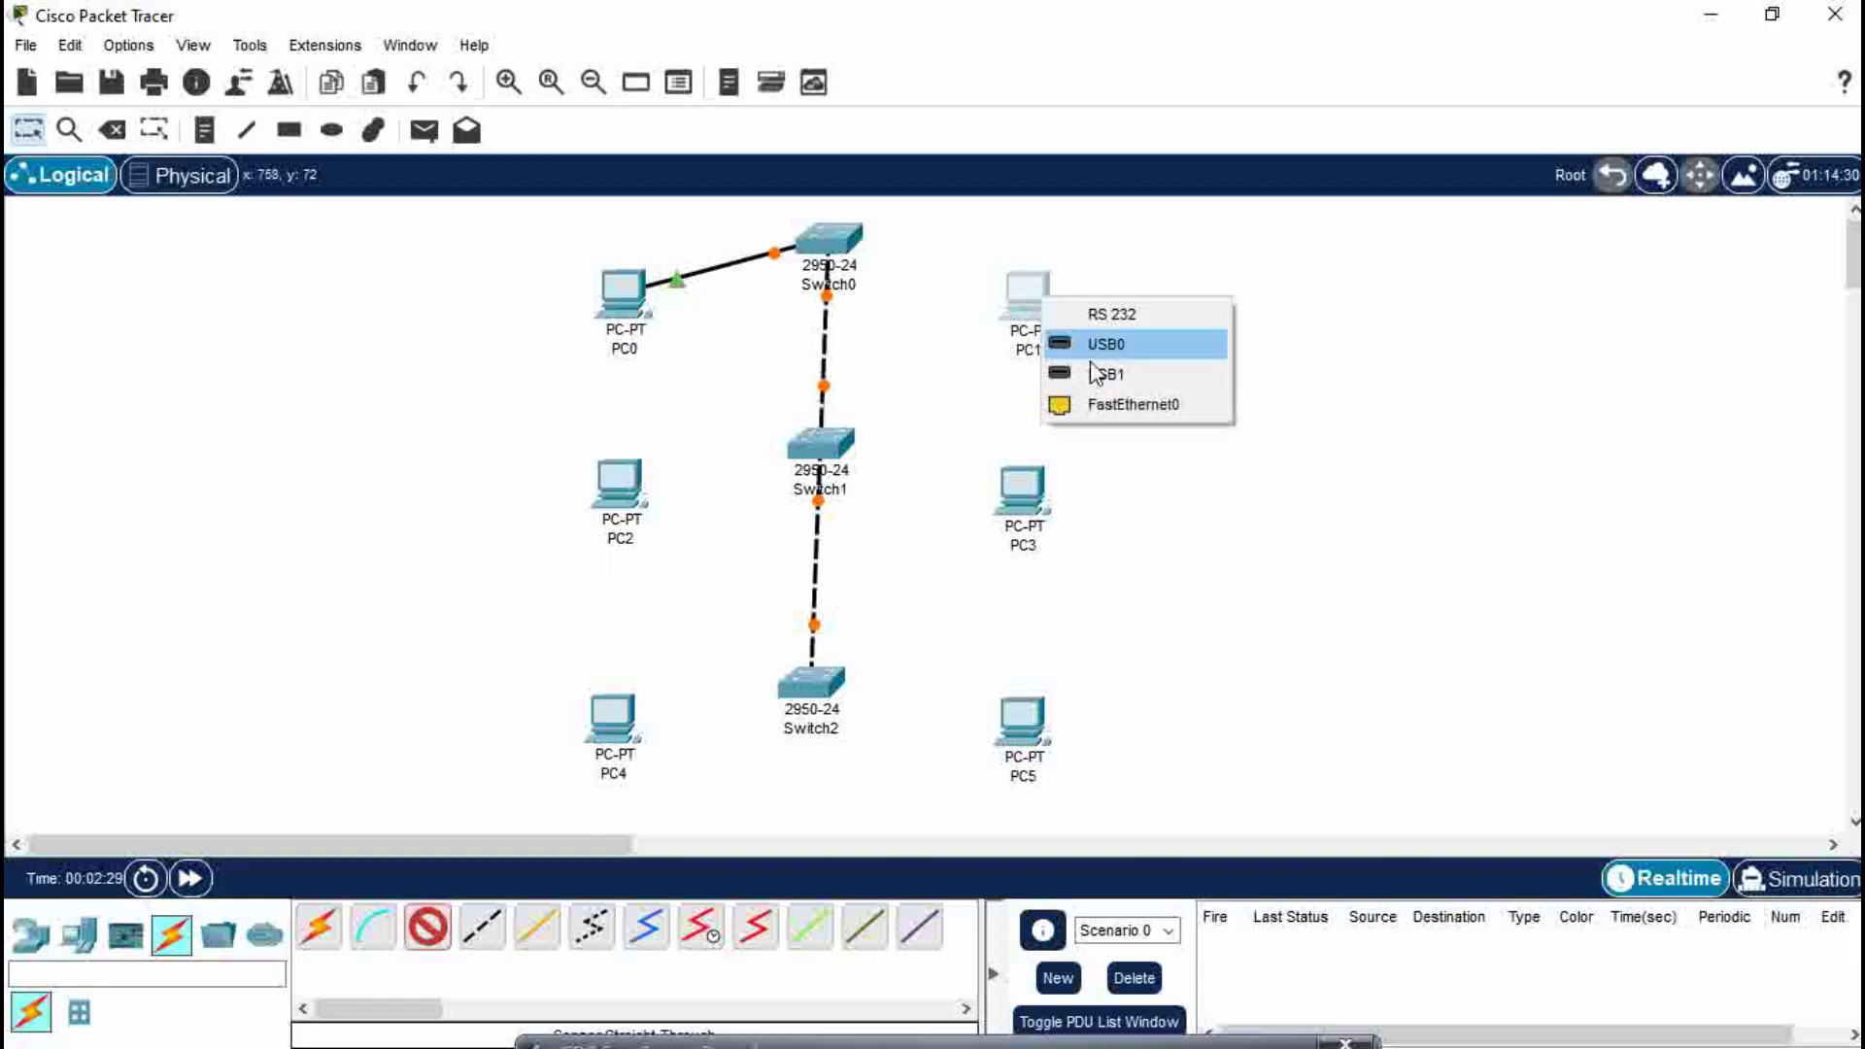
{"action": "left_click", "coordinate": [1117, 406]}
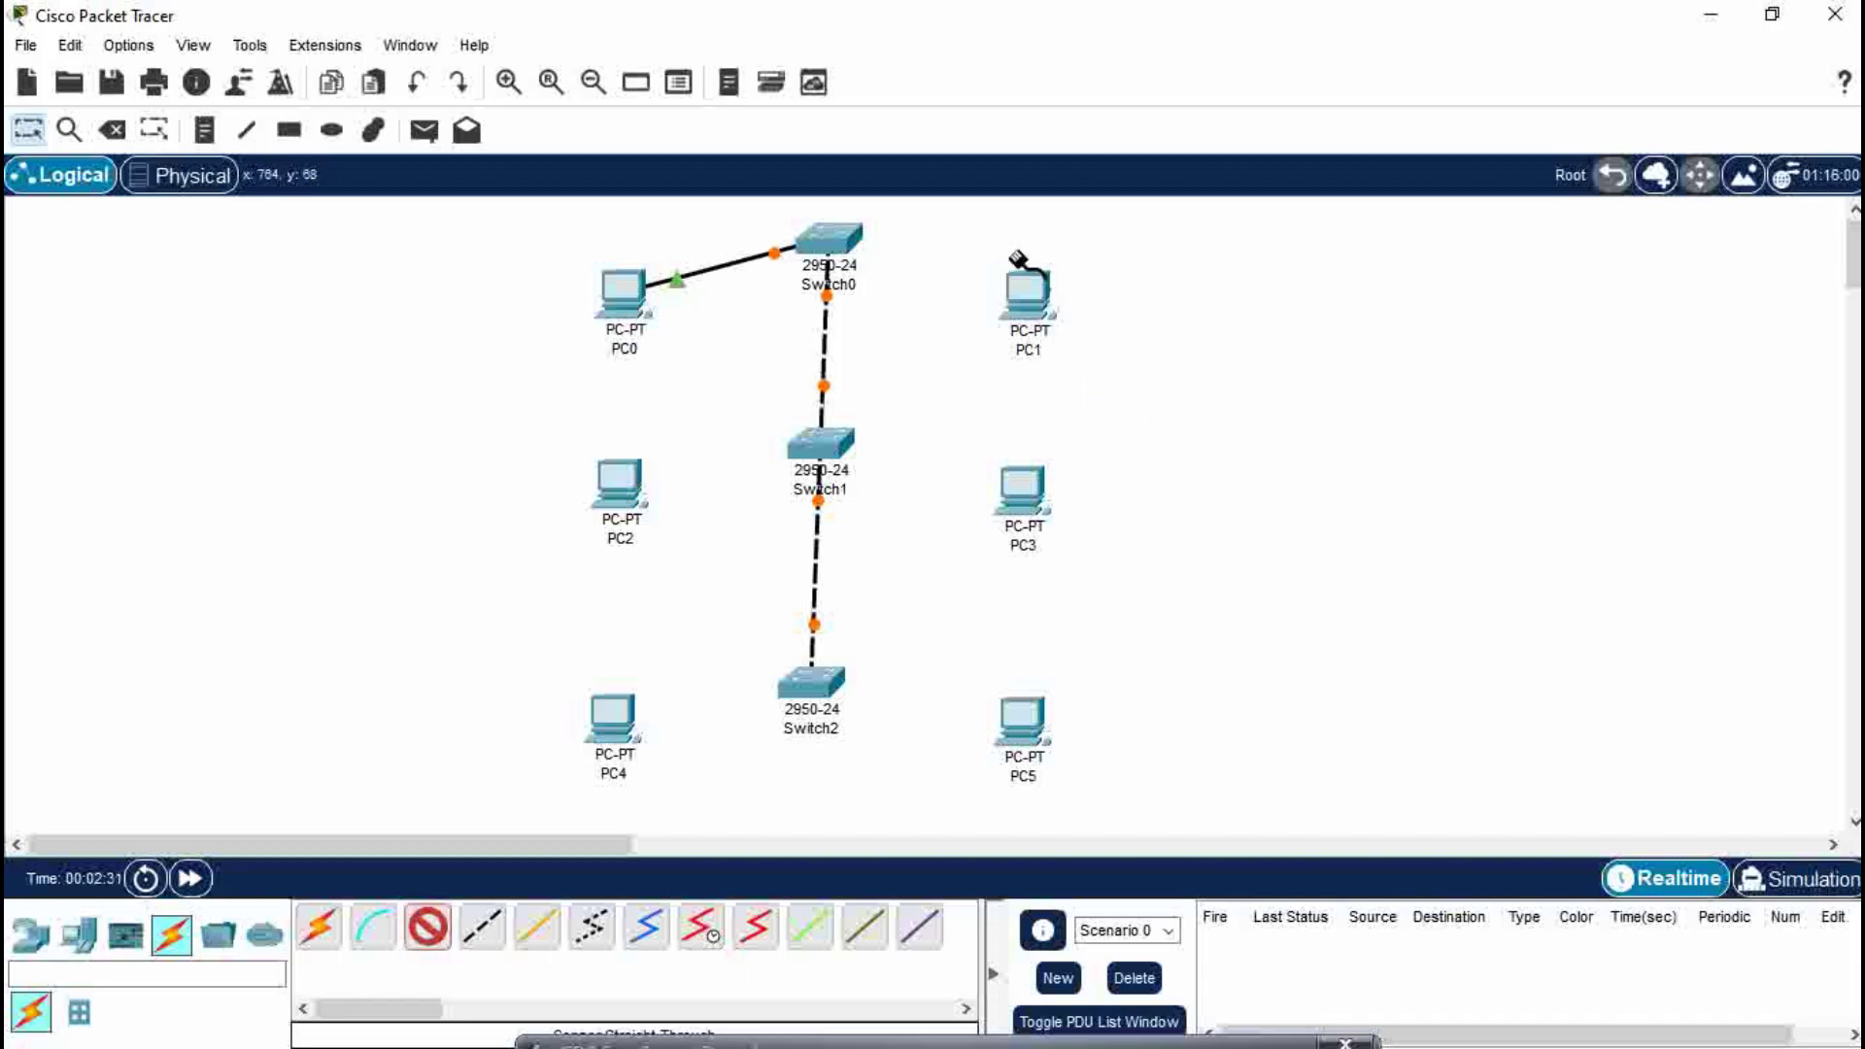
{"action": "left_click", "coordinate": [830, 241]}
{"action": "left_click", "coordinate": [924, 311]}
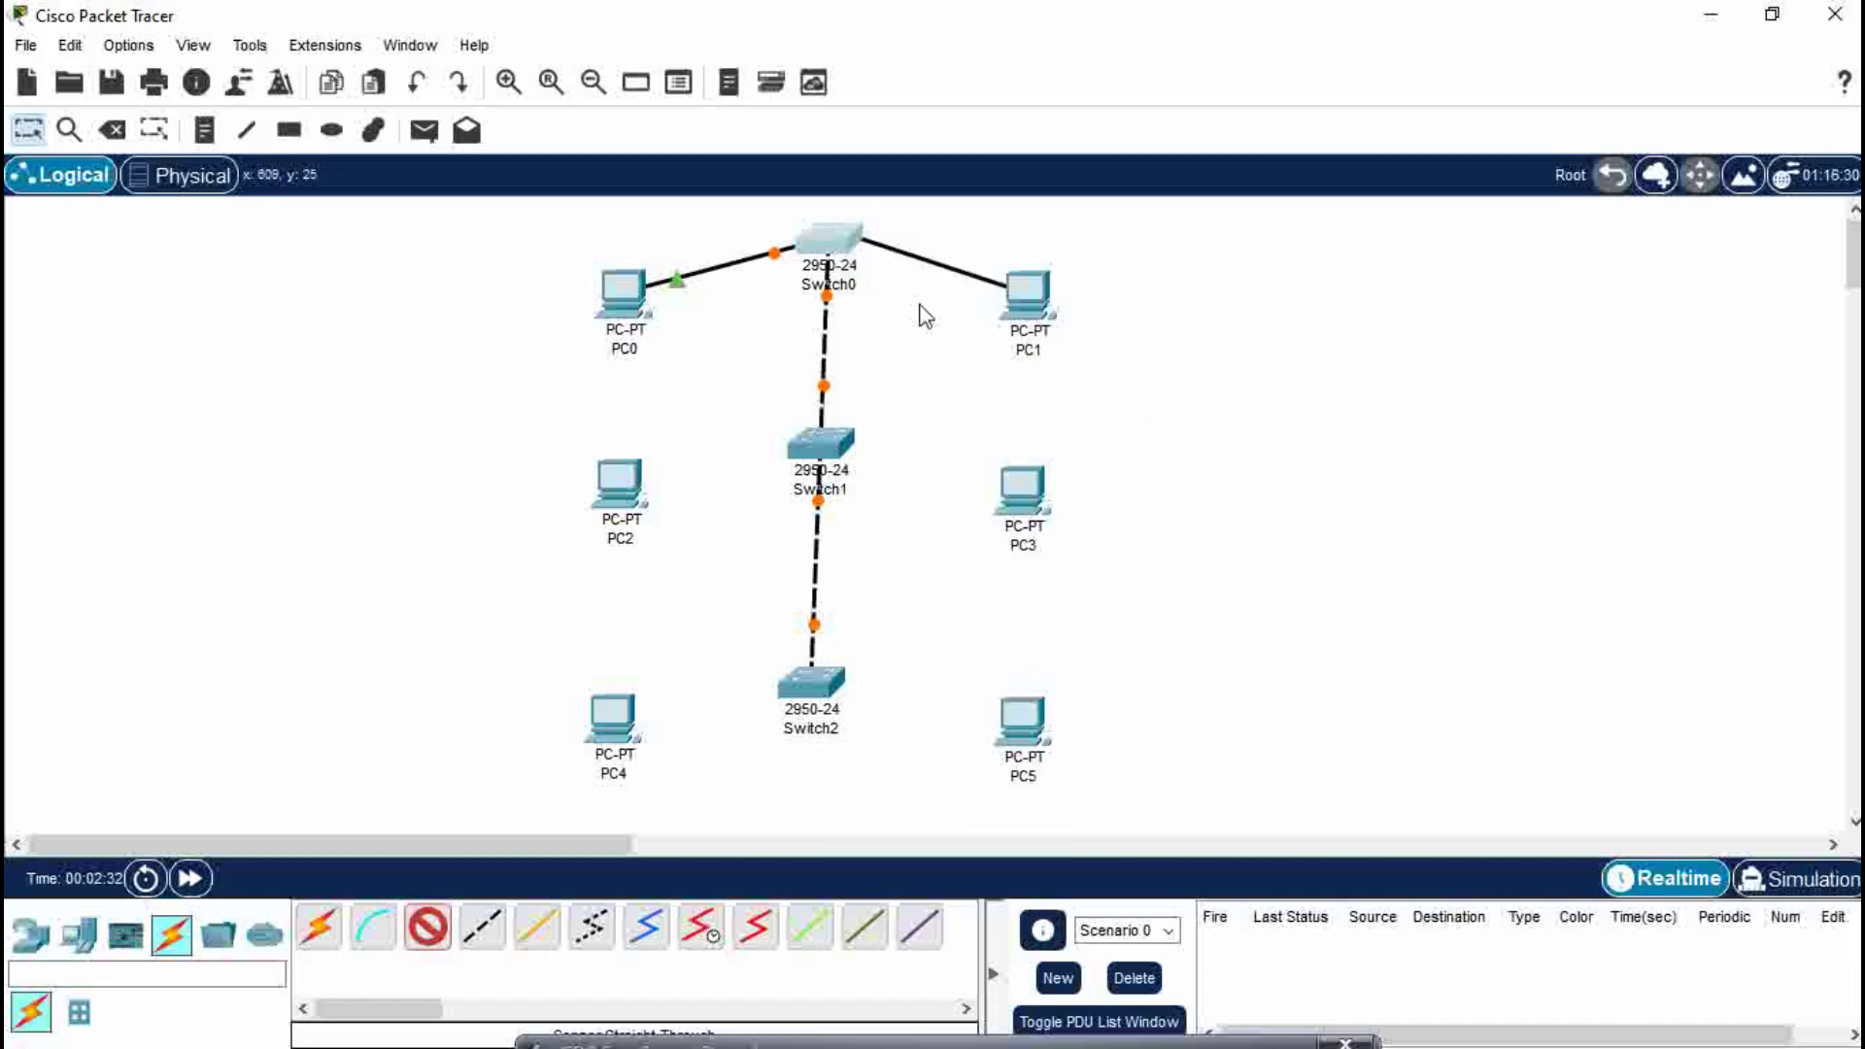
Cable PC2 and PC3 FastEthernet0 to Switch1 with straight-through copper links
{"action": "left_click", "coordinate": [424, 935]}
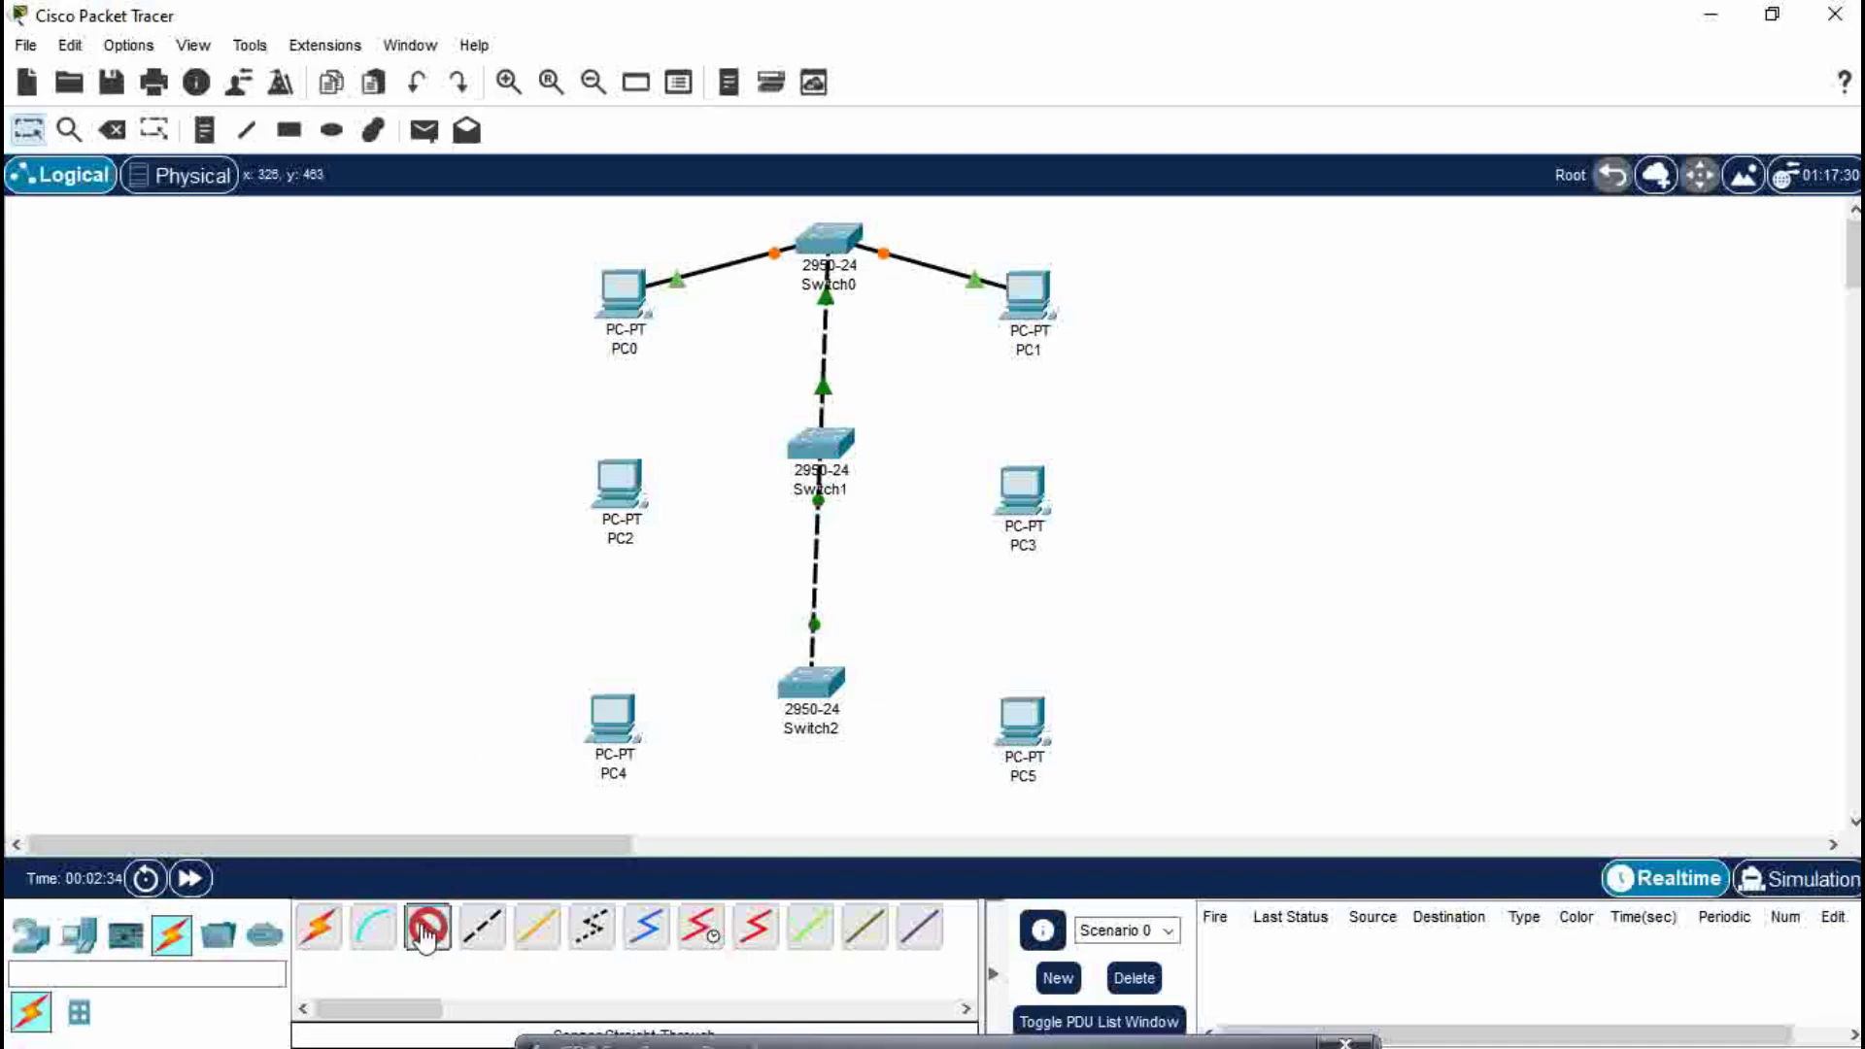
{"action": "left_click", "coordinate": [610, 476]}
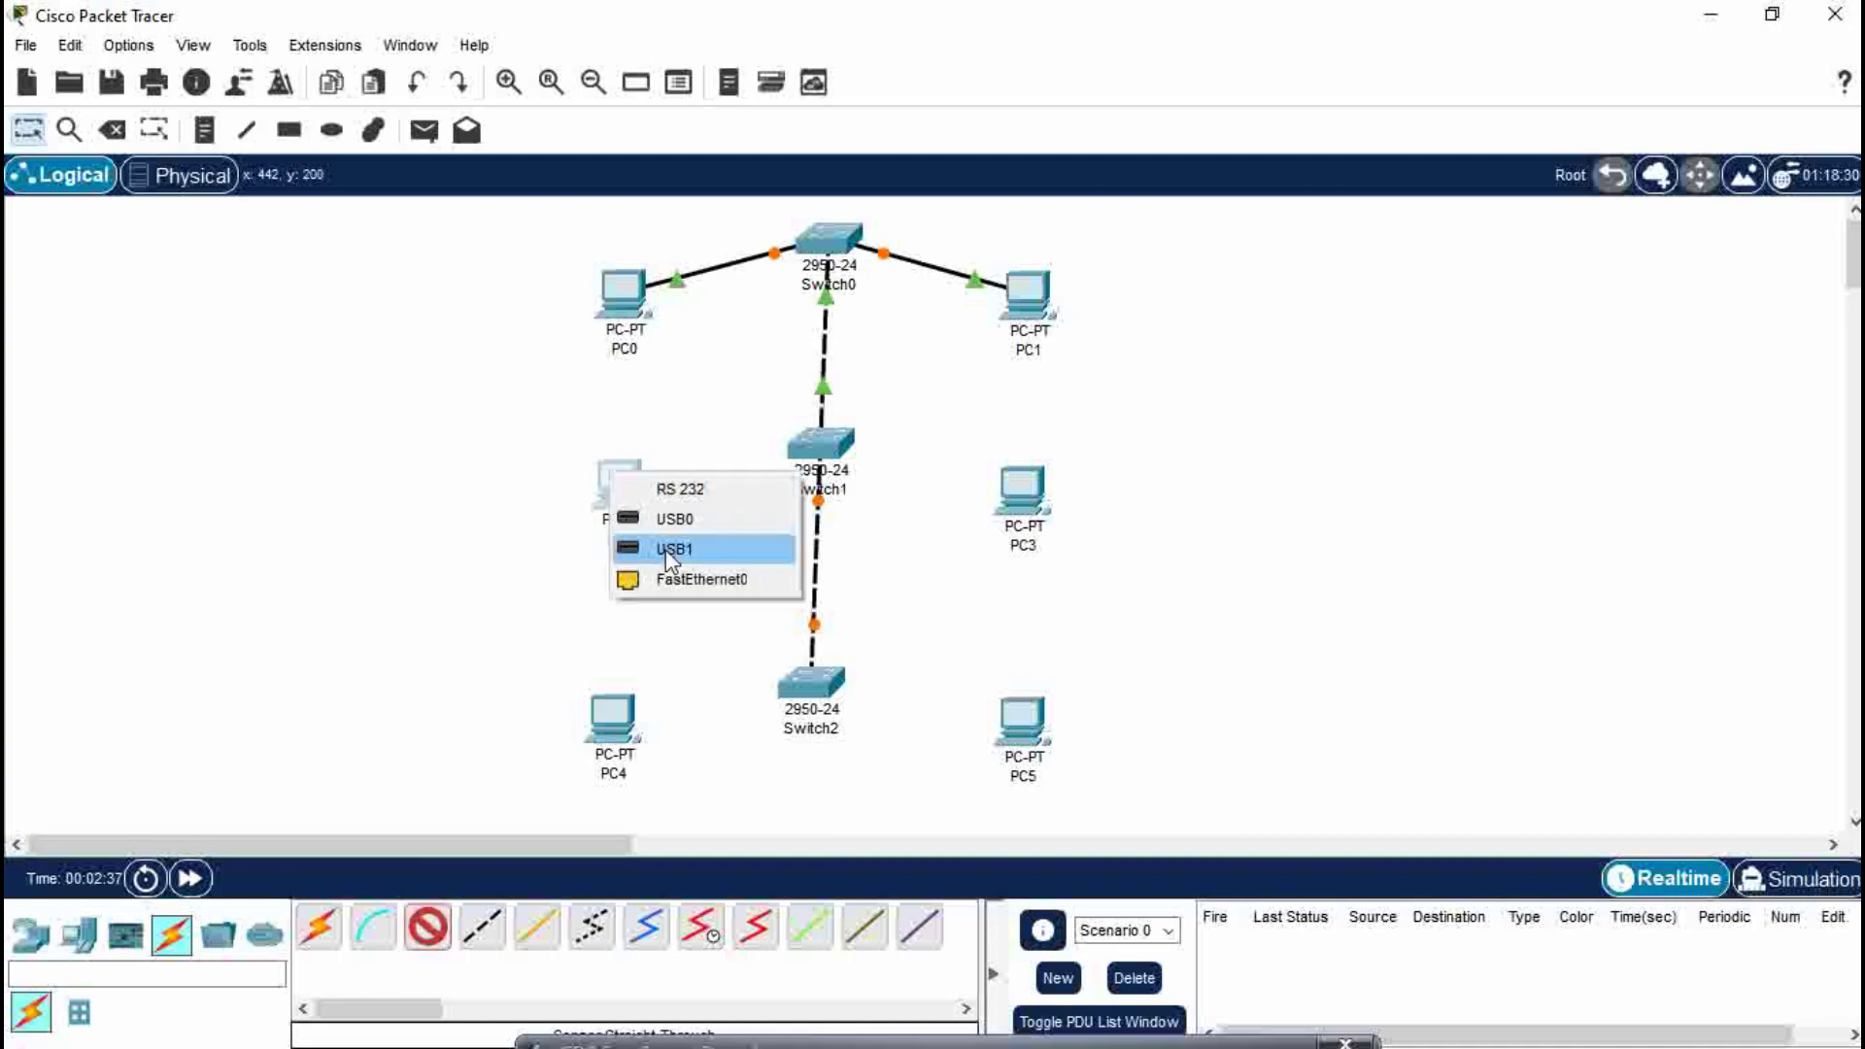
{"action": "left_click", "coordinate": [680, 581]}
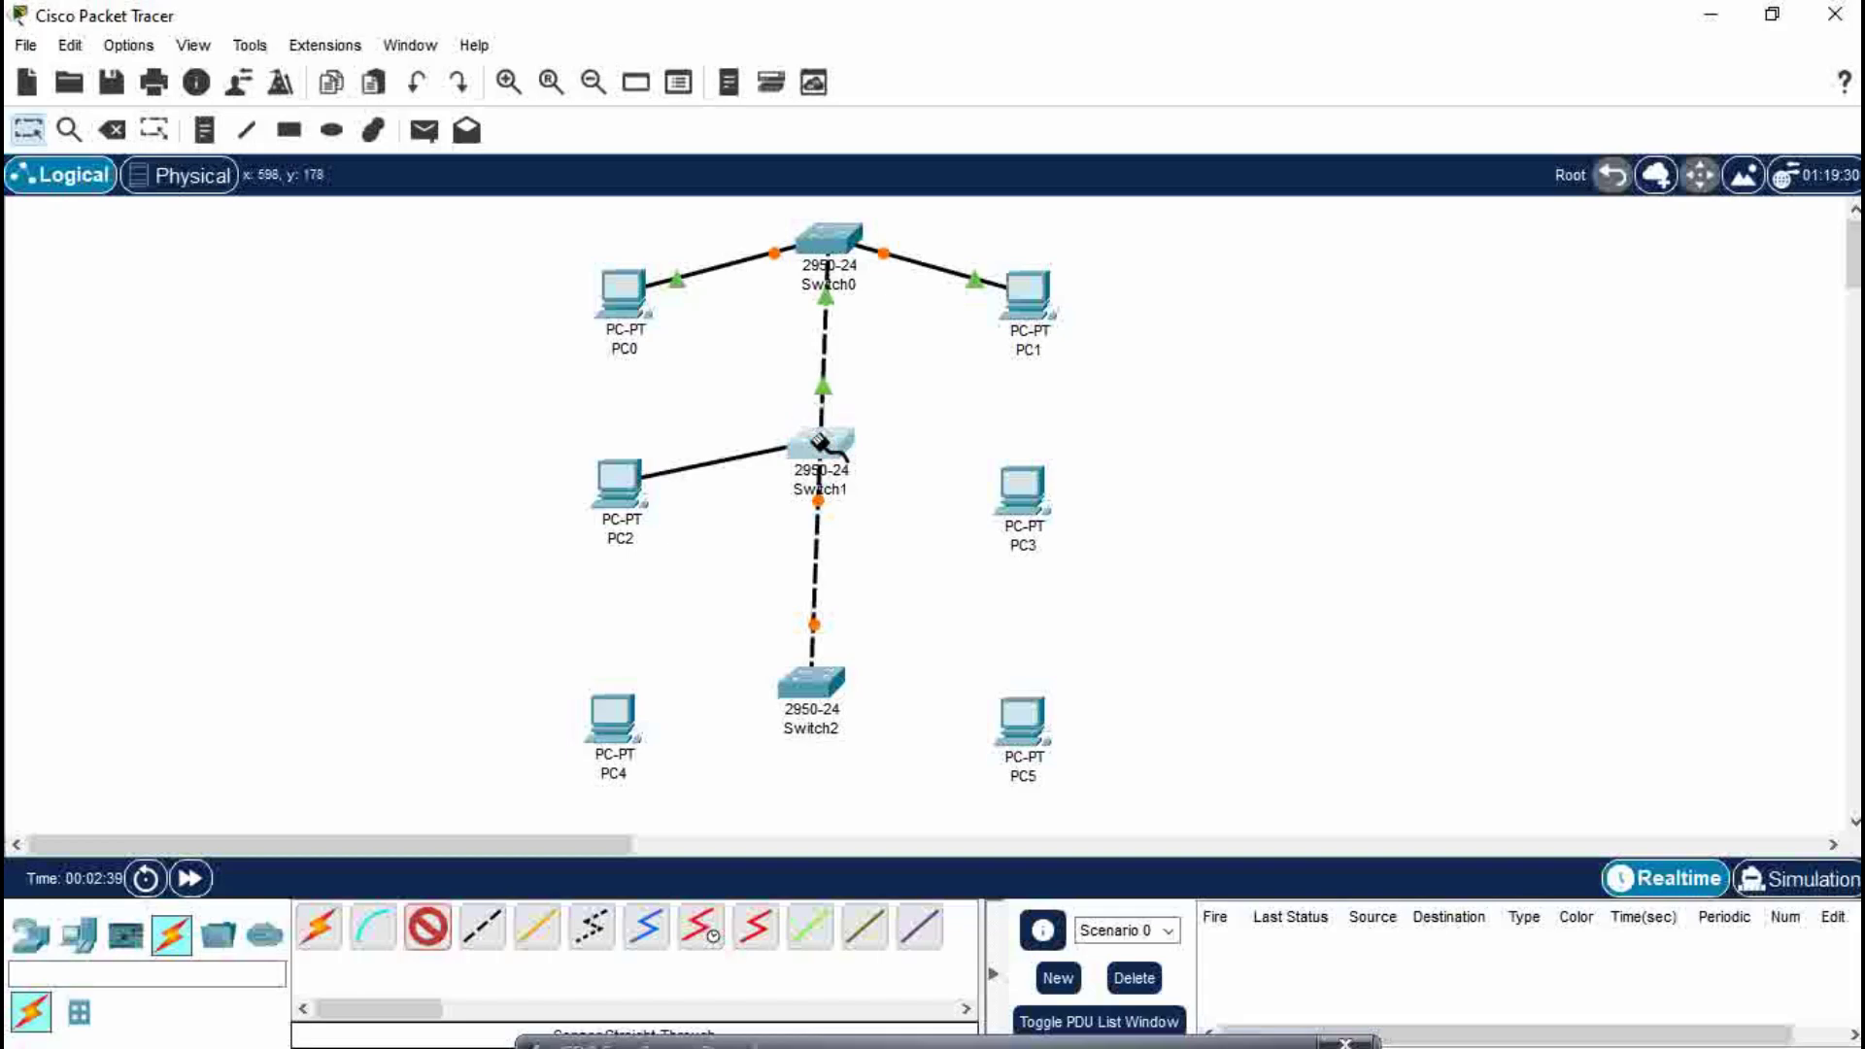
{"action": "left_click", "coordinate": [814, 442]}
{"action": "left_click", "coordinate": [947, 442]}
{"action": "left_click", "coordinate": [1012, 486]}
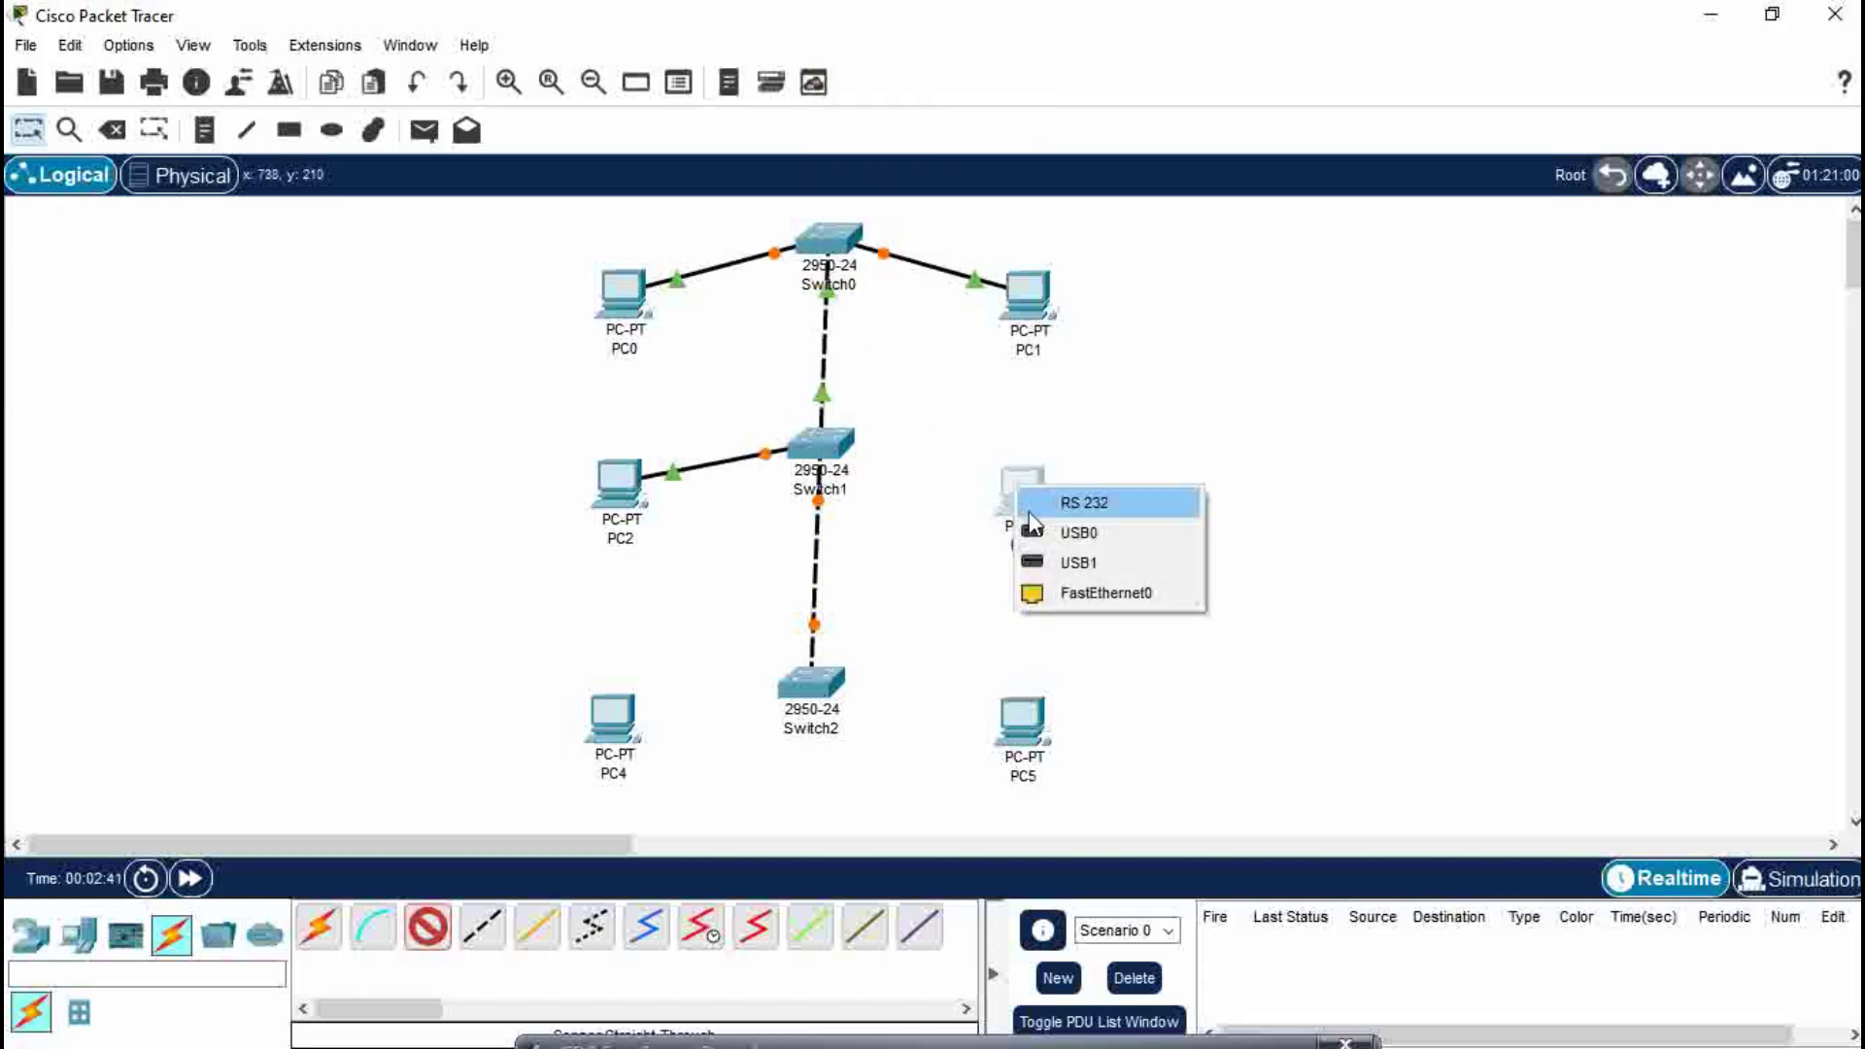
{"action": "left_click", "coordinate": [1067, 588]}
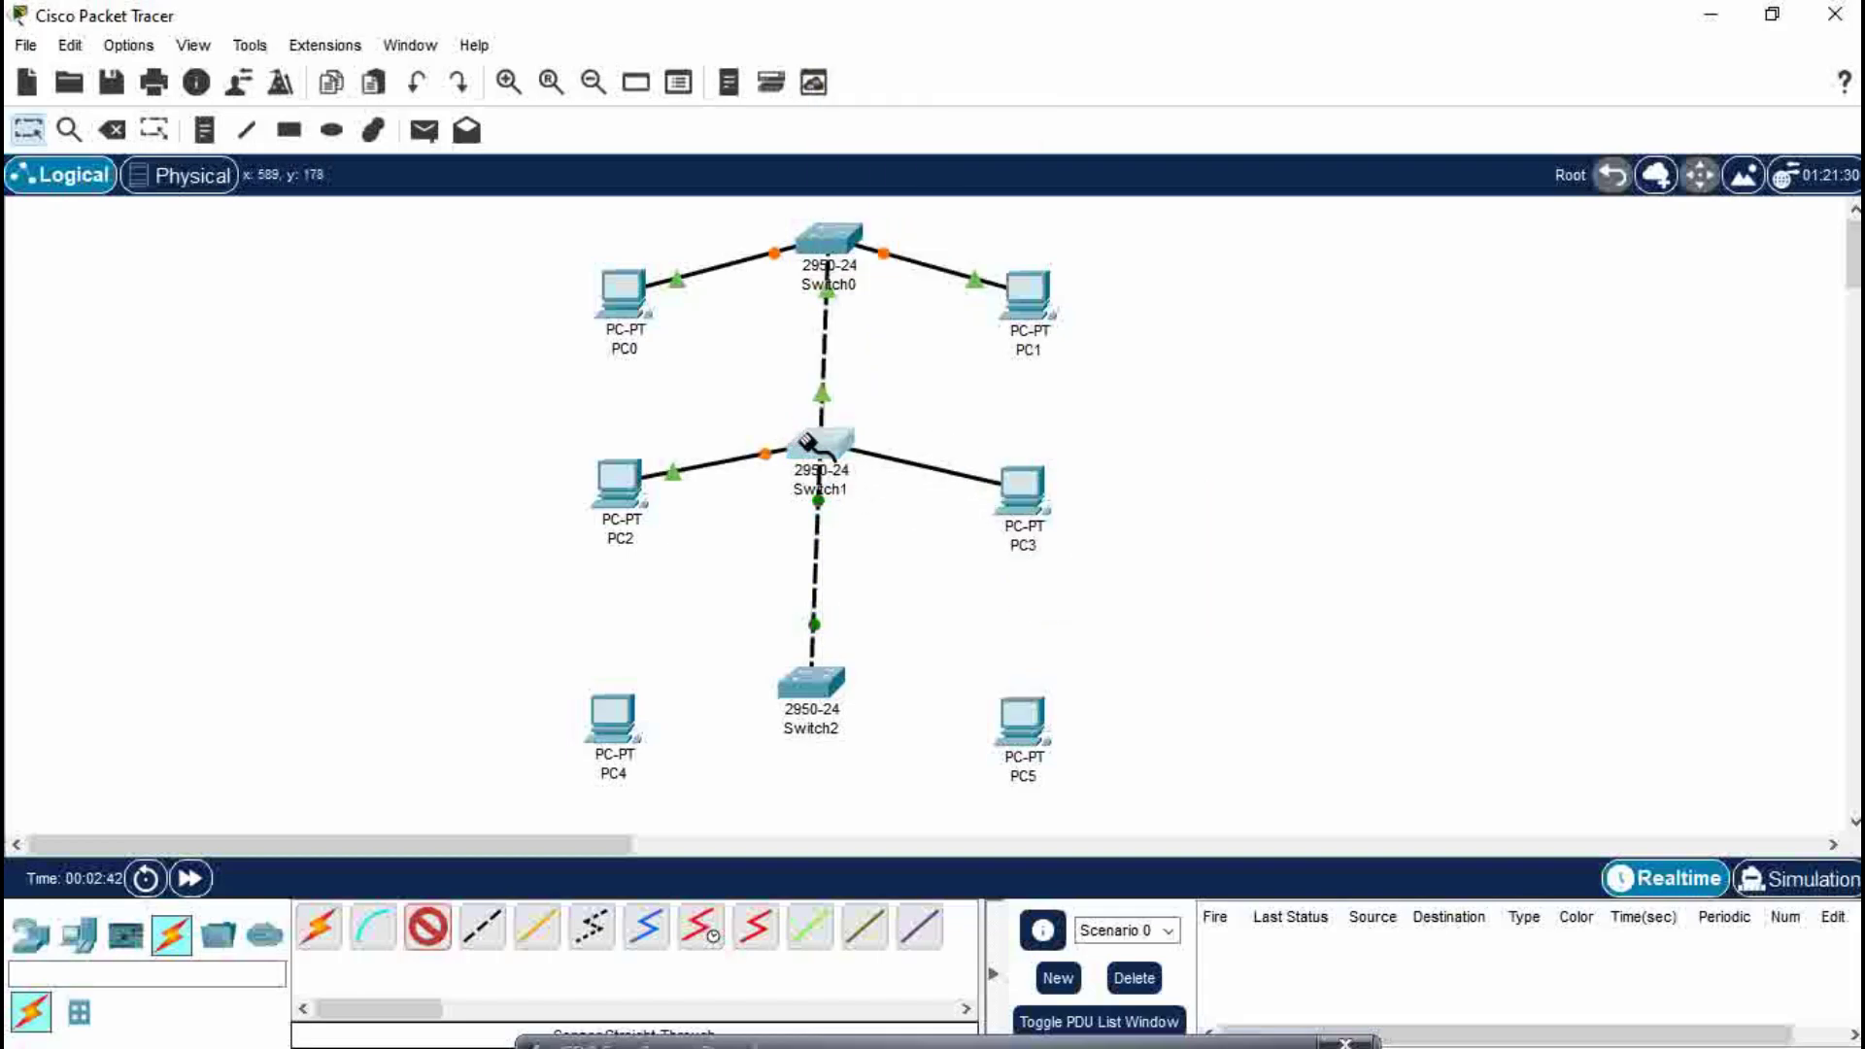
{"action": "left_click", "coordinate": [810, 442]}
{"action": "left_click", "coordinate": [883, 439]}
Cable PC5 and PC4 FastEthernet0 to Switch2 with straight-through copper links
{"action": "left_click", "coordinate": [1023, 716]}
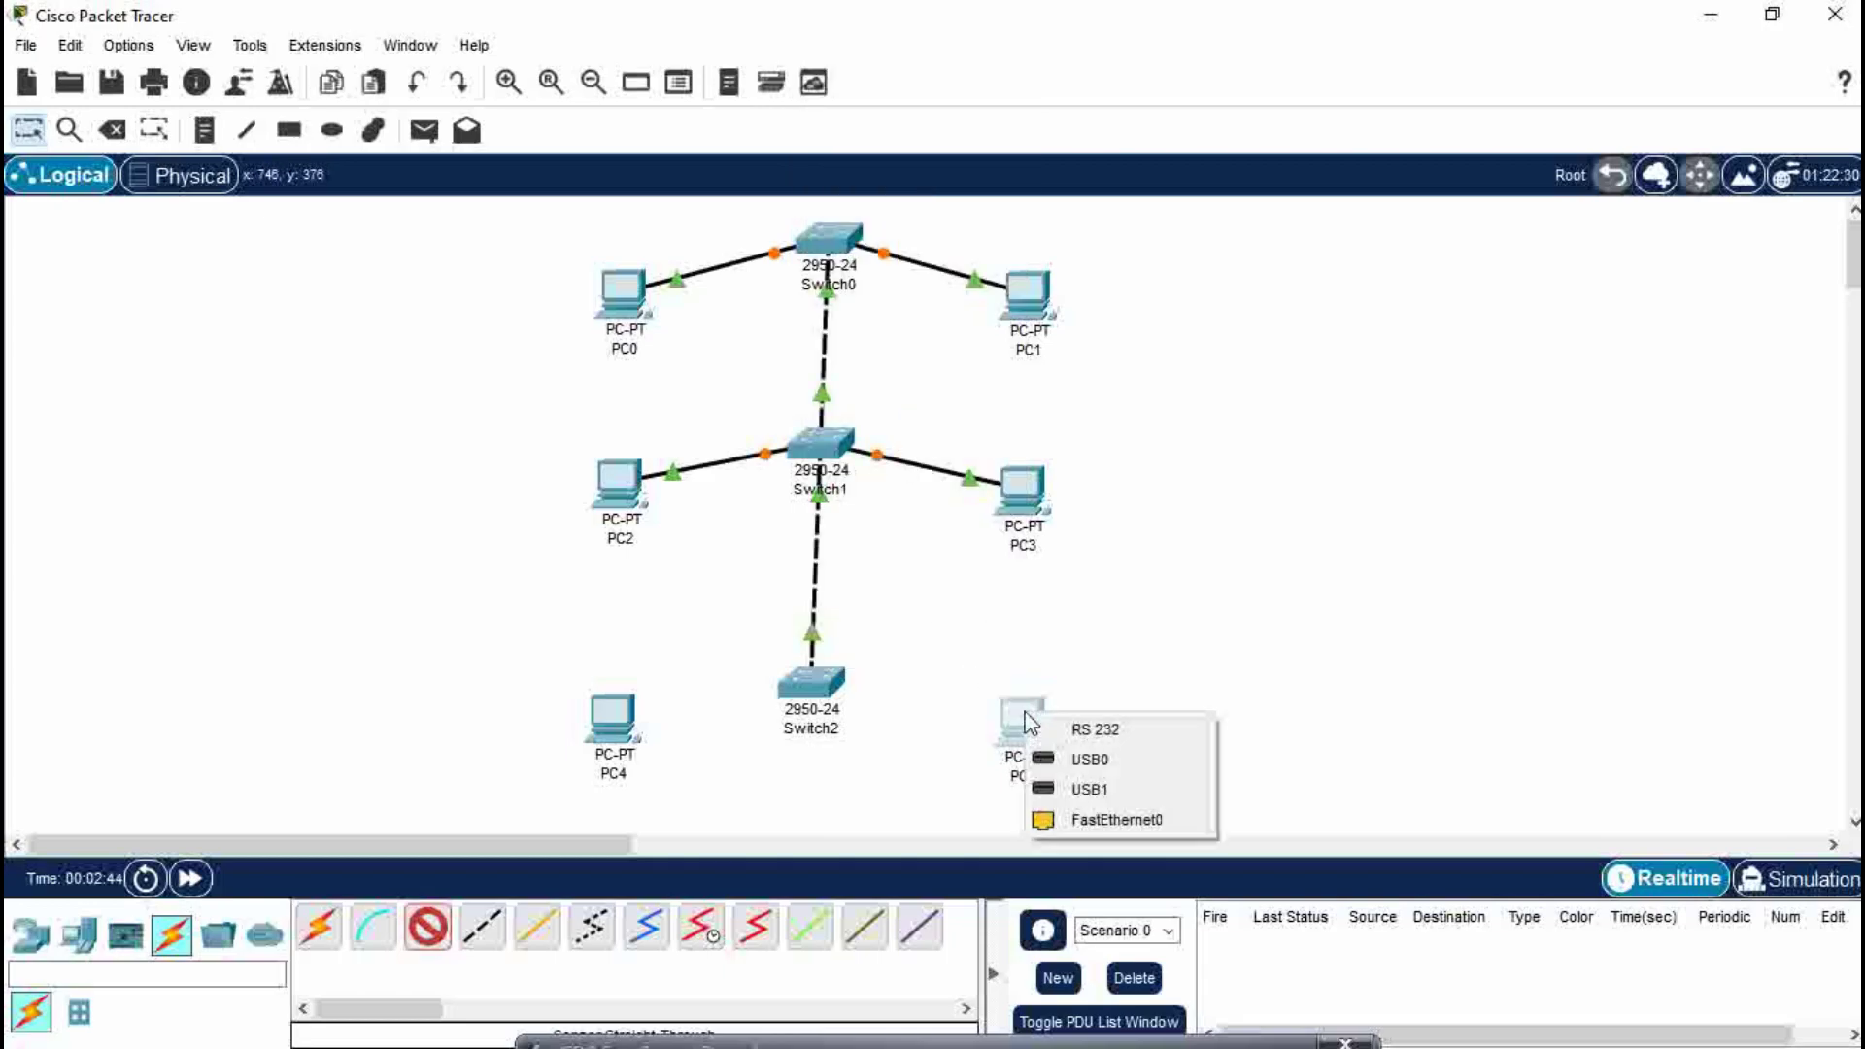
{"action": "left_click", "coordinate": [1078, 819]}
{"action": "left_click", "coordinate": [814, 673]}
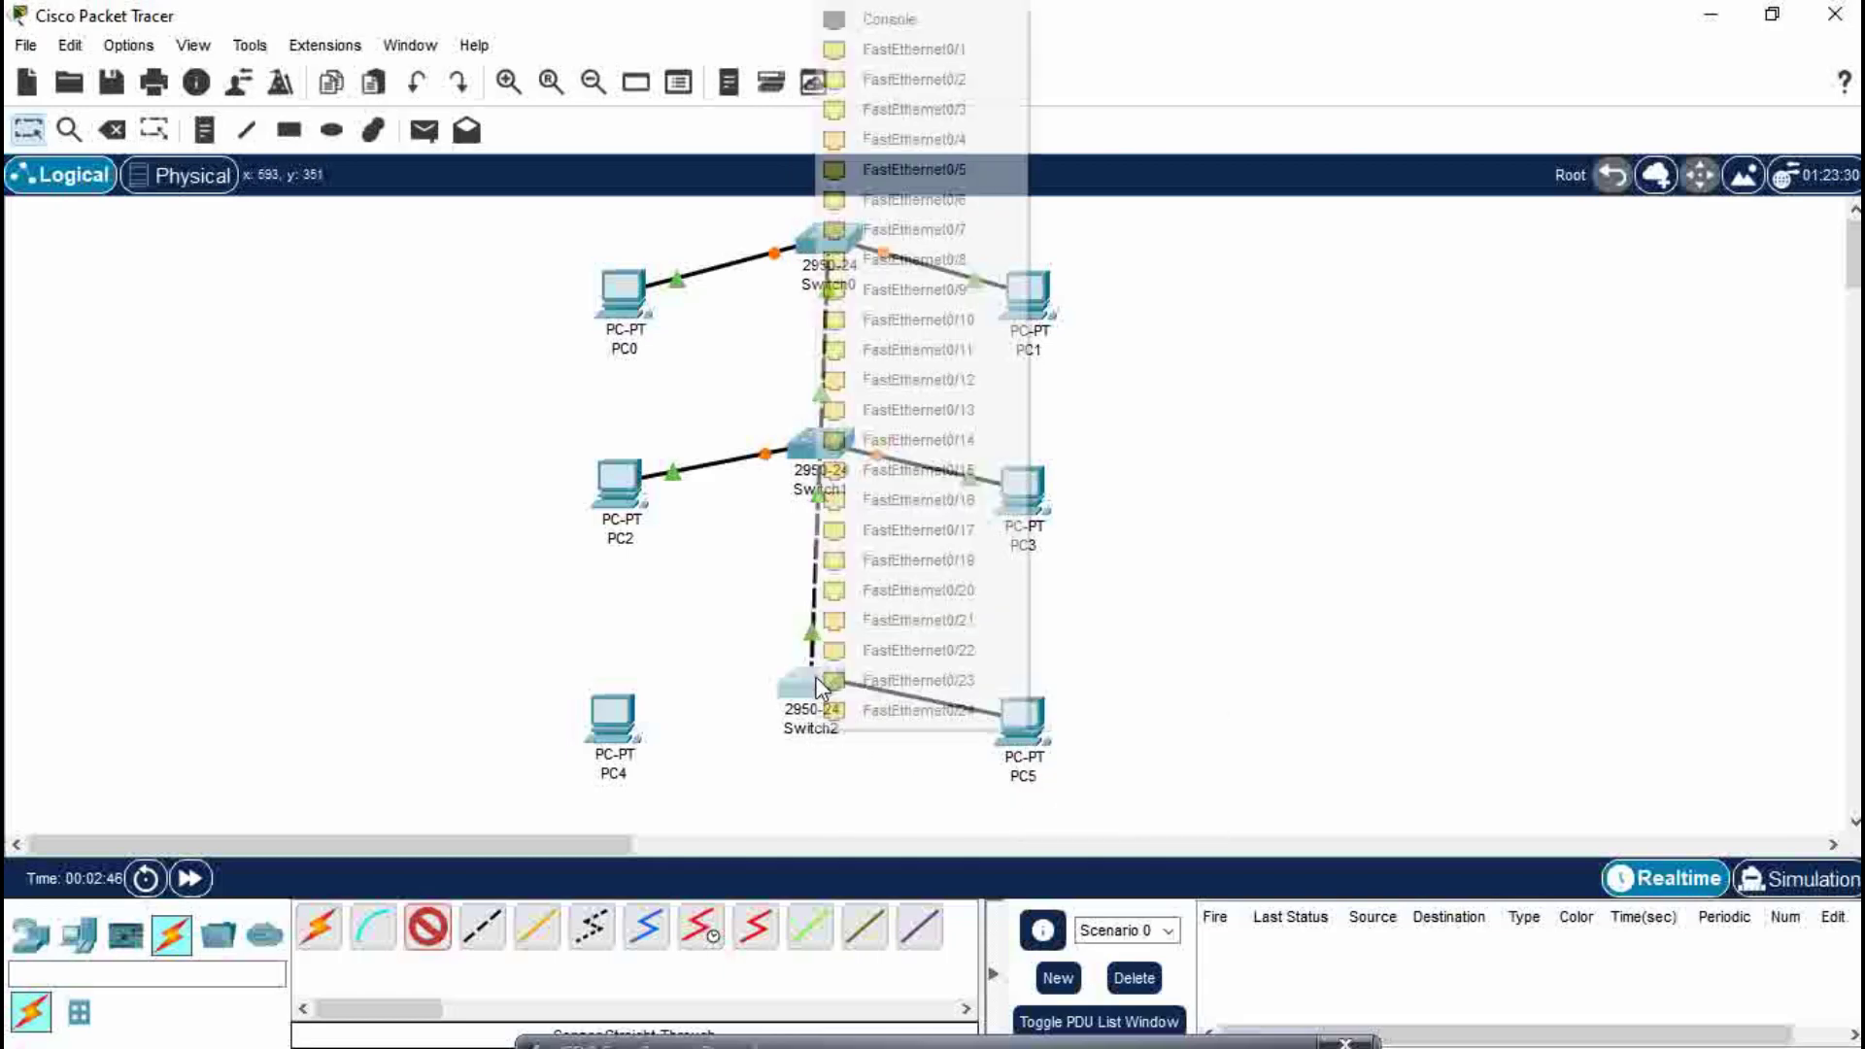
{"action": "left_click", "coordinate": [908, 615]}
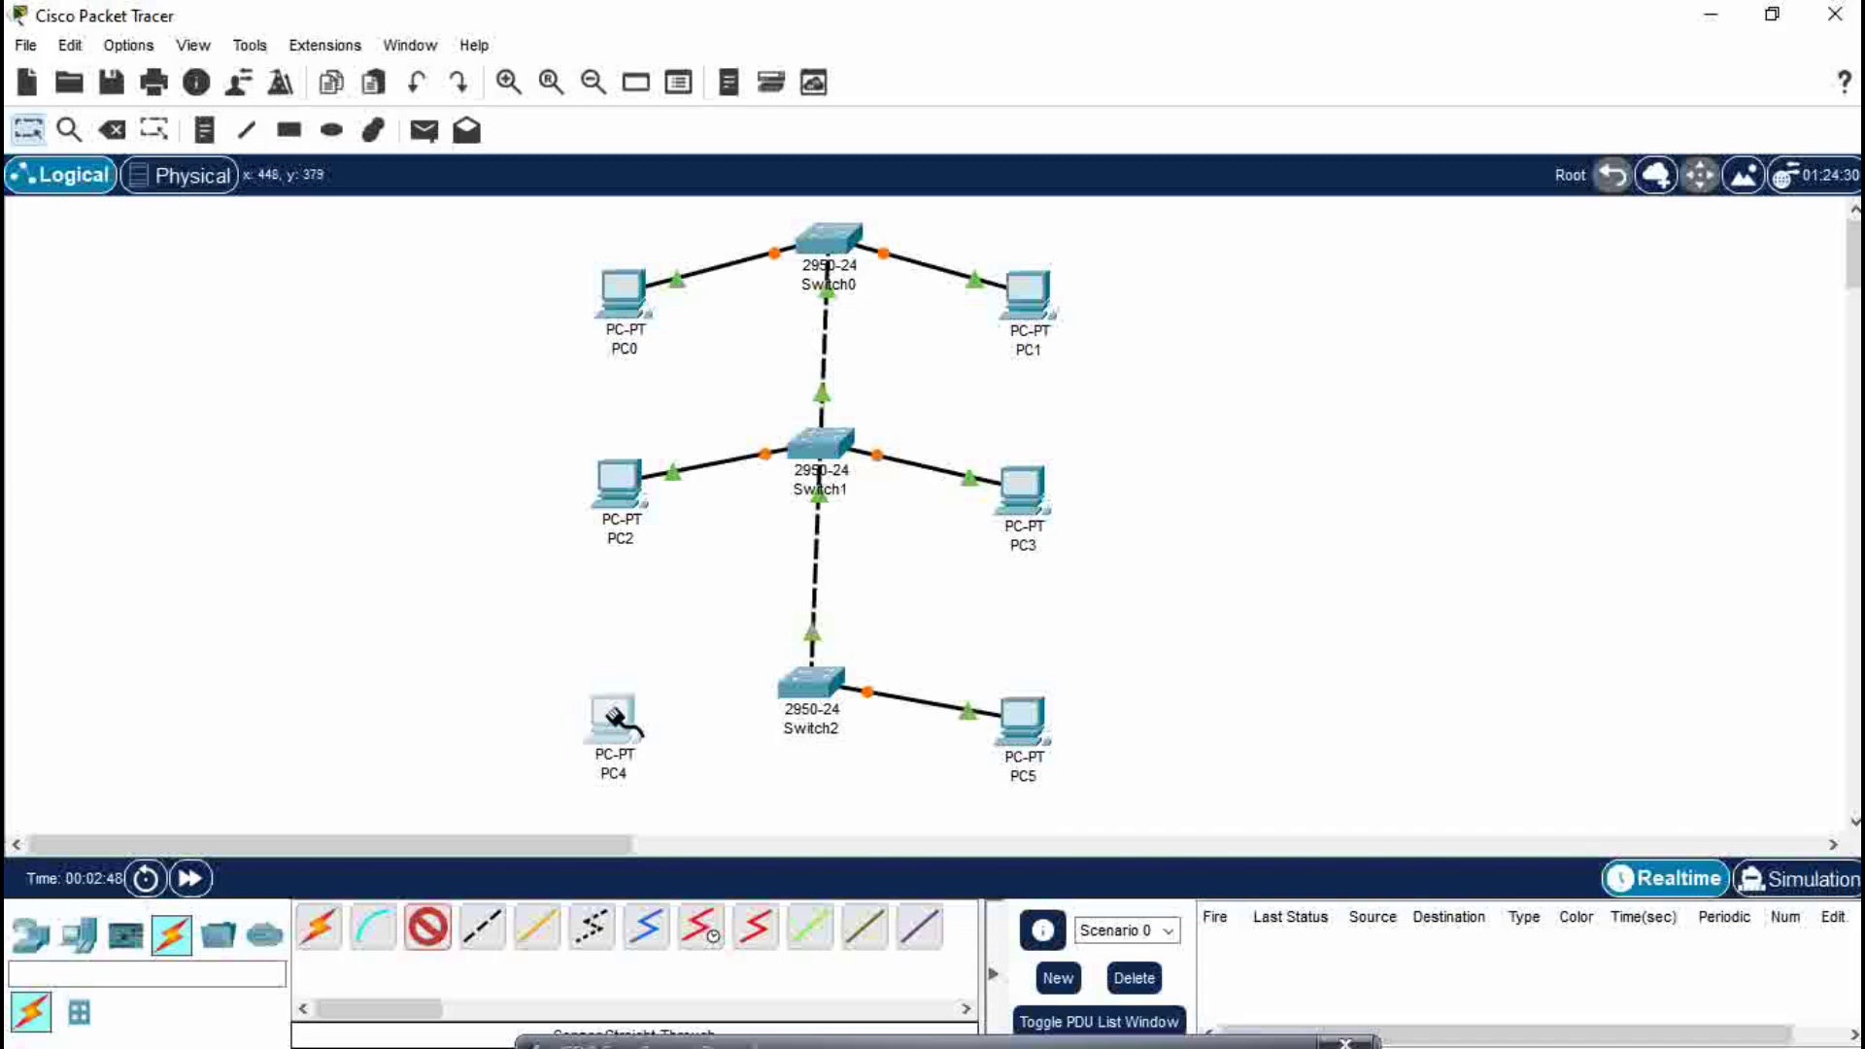
{"action": "left_click", "coordinate": [629, 716]}
{"action": "left_click", "coordinate": [704, 821]}
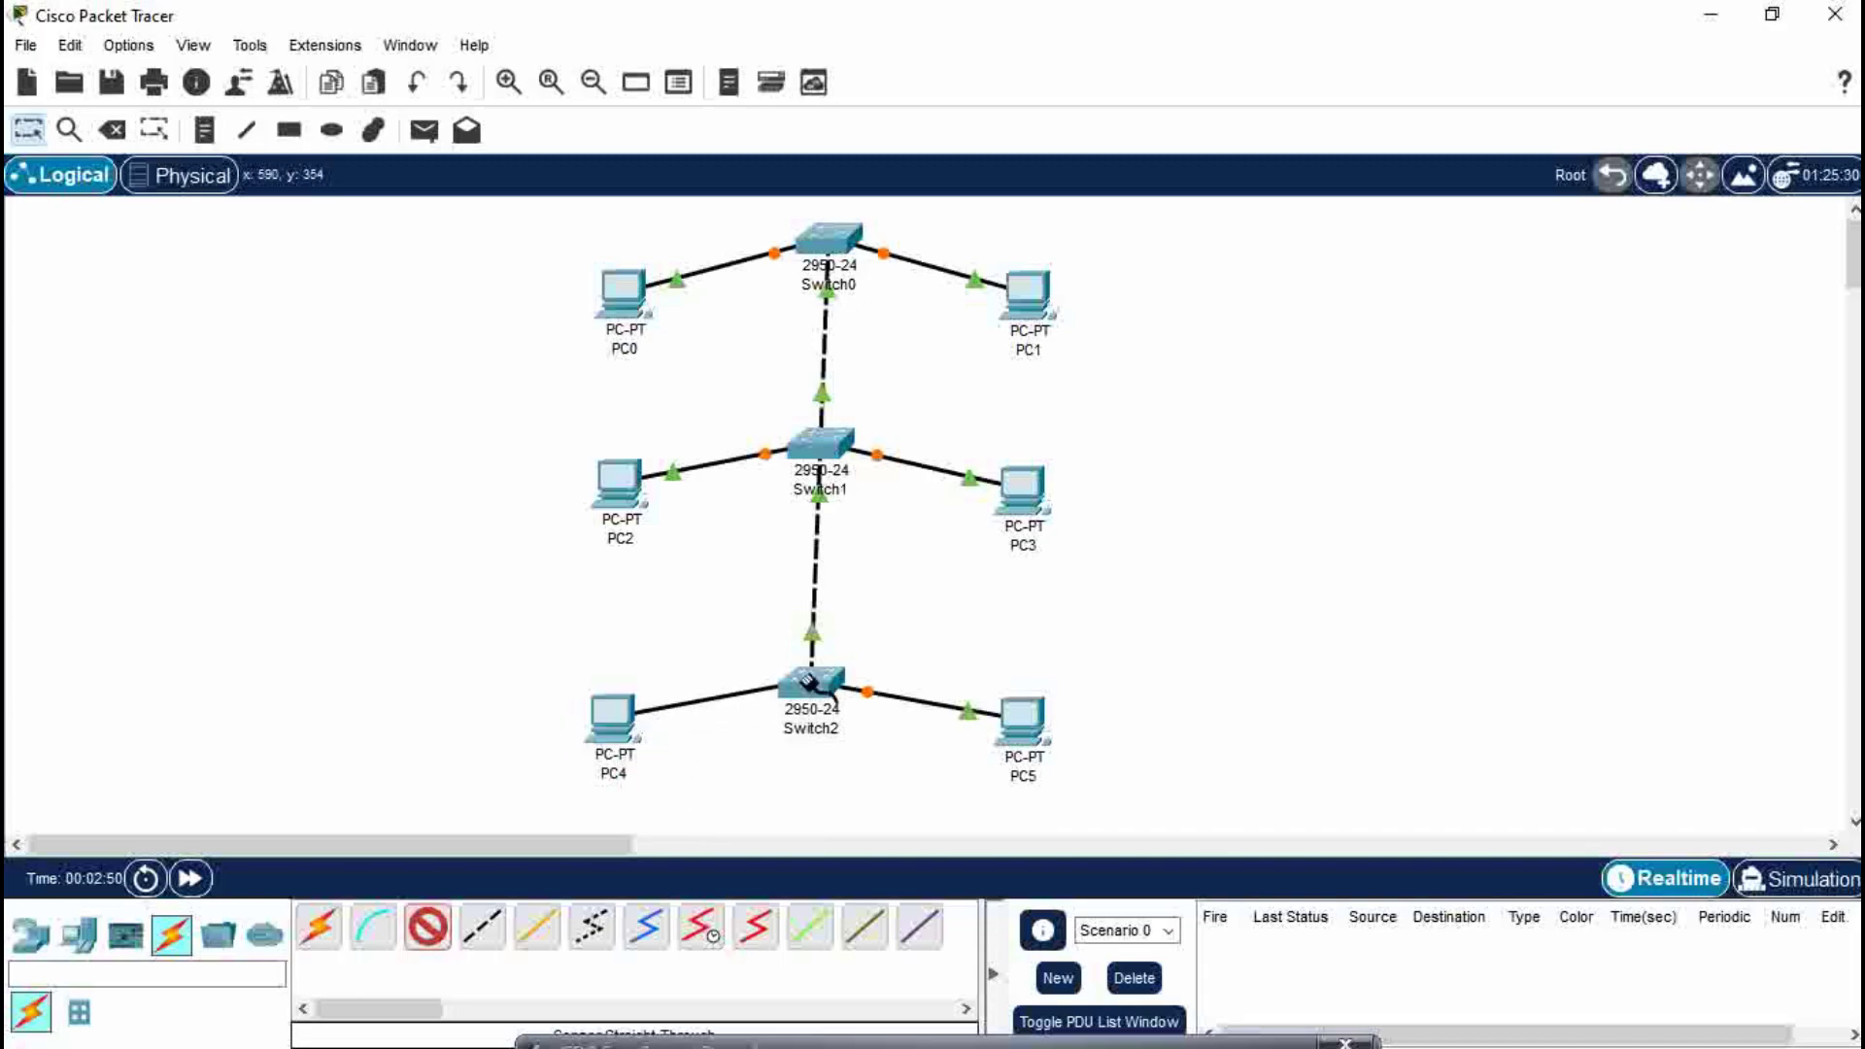
{"action": "left_click", "coordinate": [812, 681]}
{"action": "left_click", "coordinate": [974, 563]}
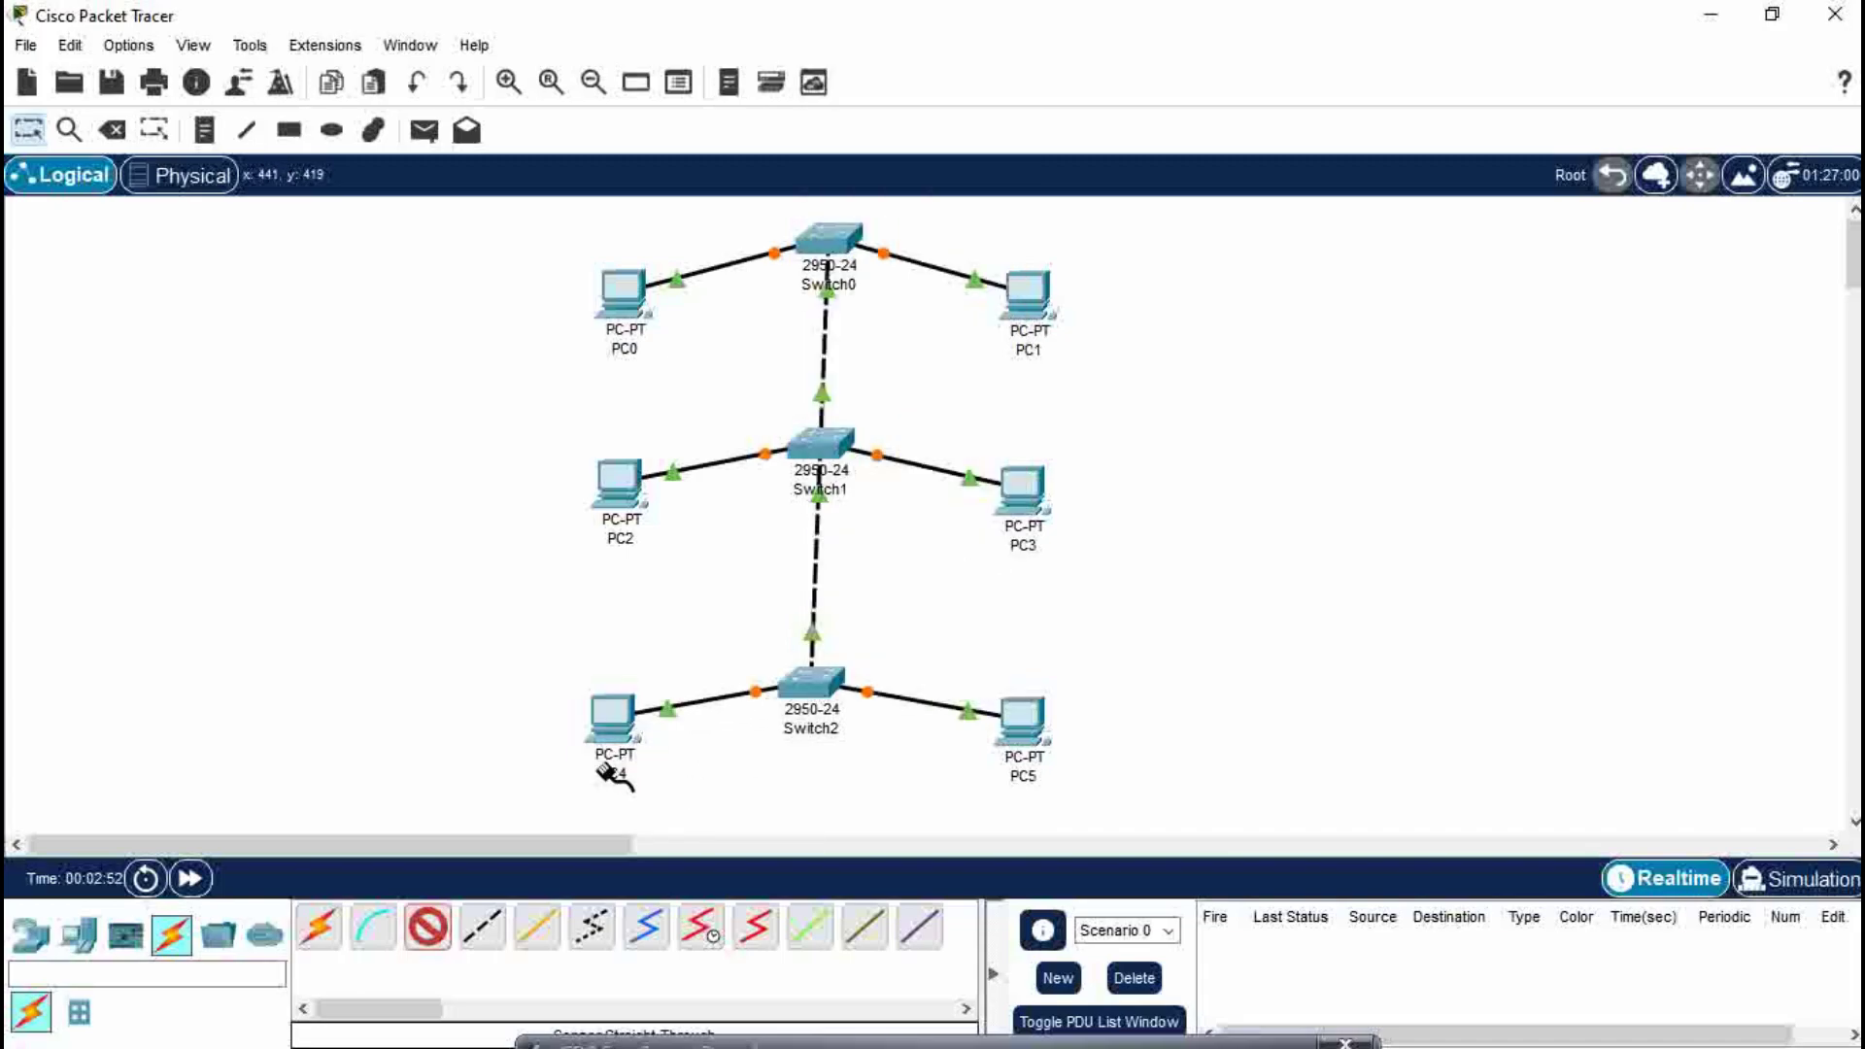
{"action": "left_click", "coordinate": [446, 923]}
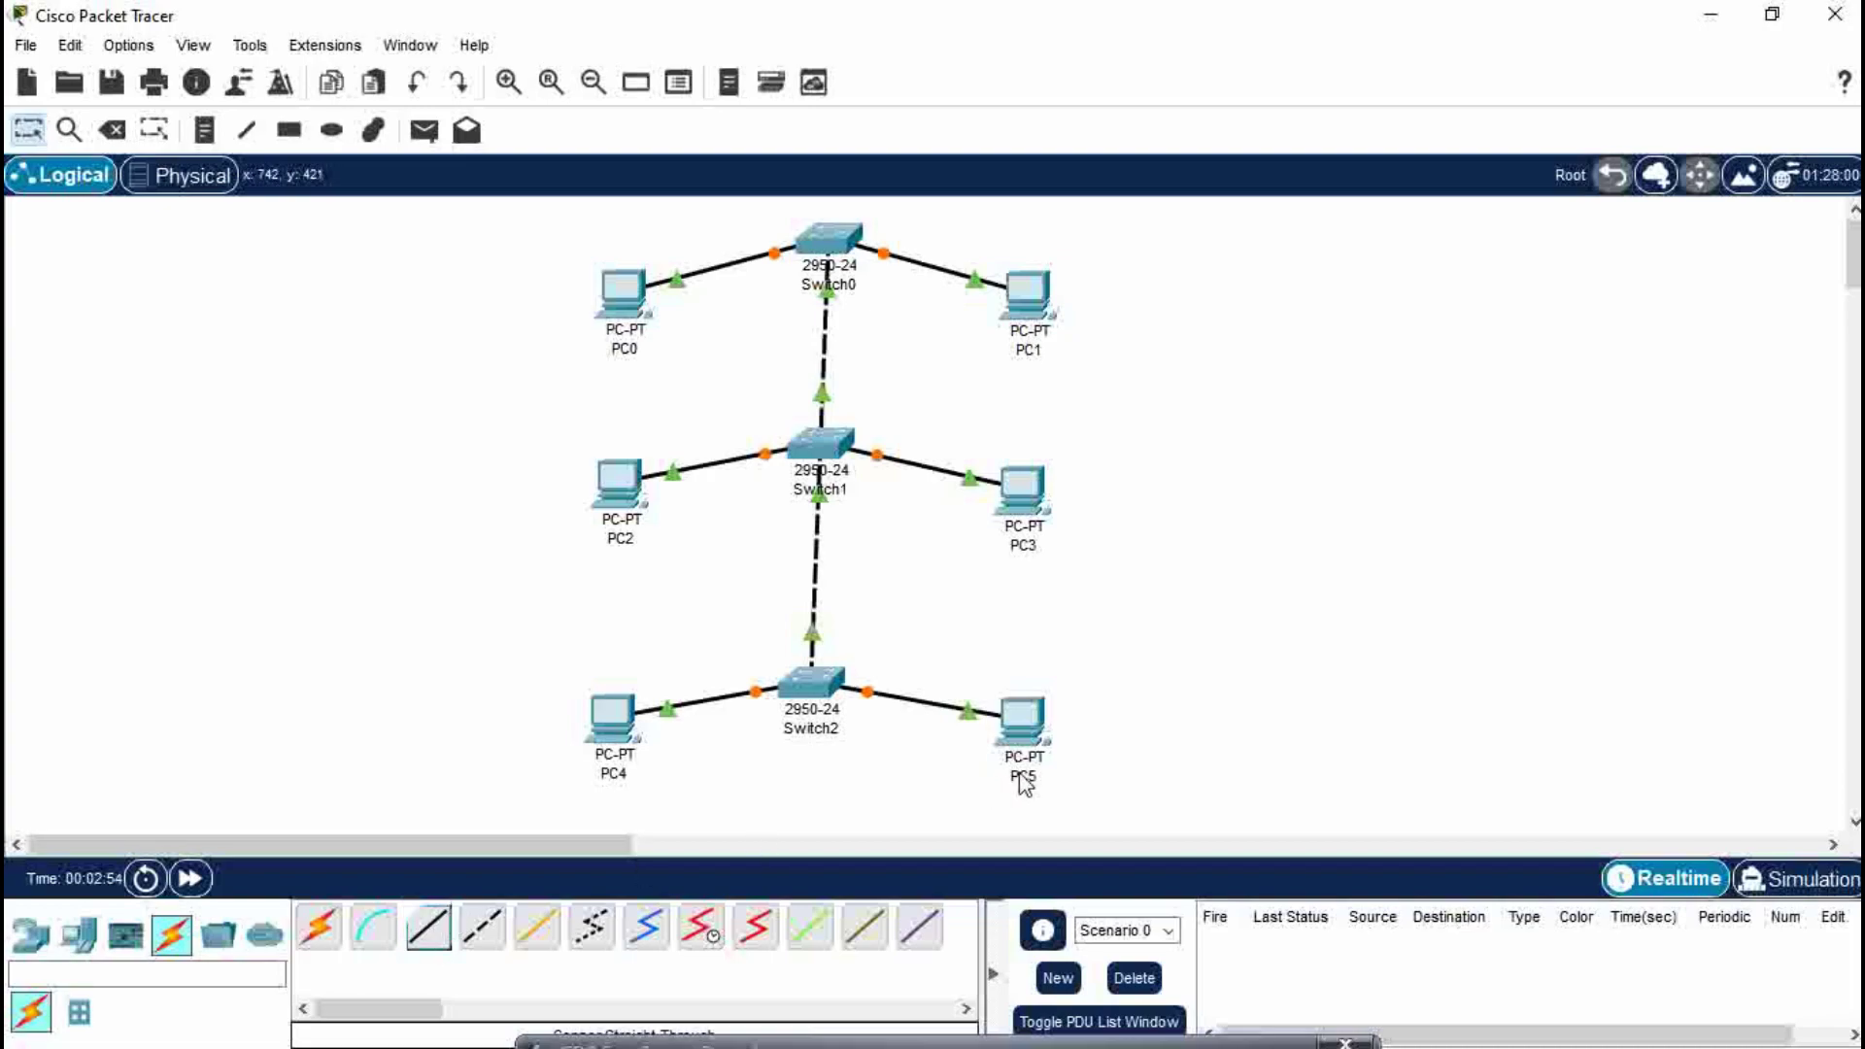
Move Switch2, Switch1 and Switch0 upward to tighten the switch chain
{"action": "left_click_drag", "start_coordinate": [802, 694], "coordinate": [808, 645]}
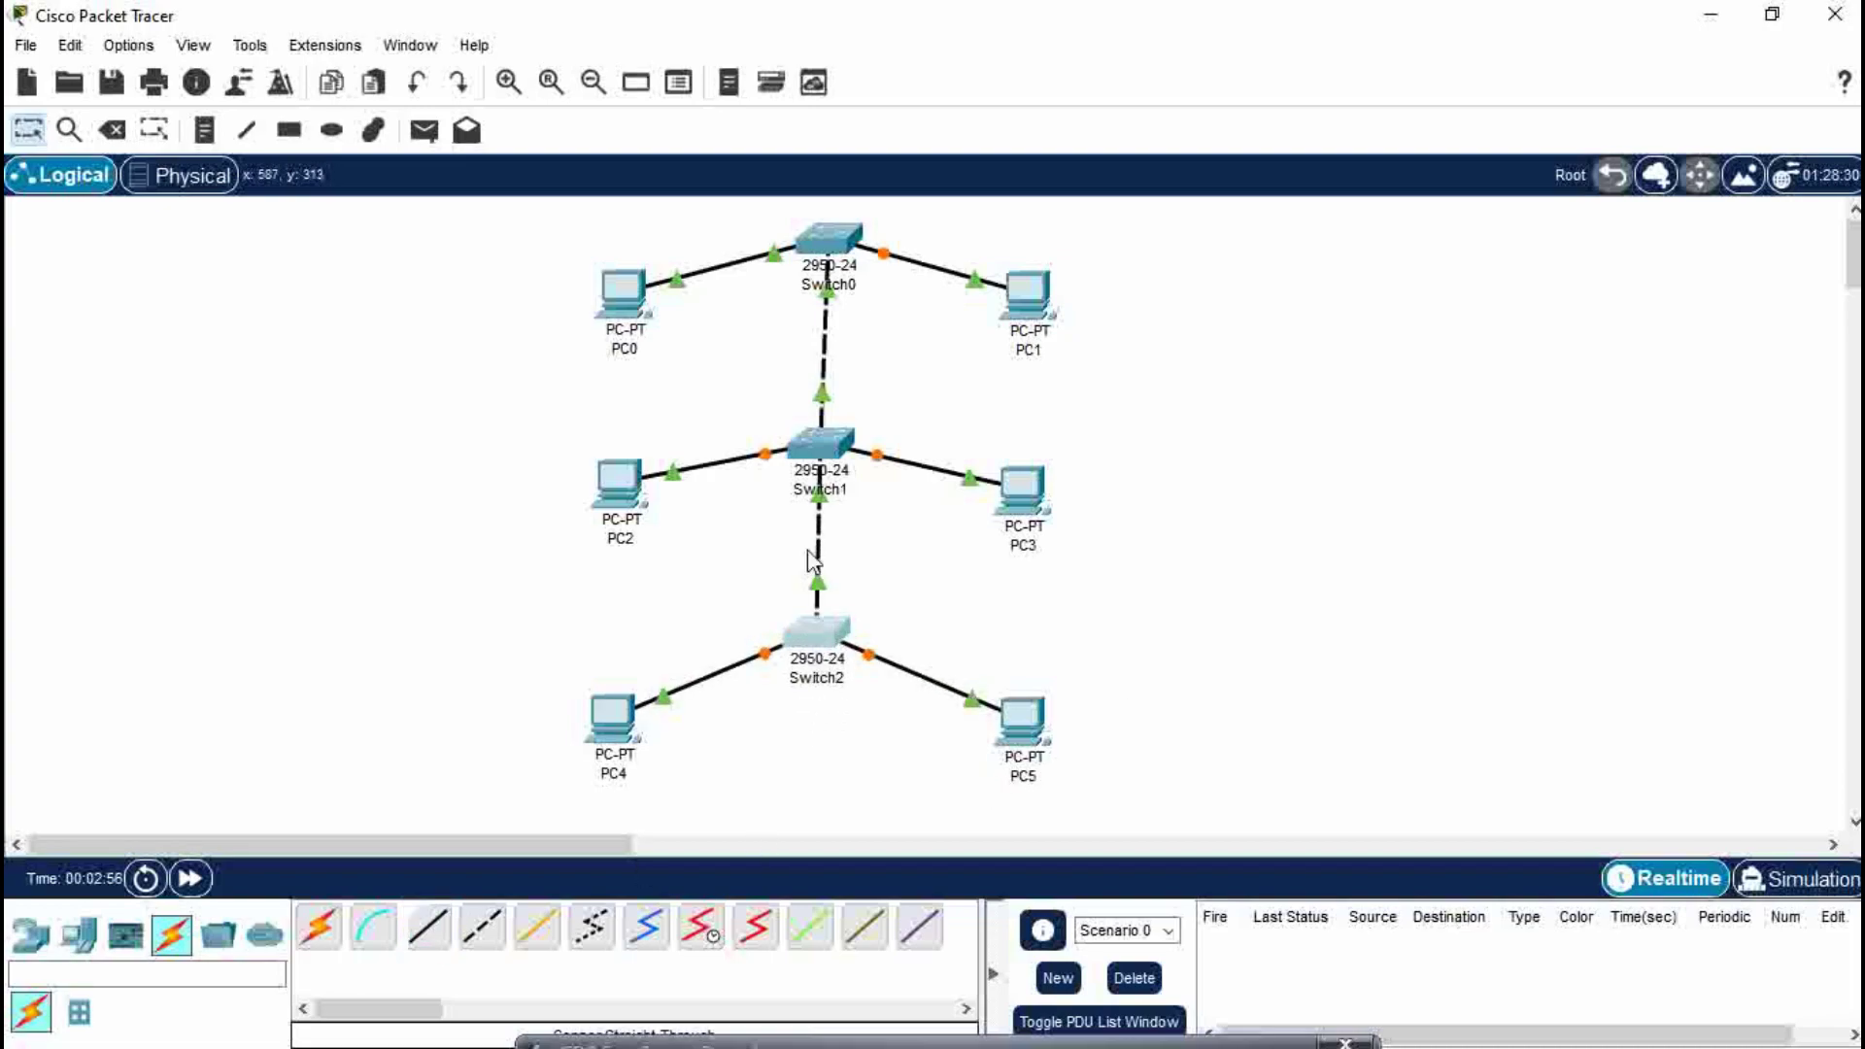
{"action": "left_click_drag", "start_coordinate": [816, 442], "coordinate": [814, 408]}
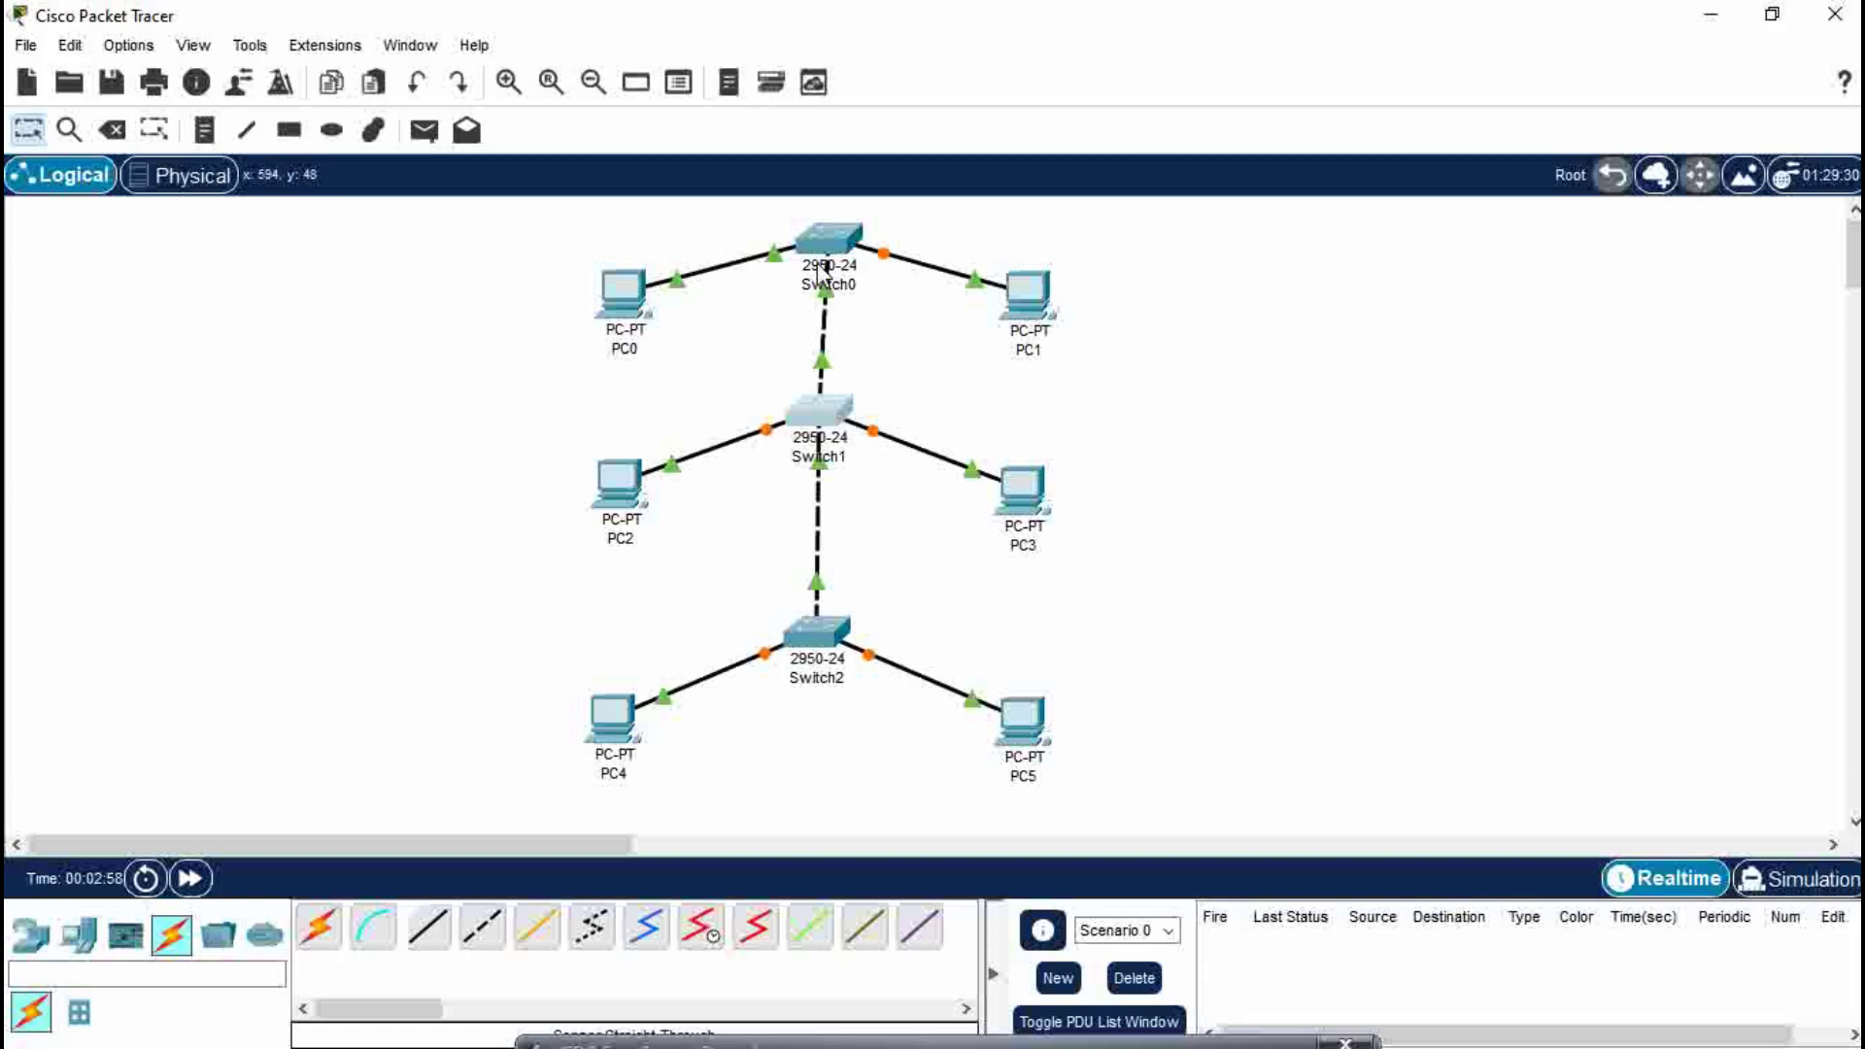
{"action": "left_click_drag", "start_coordinate": [816, 255], "coordinate": [808, 212]}
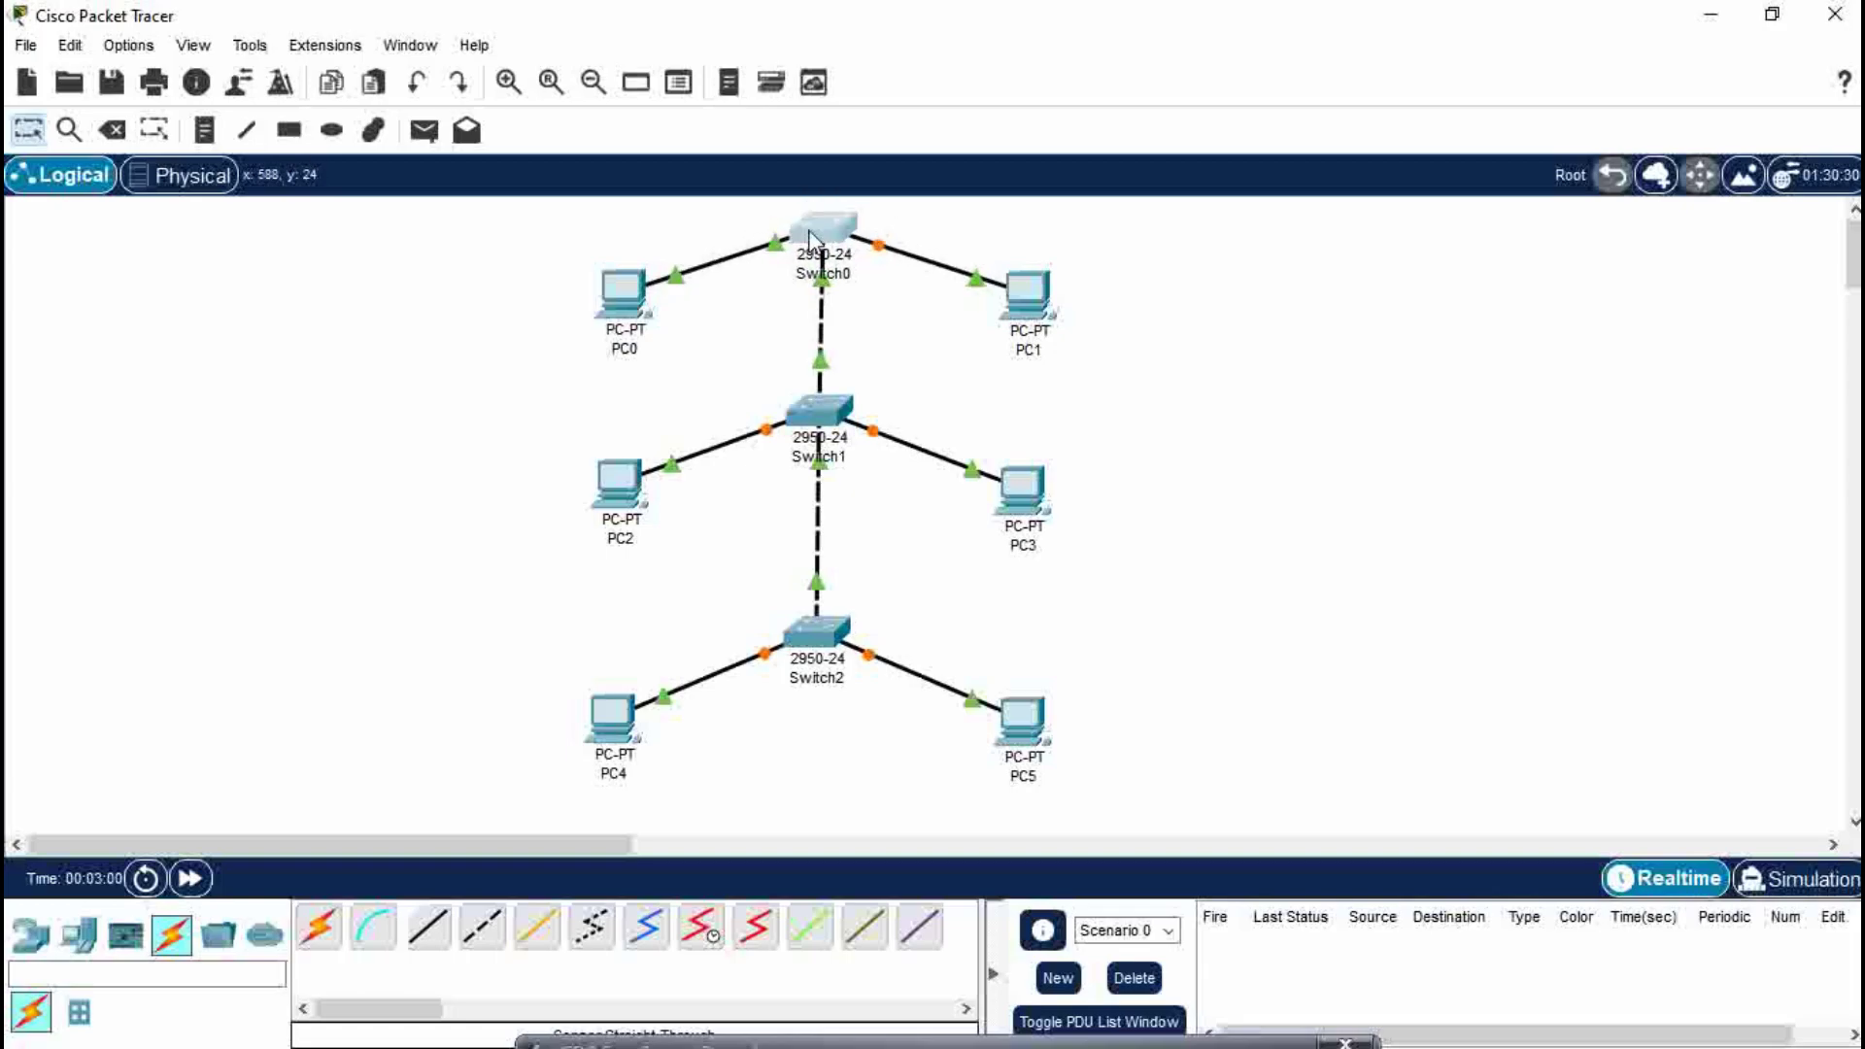
Give PC0 static IPv4 1.1.1.1 with subnet mask 255.0.0.0
{"action": "left_click", "coordinate": [631, 312]}
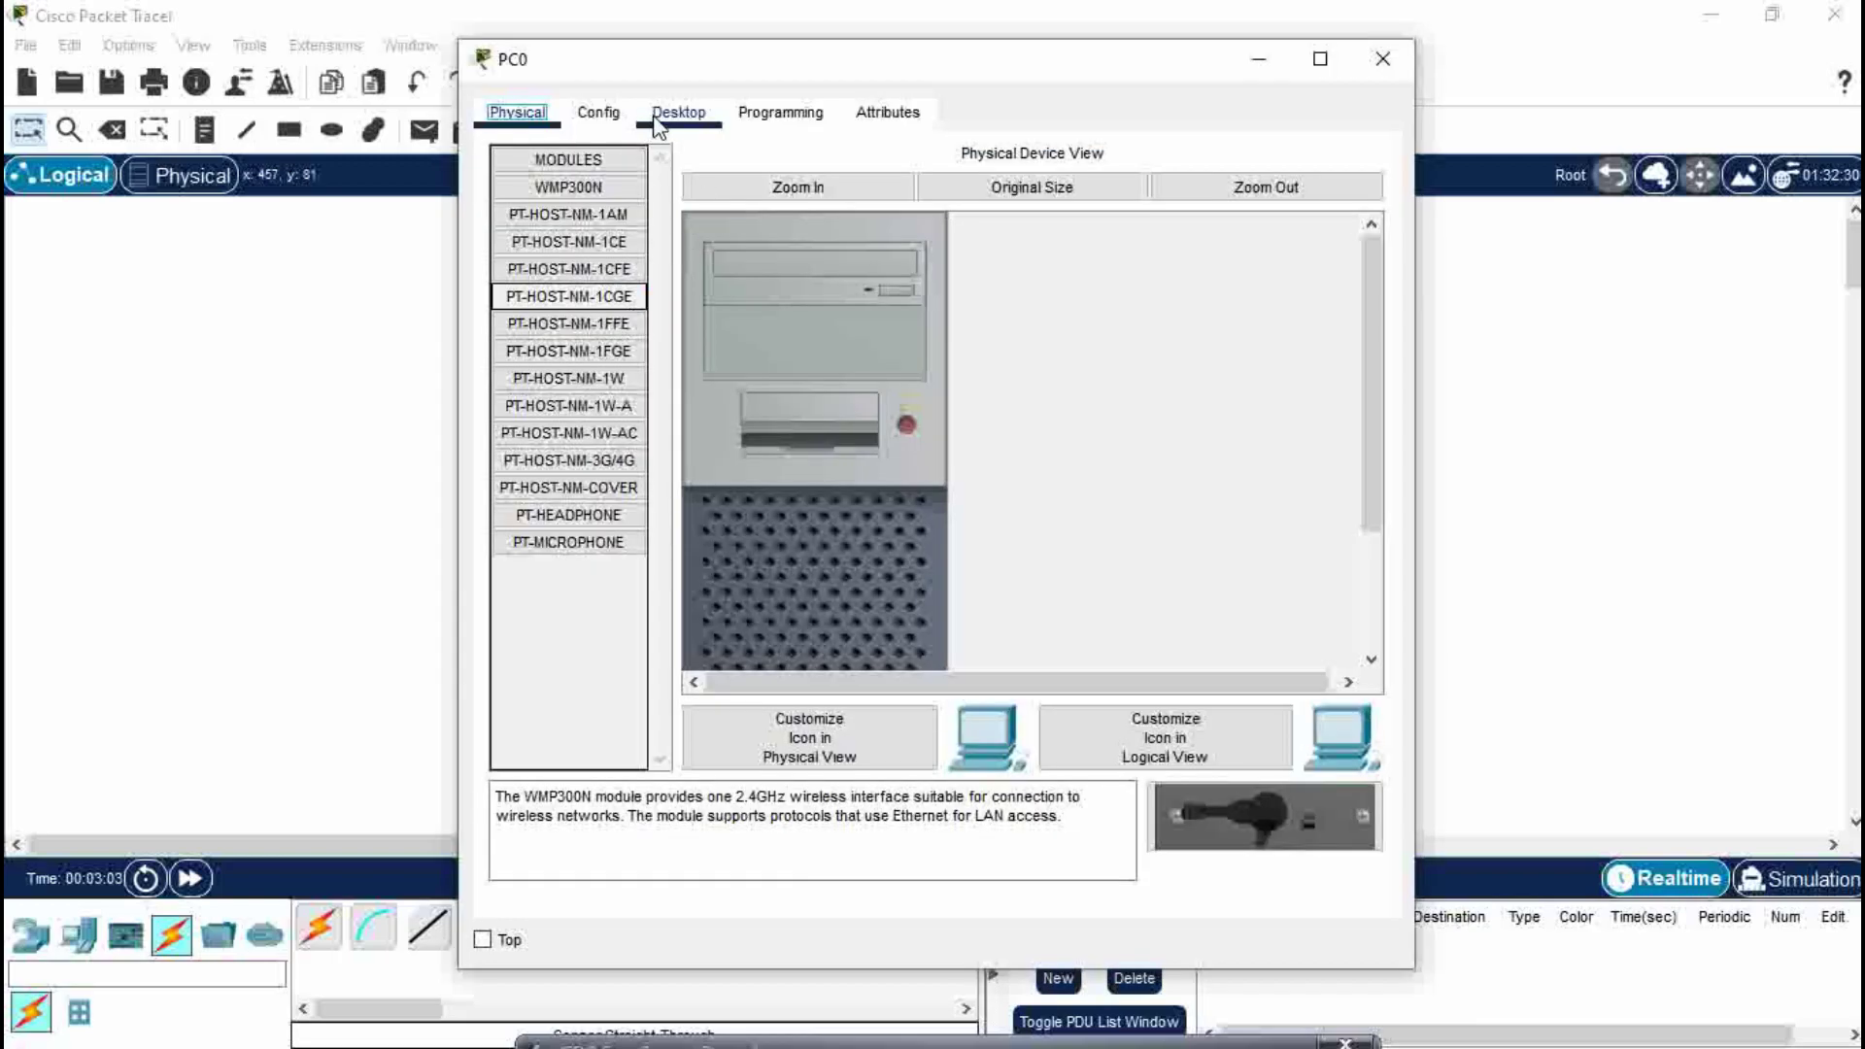
{"action": "left_click", "coordinate": [658, 115]}
{"action": "left_click", "coordinate": [581, 191]}
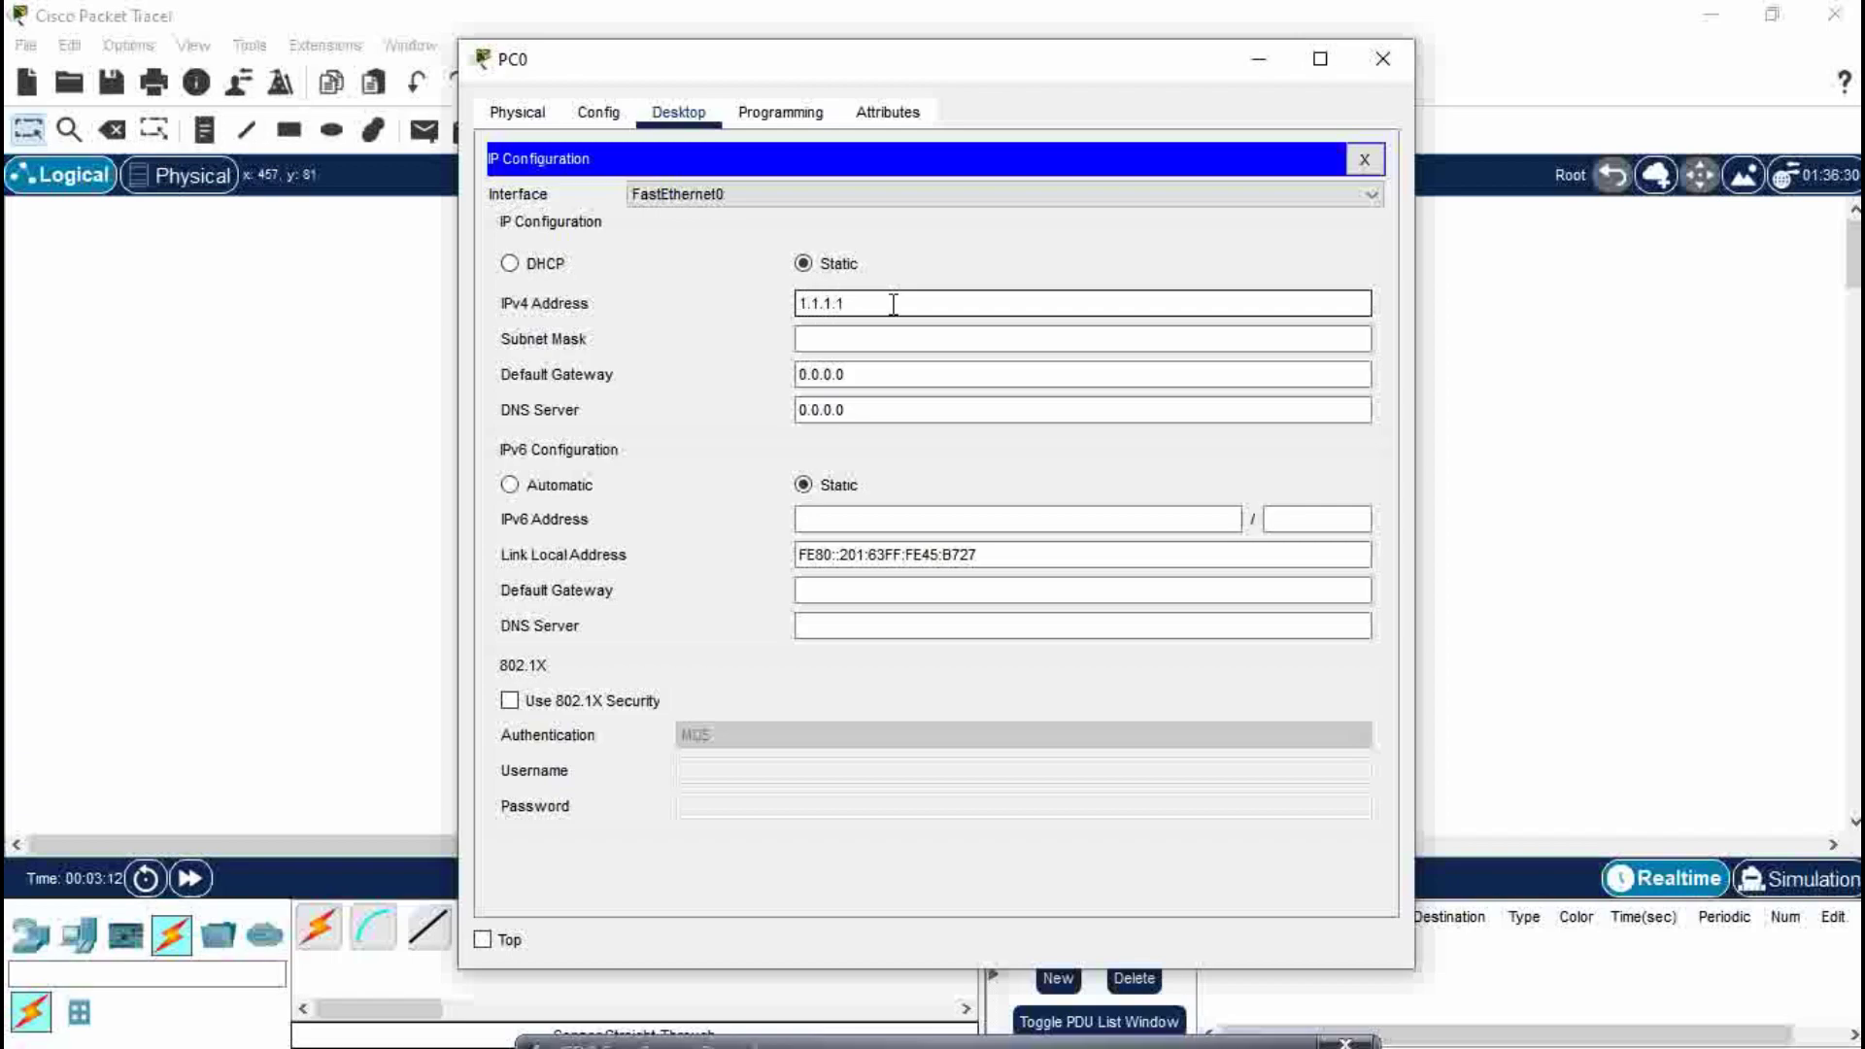
{"action": "key", "text": "ctrl+a"}
{"action": "left_click", "coordinate": [855, 337]}
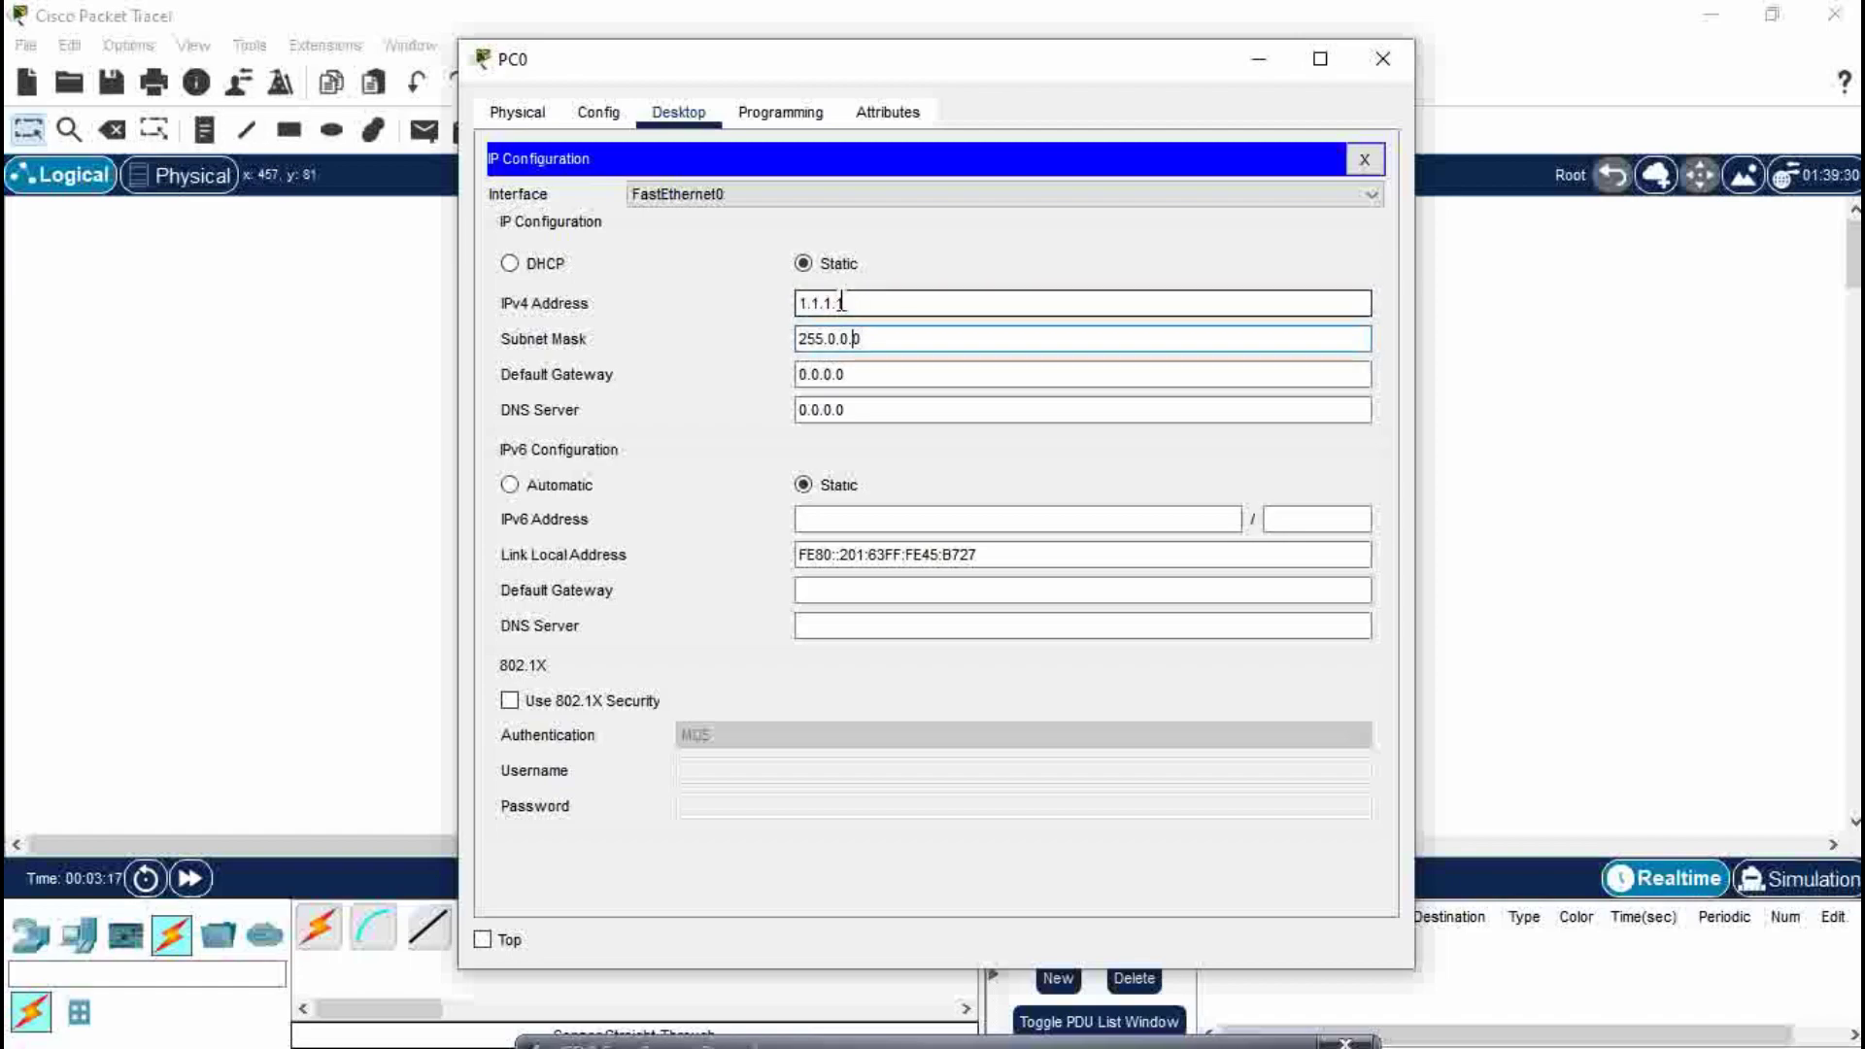
{"action": "left_click", "coordinate": [1380, 57]}
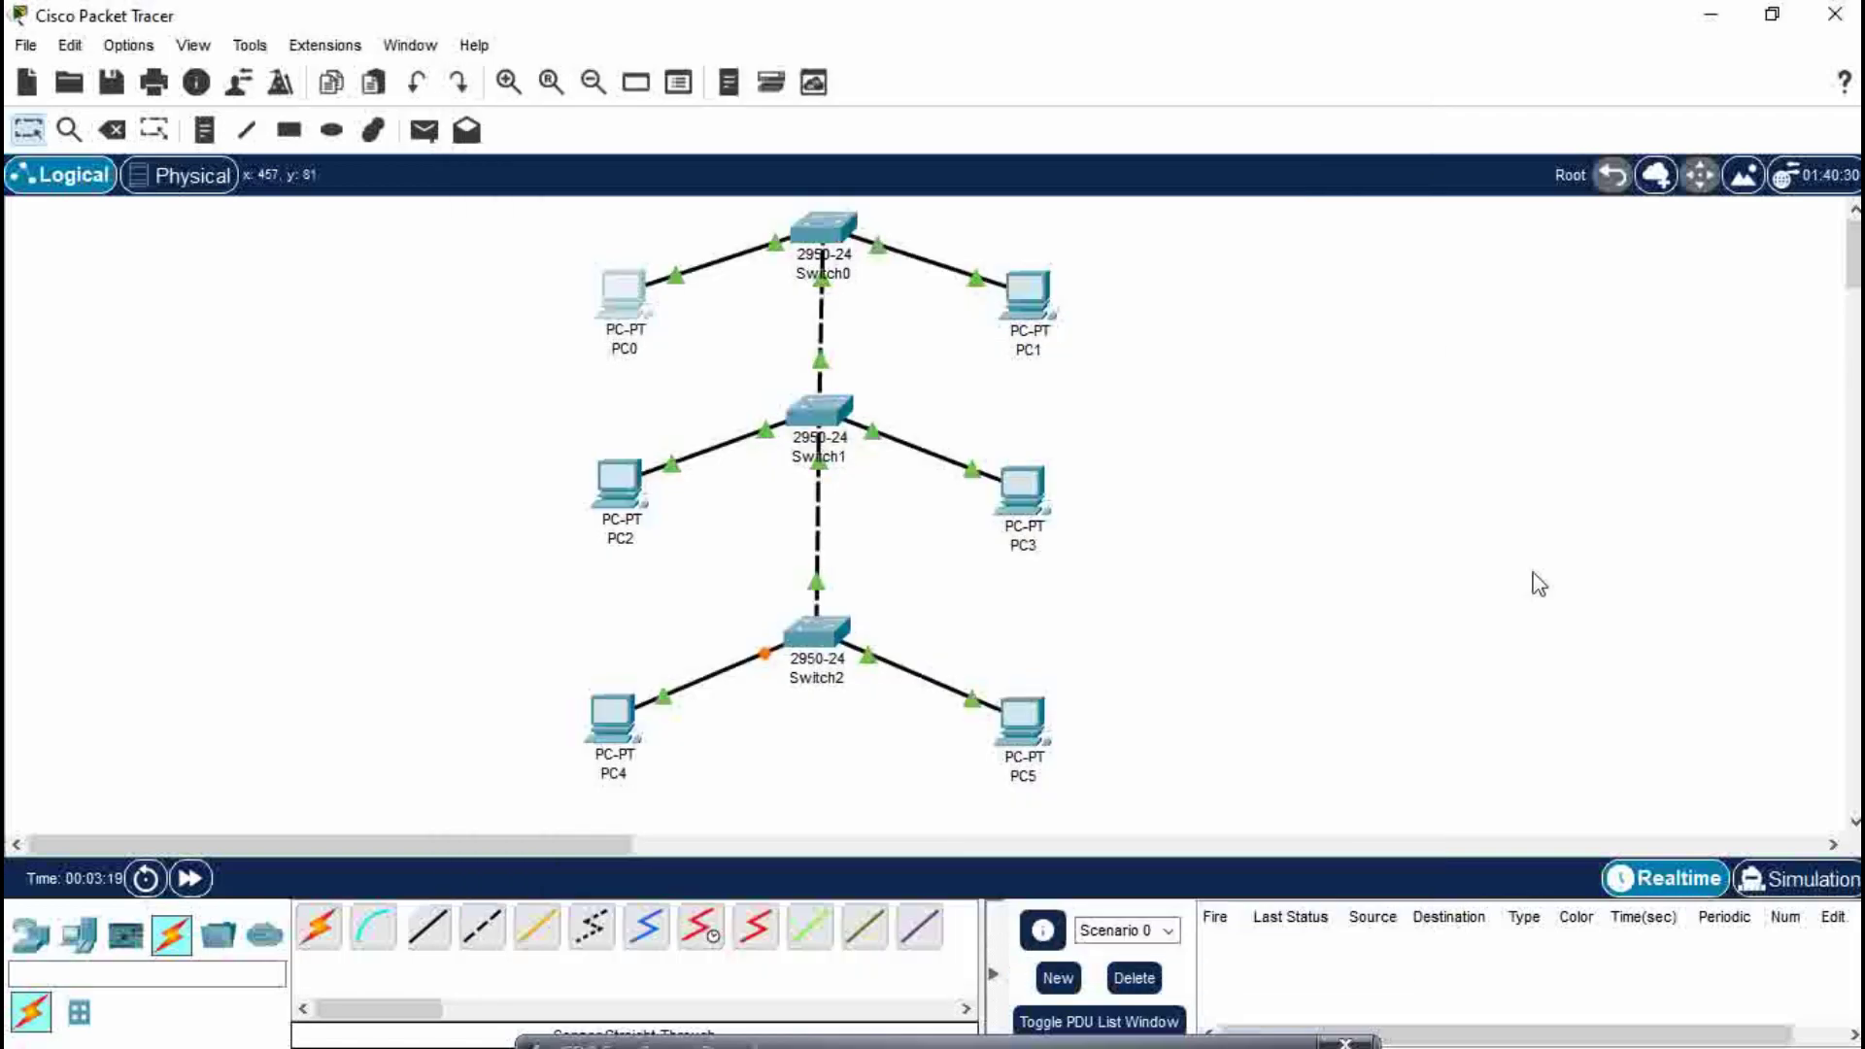
Give PC1 static IPv4 1.1.1.2 with subnet mask 255.0.0.0
{"action": "double_click", "coordinate": [1039, 288]}
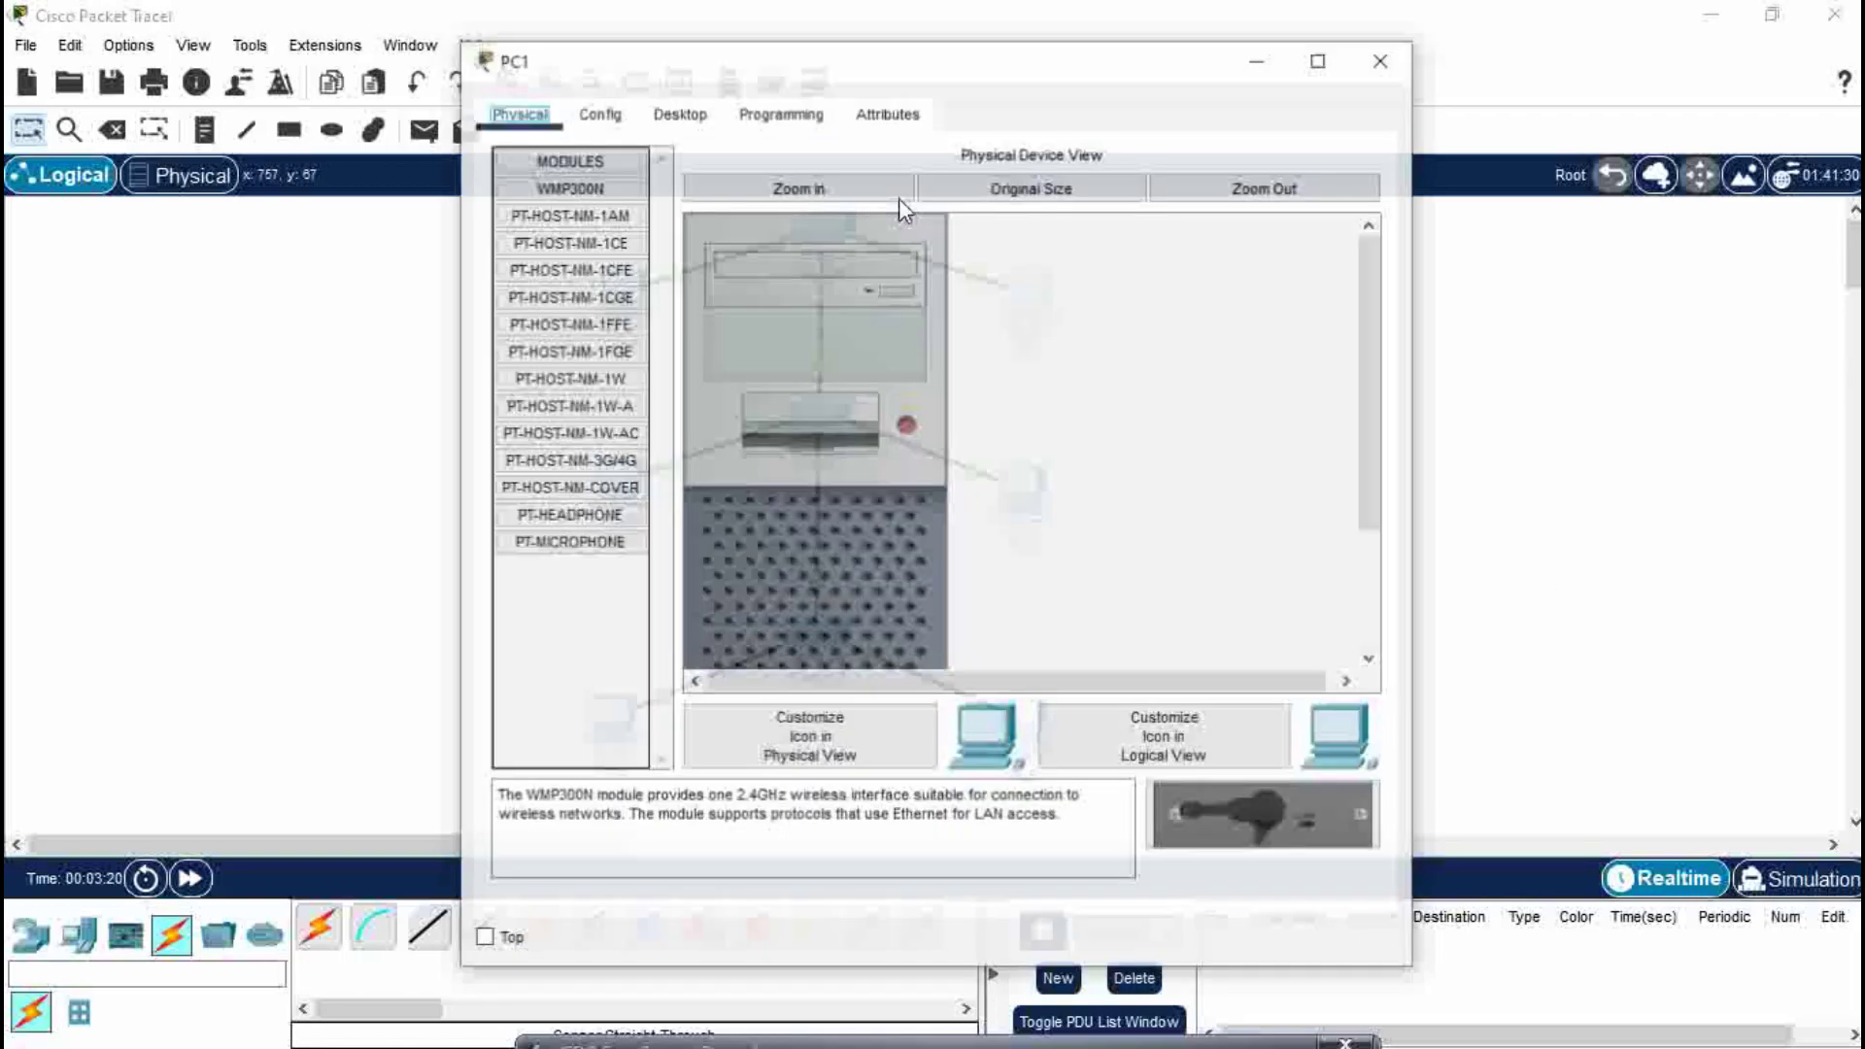
{"action": "left_click", "coordinate": [648, 113]}
{"action": "left_click", "coordinate": [575, 196]}
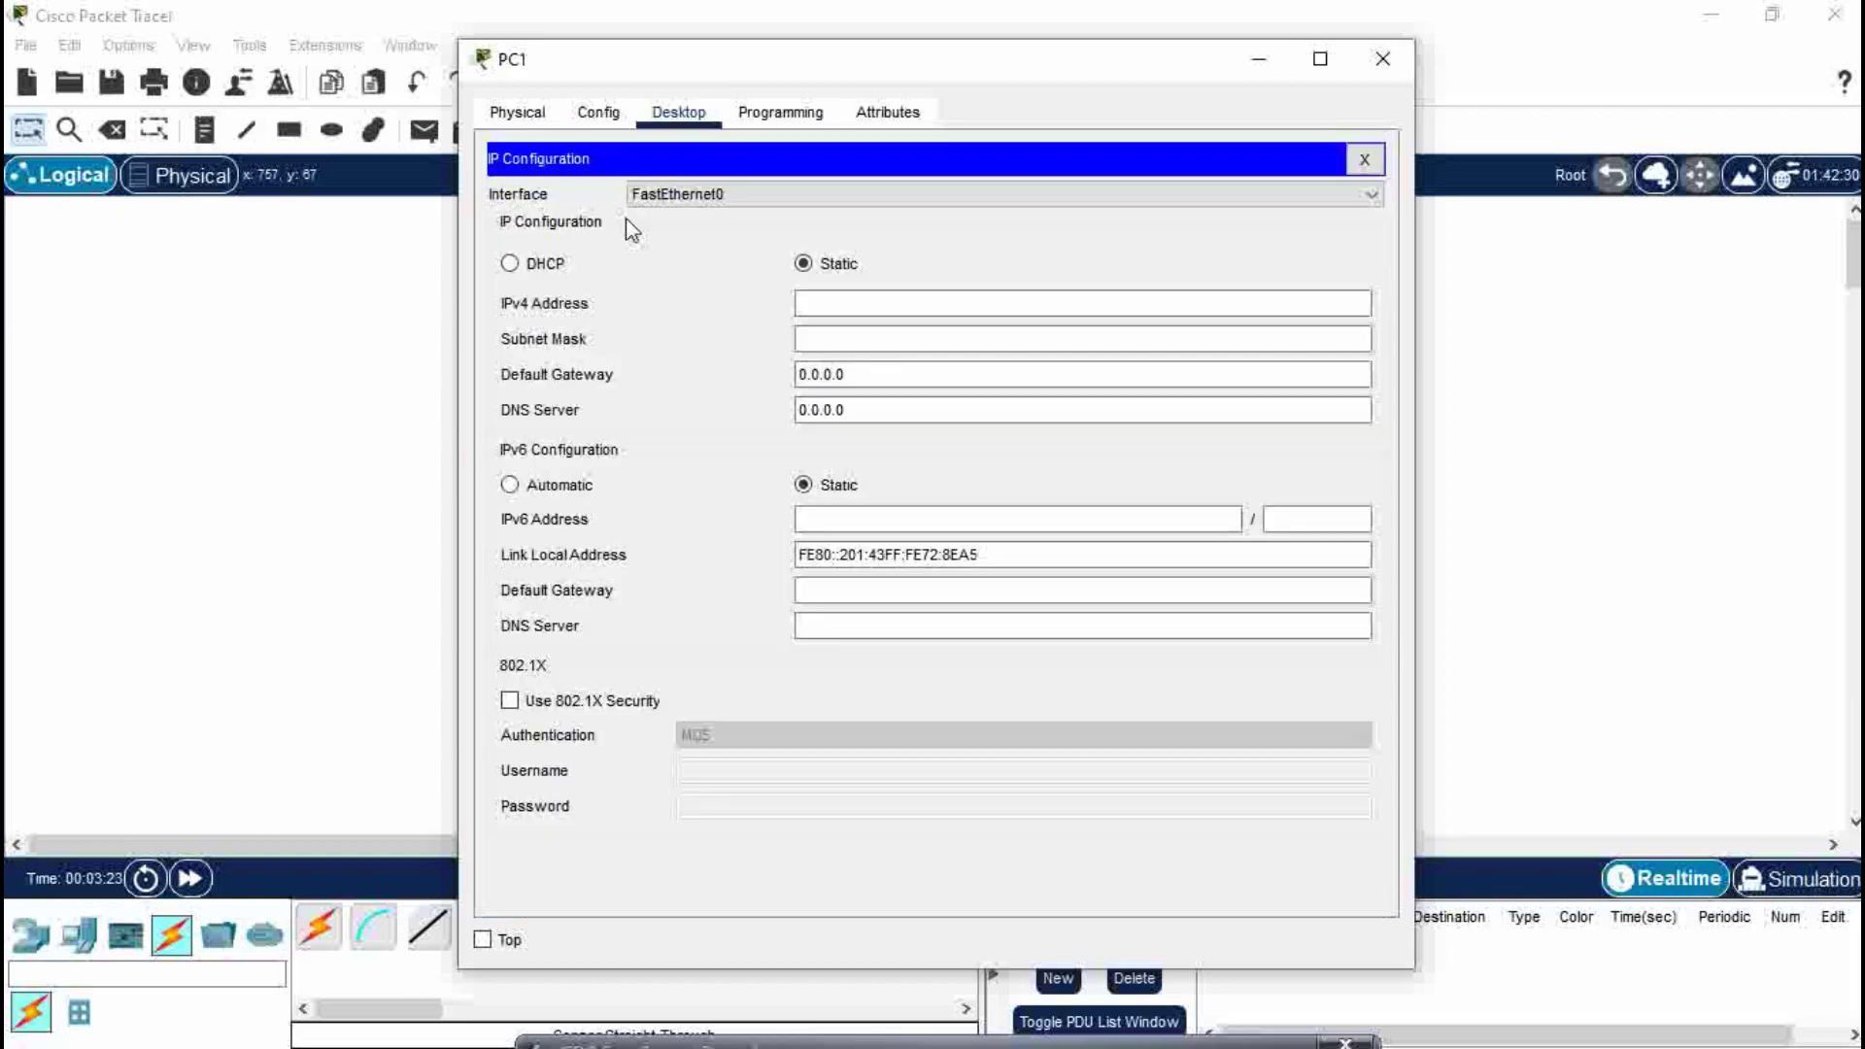
{"action": "left_click", "coordinate": [826, 307]}
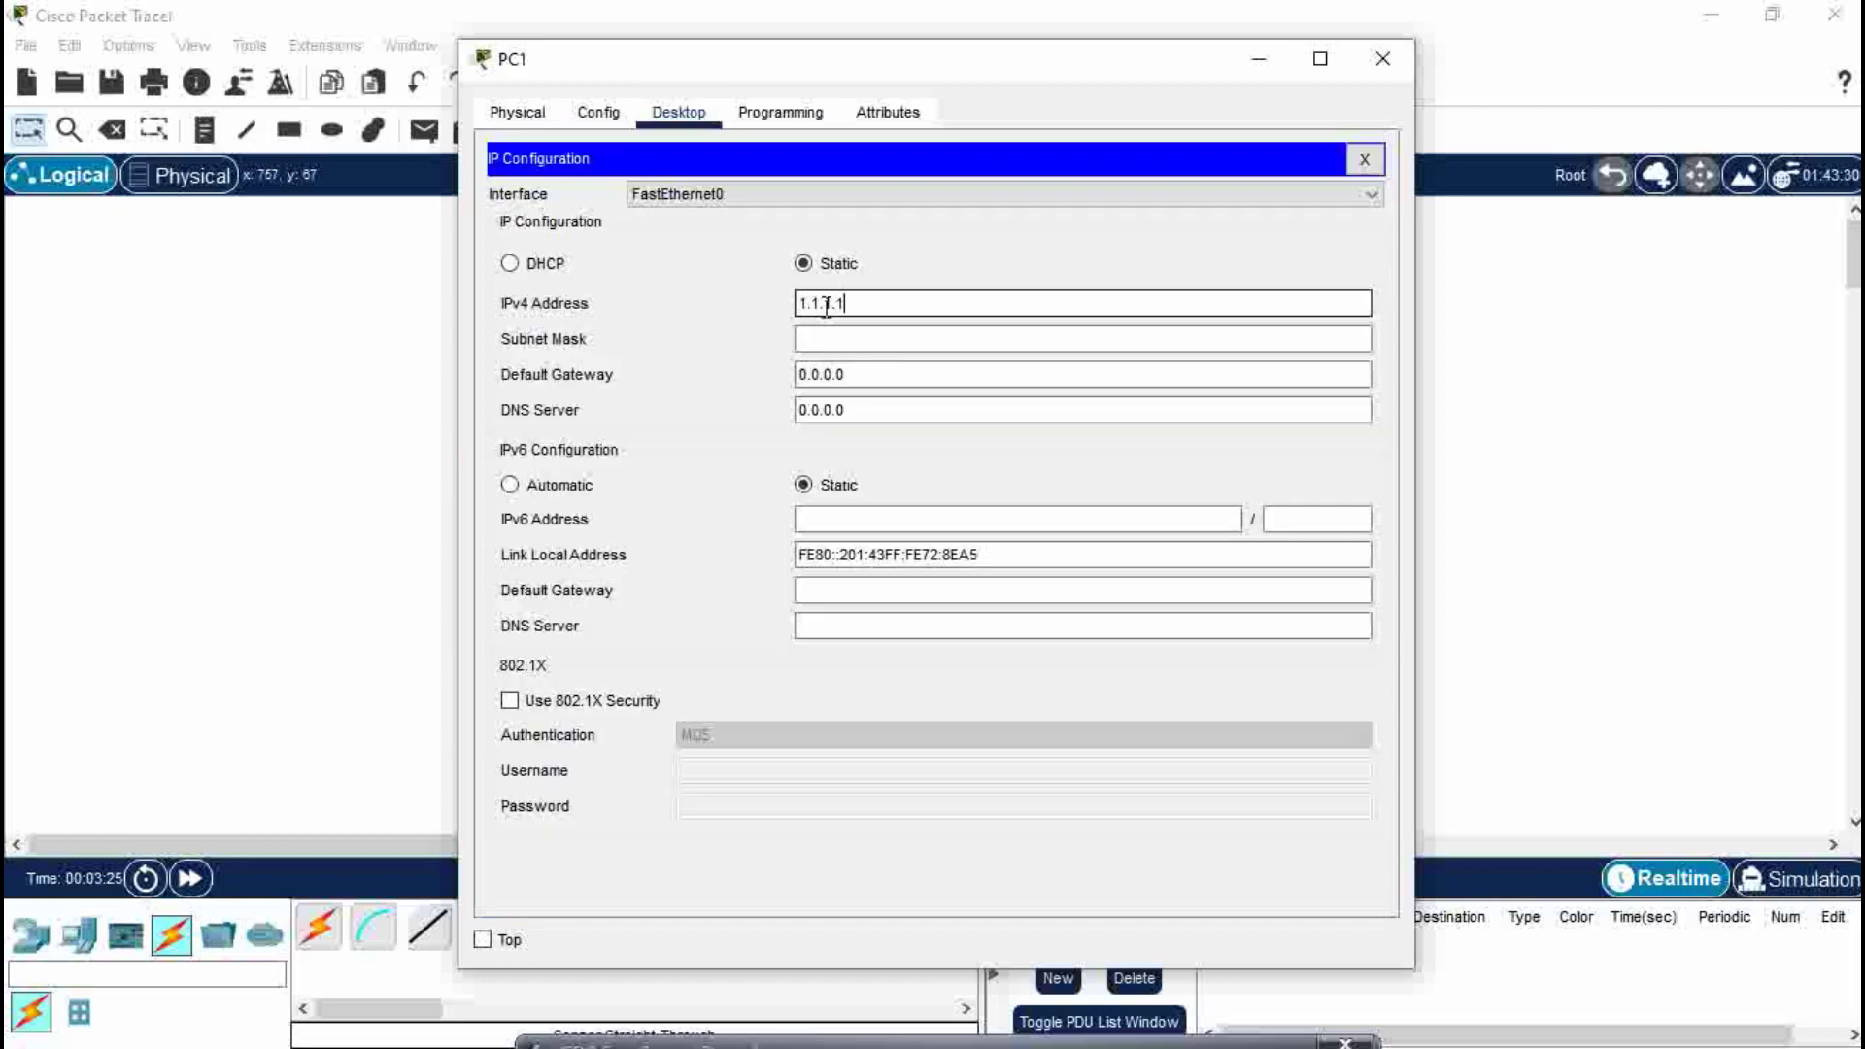
{"action": "key", "text": "Tab"}
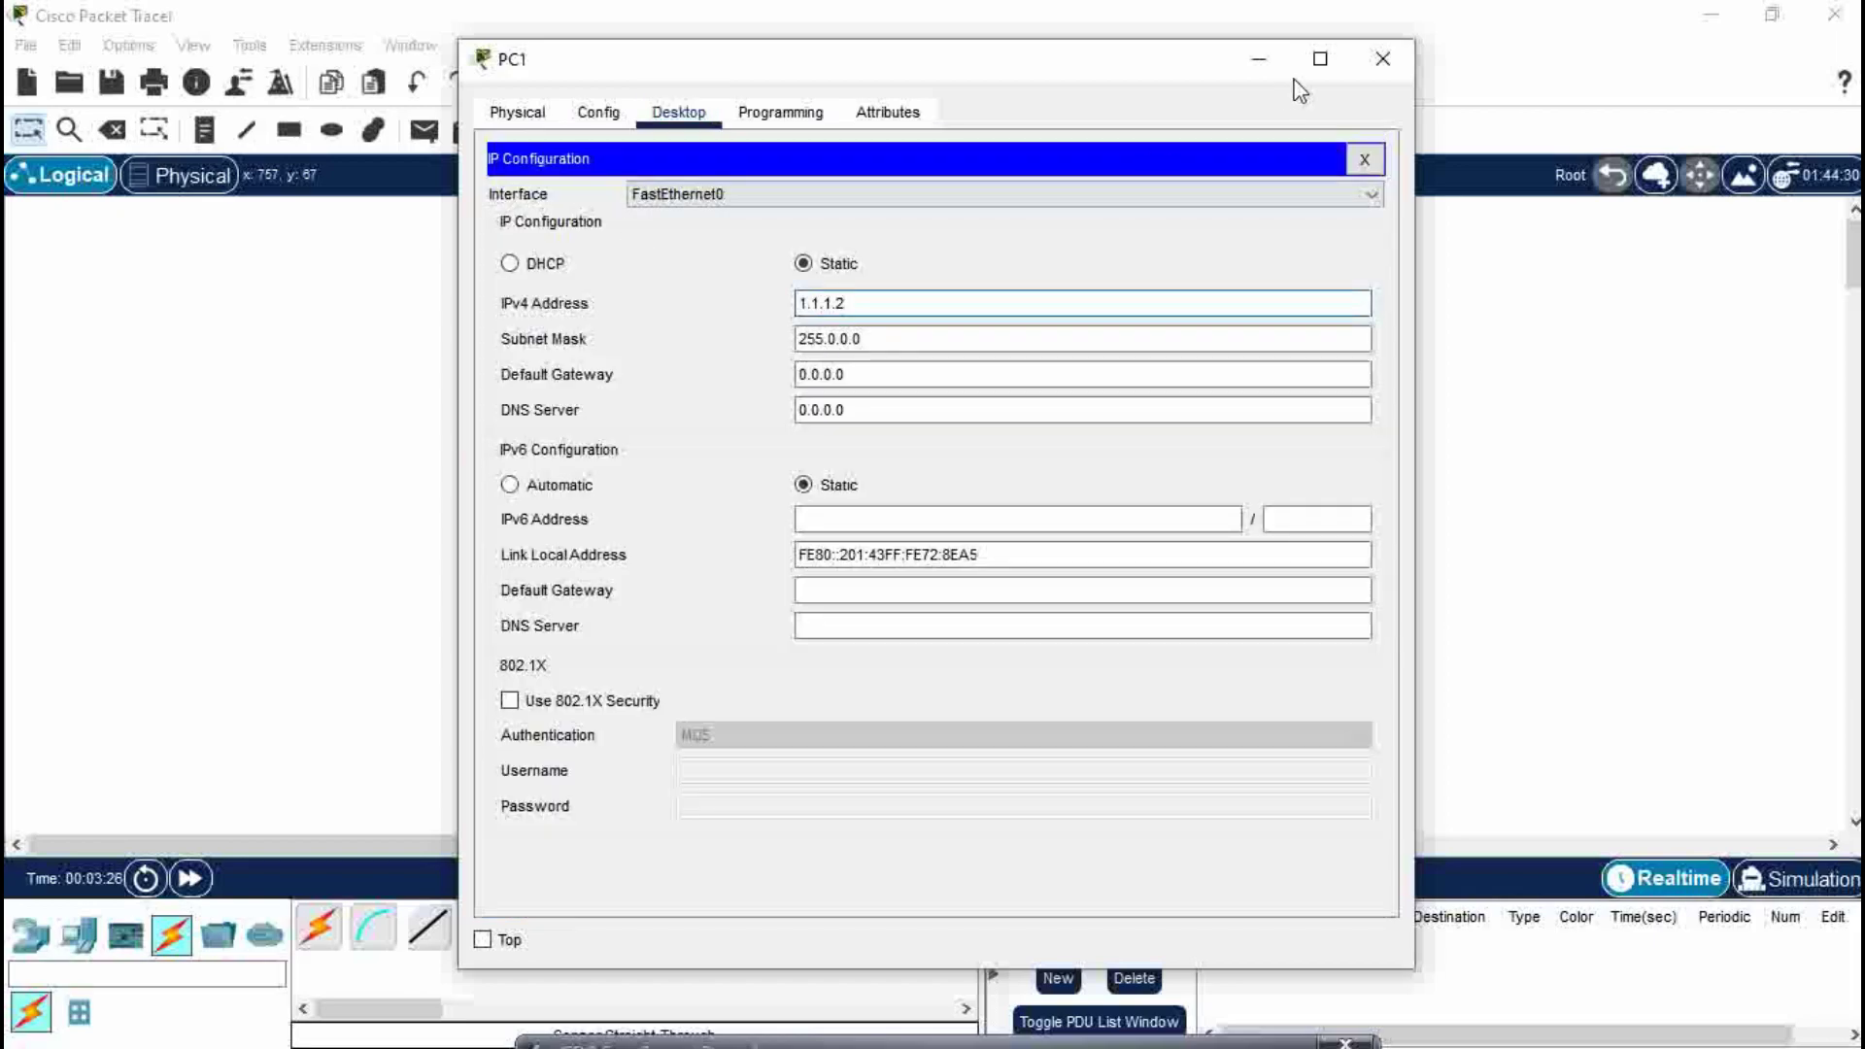
{"action": "left_click", "coordinate": [1383, 58]}
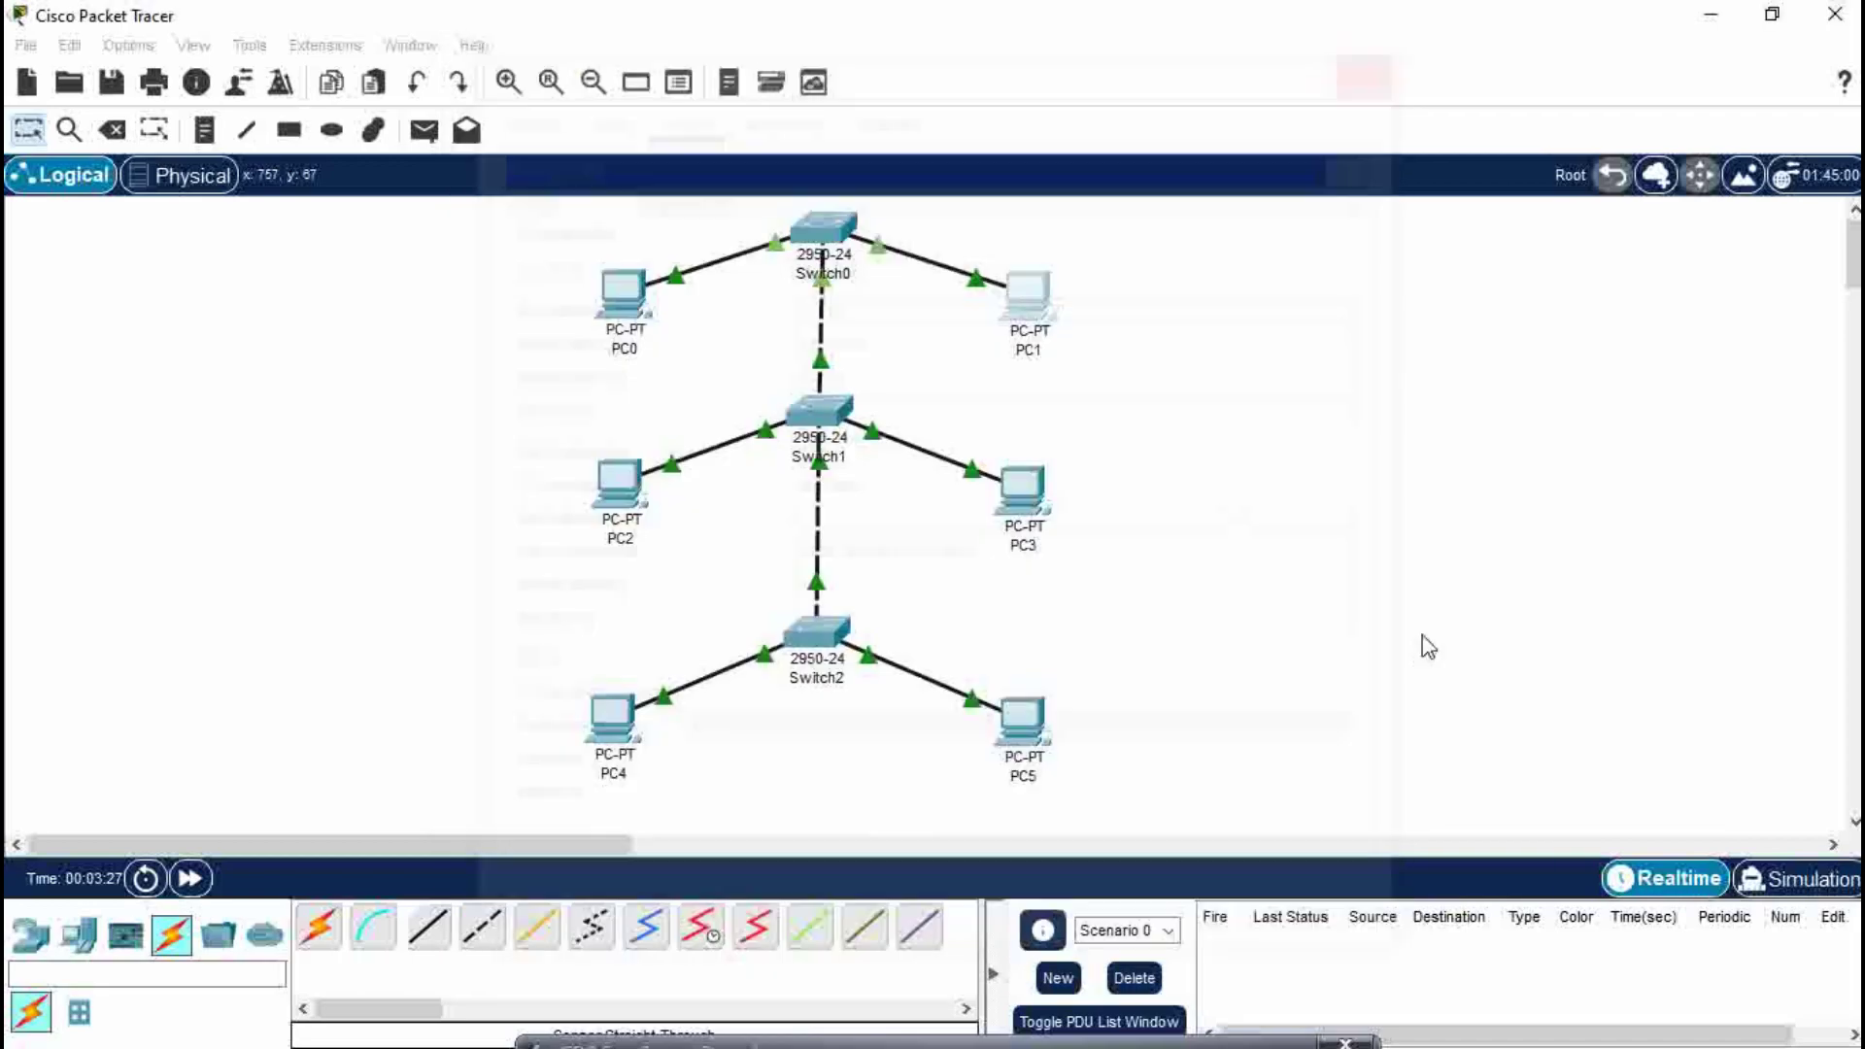
Give PC2 static IPv4 1.1.1.3 with subnet mask 255.0.0.0
{"action": "left_click", "coordinate": [629, 485]}
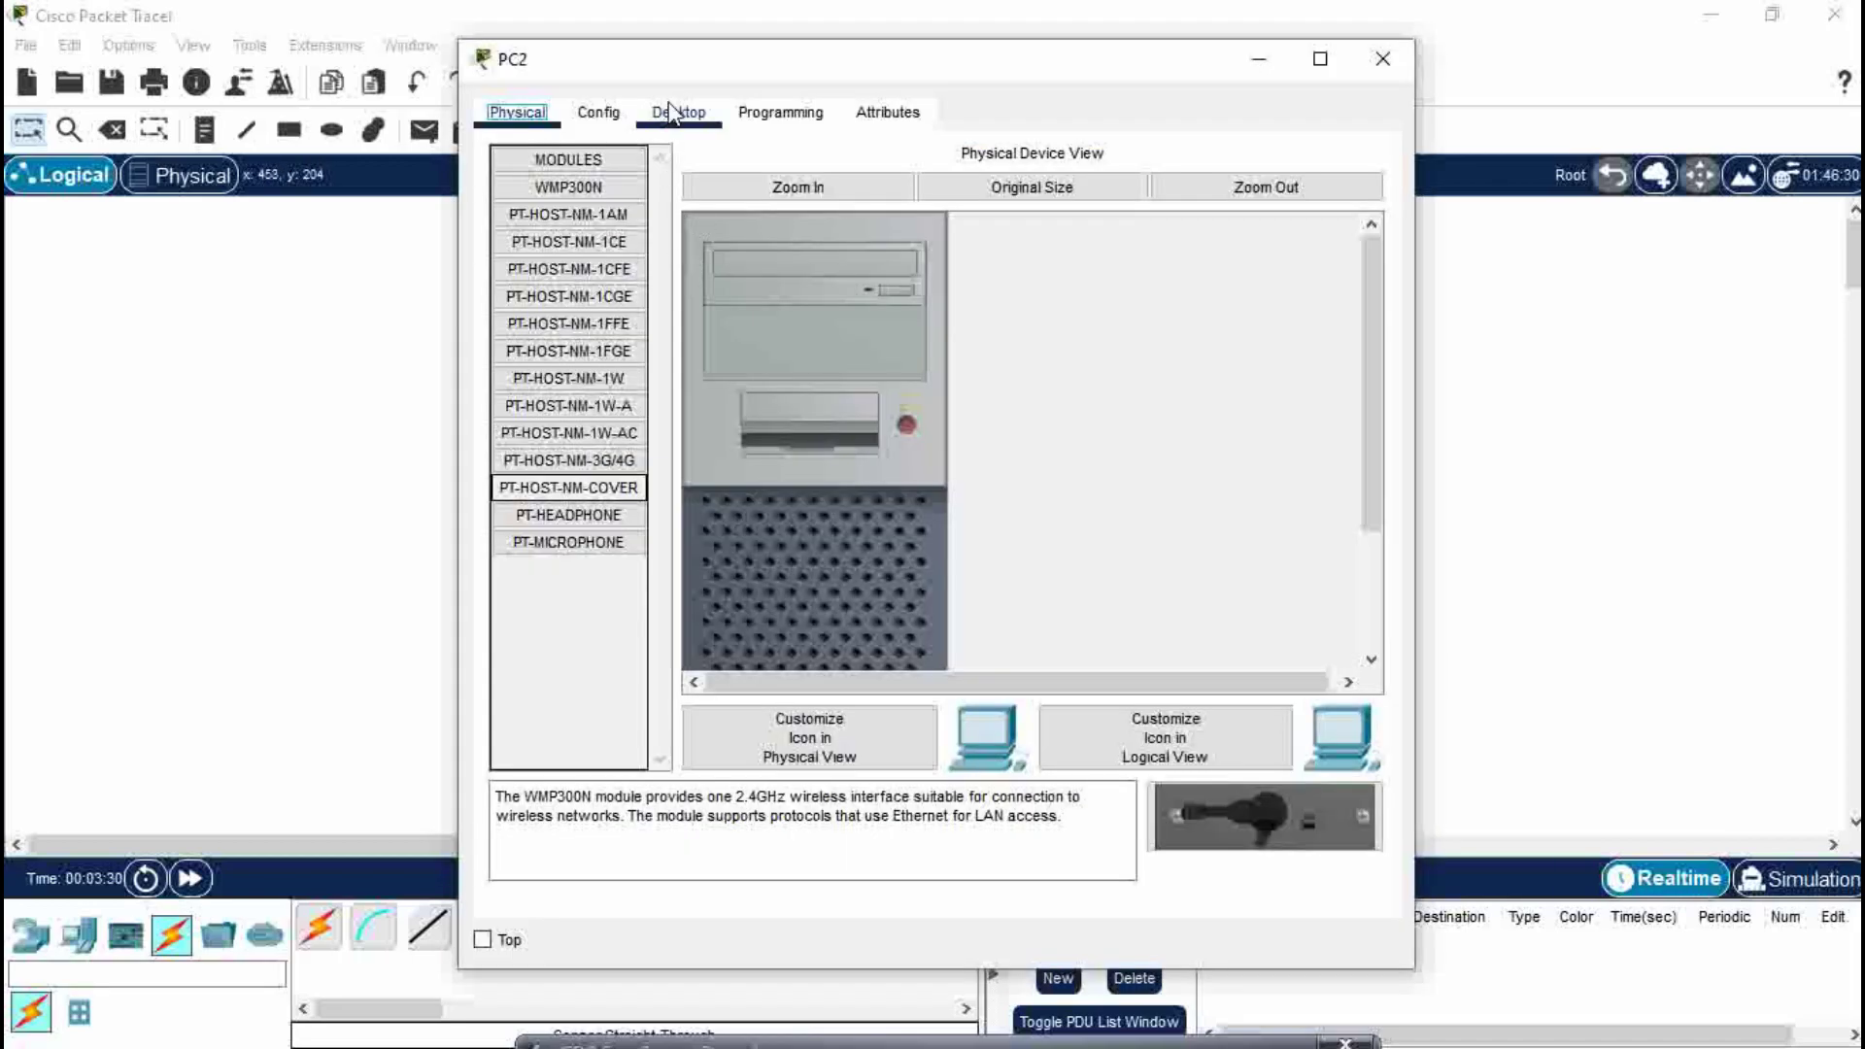
{"action": "left_click", "coordinate": [678, 112]}
{"action": "left_click", "coordinate": [581, 194]}
{"action": "left_click", "coordinate": [833, 307]}
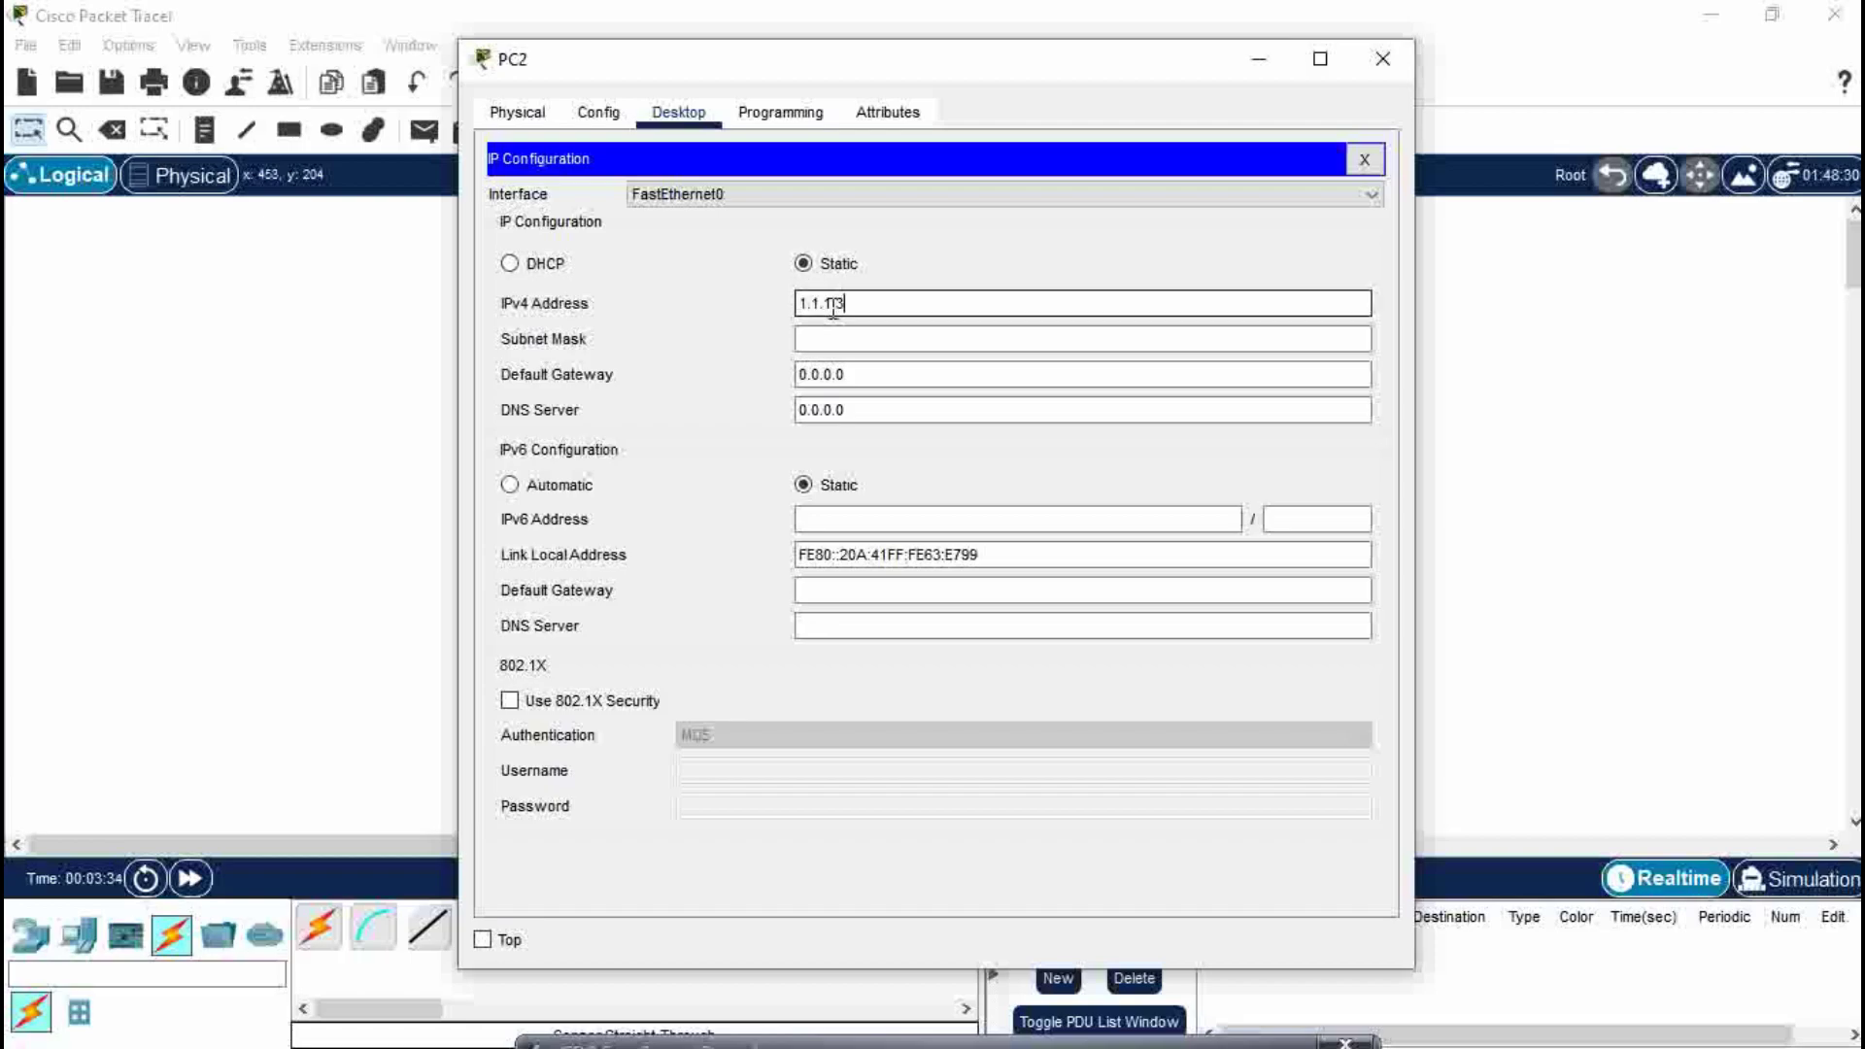
{"action": "key", "text": "Tab"}
{"action": "left_click", "coordinate": [1379, 60]}
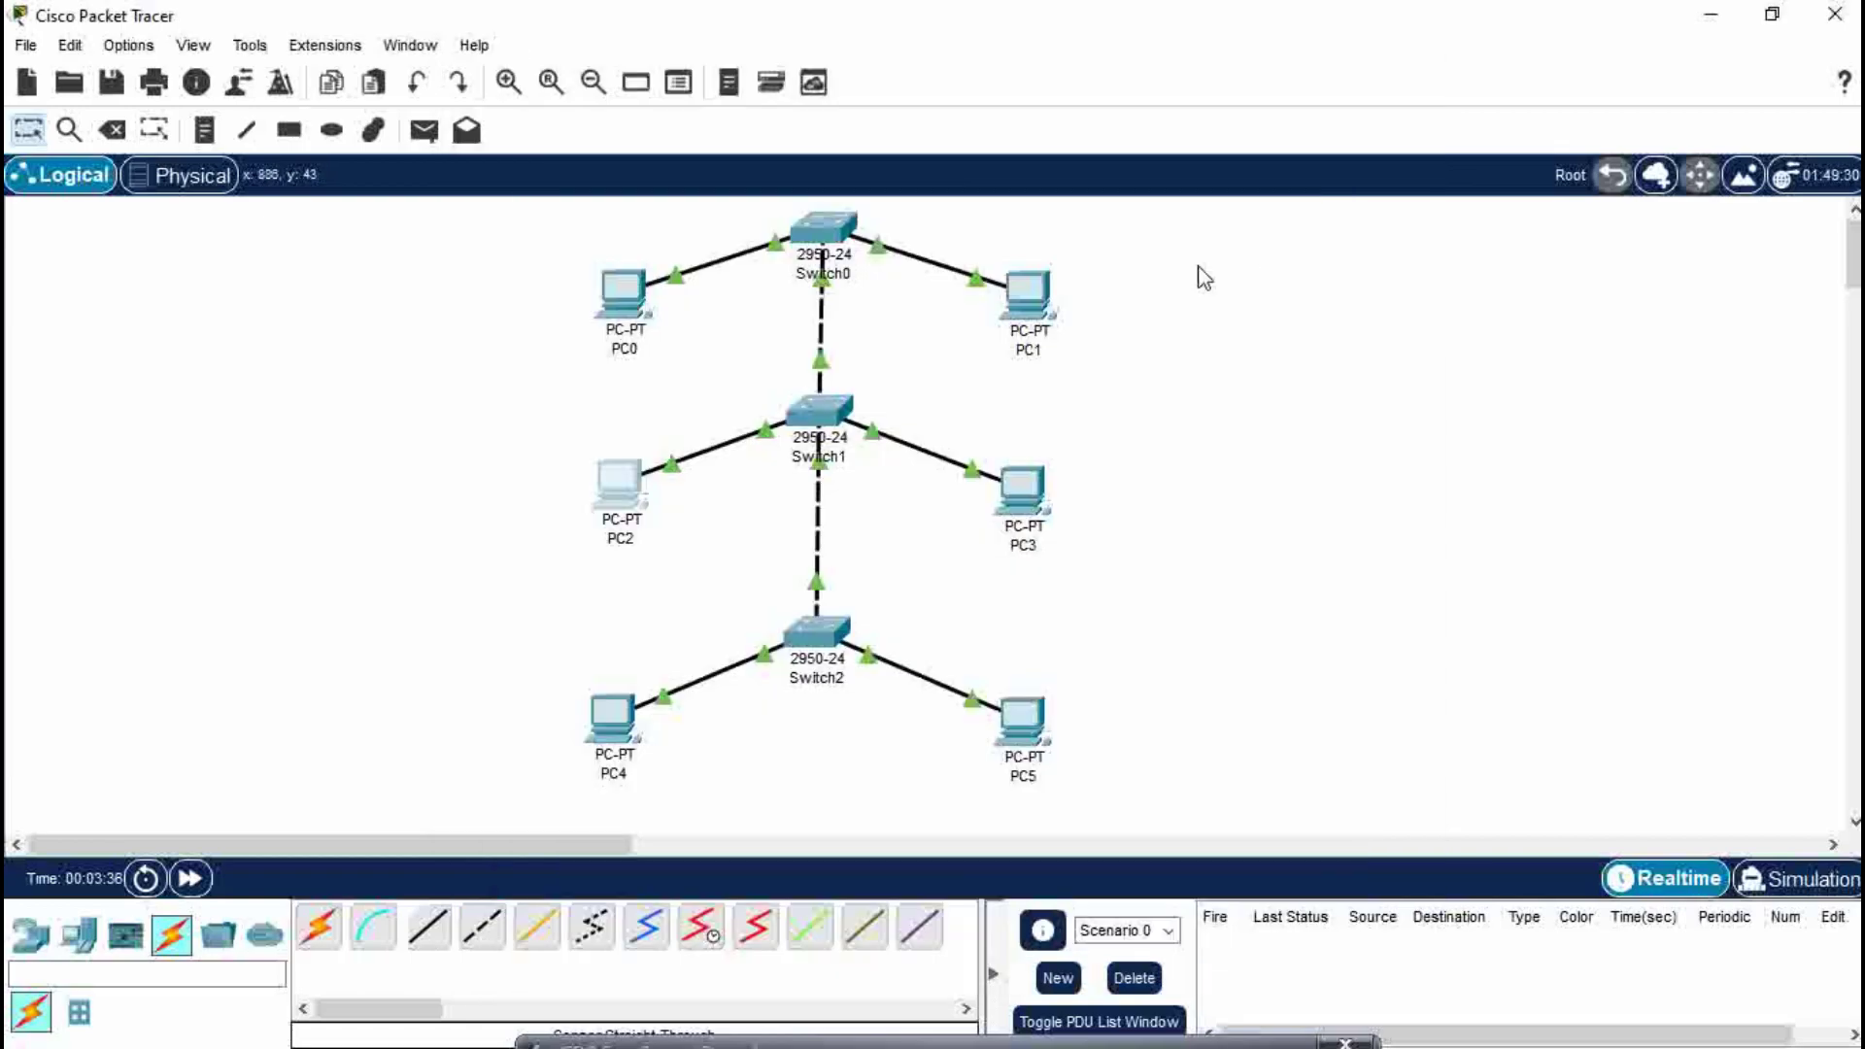
Give PC3 static IPv4 address 1.1.1.4 in IP Configuration
{"action": "left_click", "coordinate": [1019, 490]}
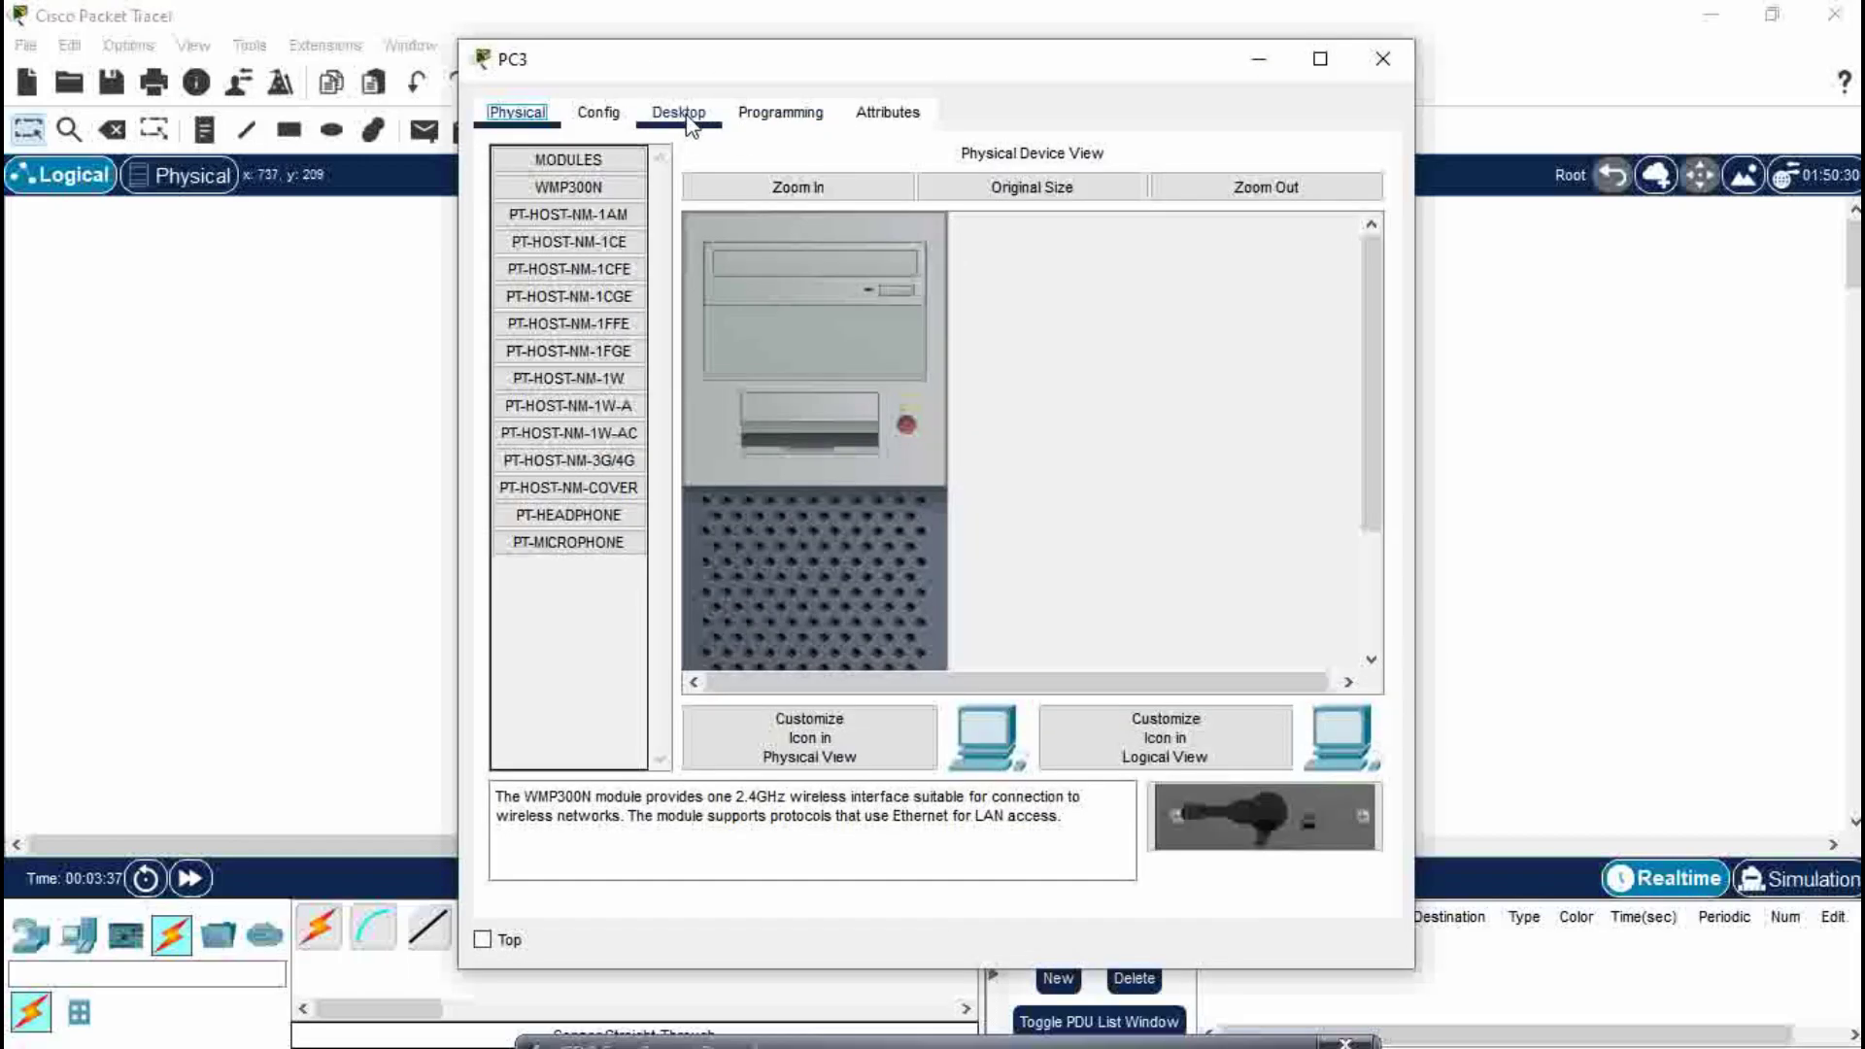
{"action": "left_click", "coordinate": [680, 113]}
{"action": "left_click", "coordinate": [633, 179]}
{"action": "left_click", "coordinate": [856, 299]}
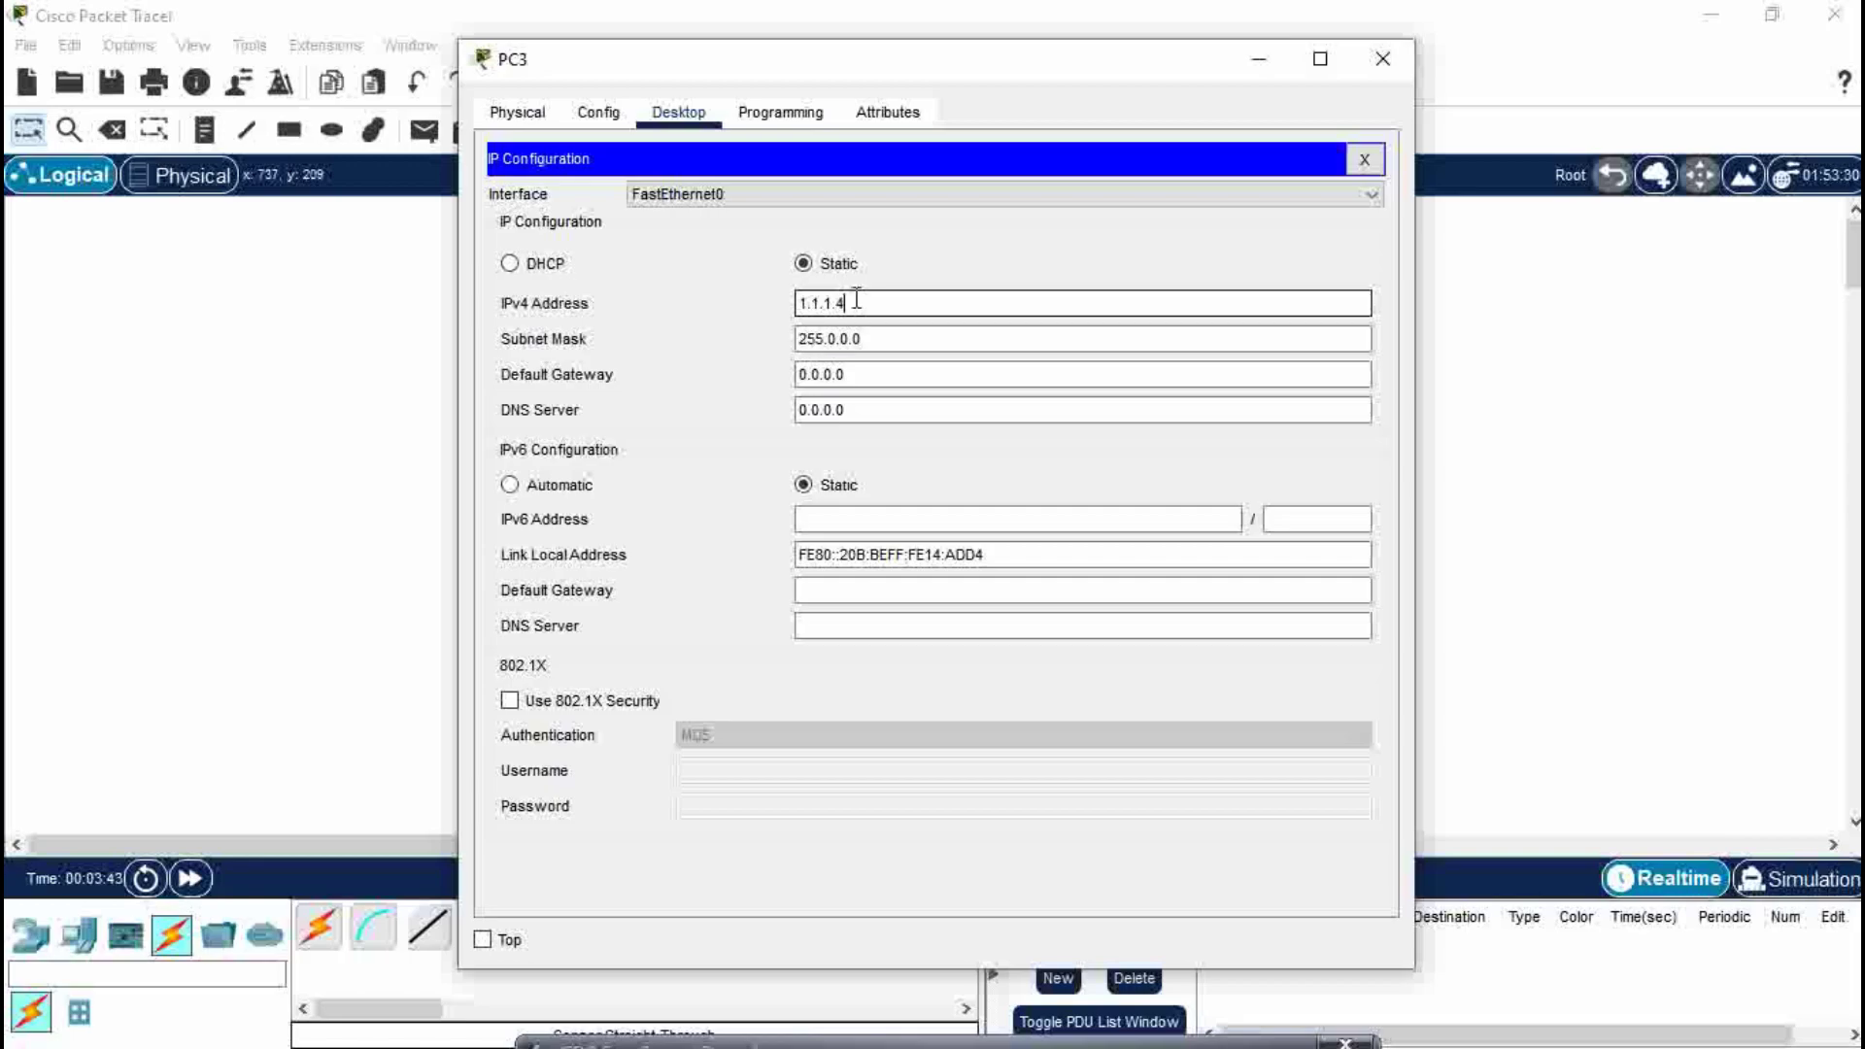
{"action": "left_click", "coordinate": [1377, 60]}
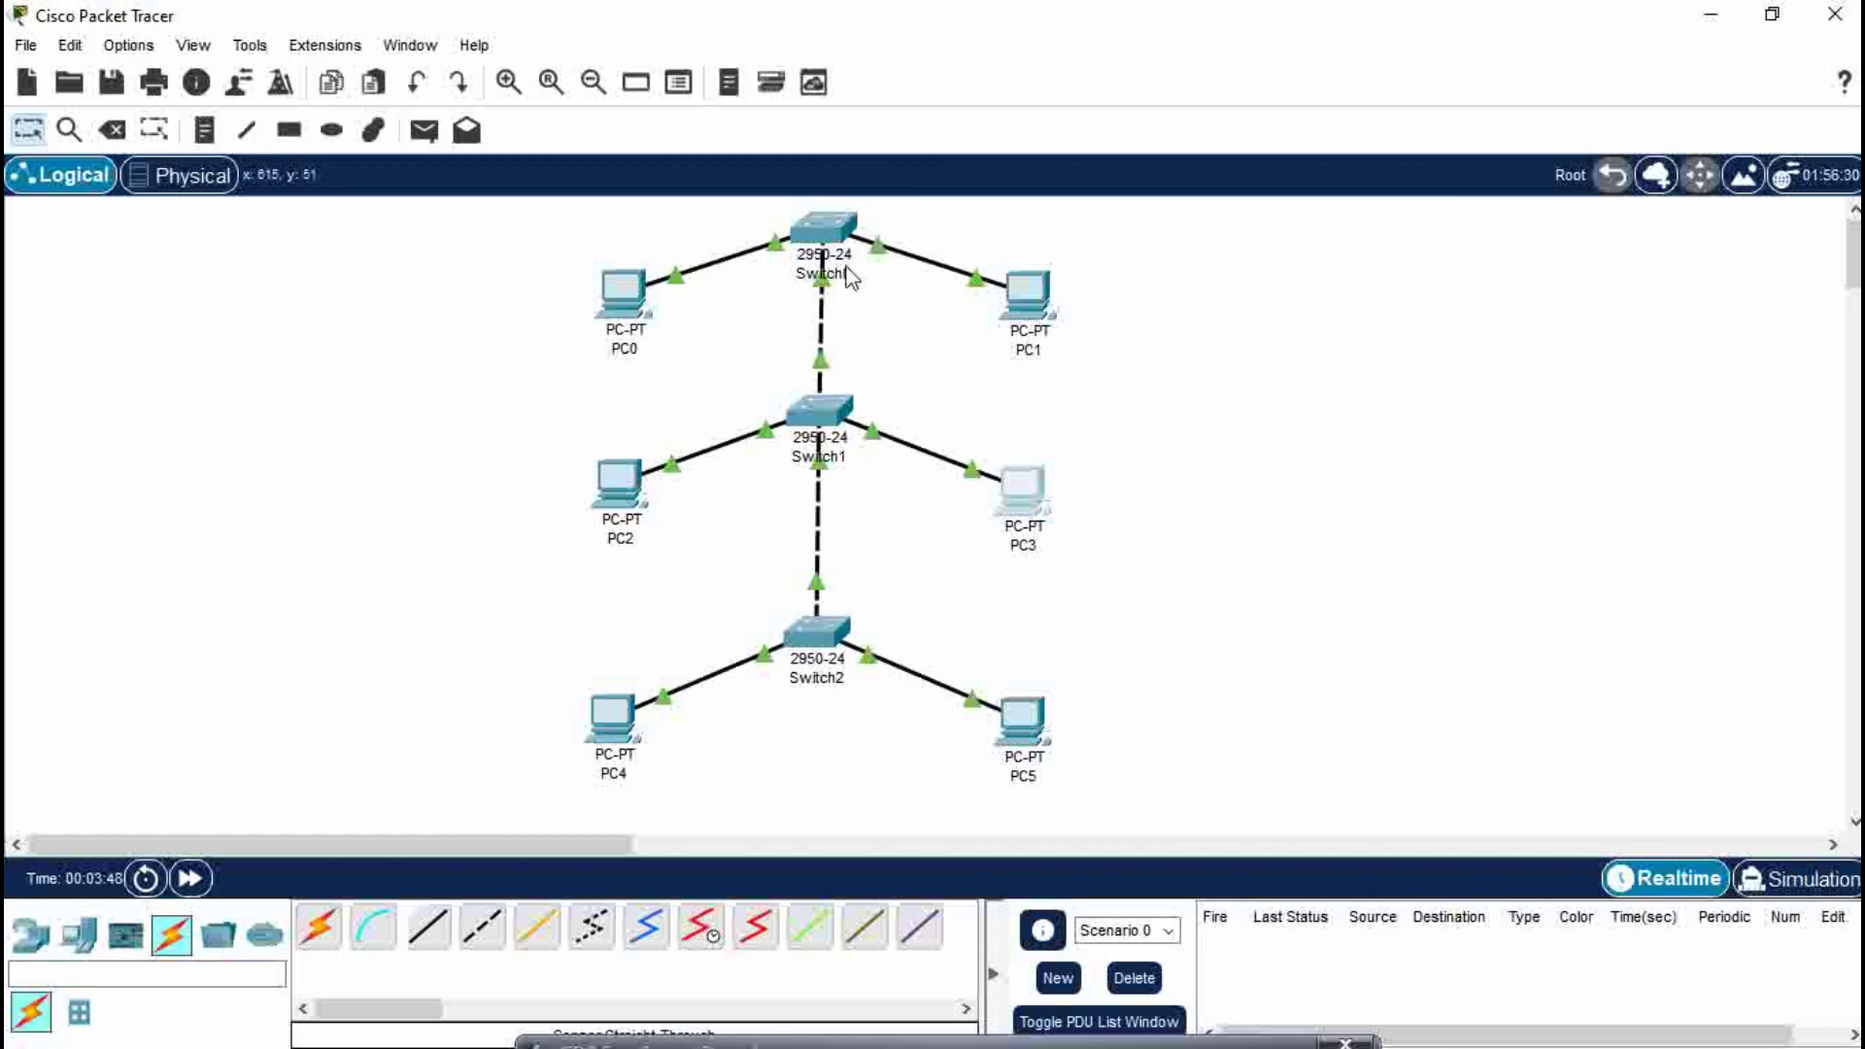
Give PC4 static IPv4 address 1.1.1.5 in IP Configuration
{"action": "left_click", "coordinate": [609, 755]}
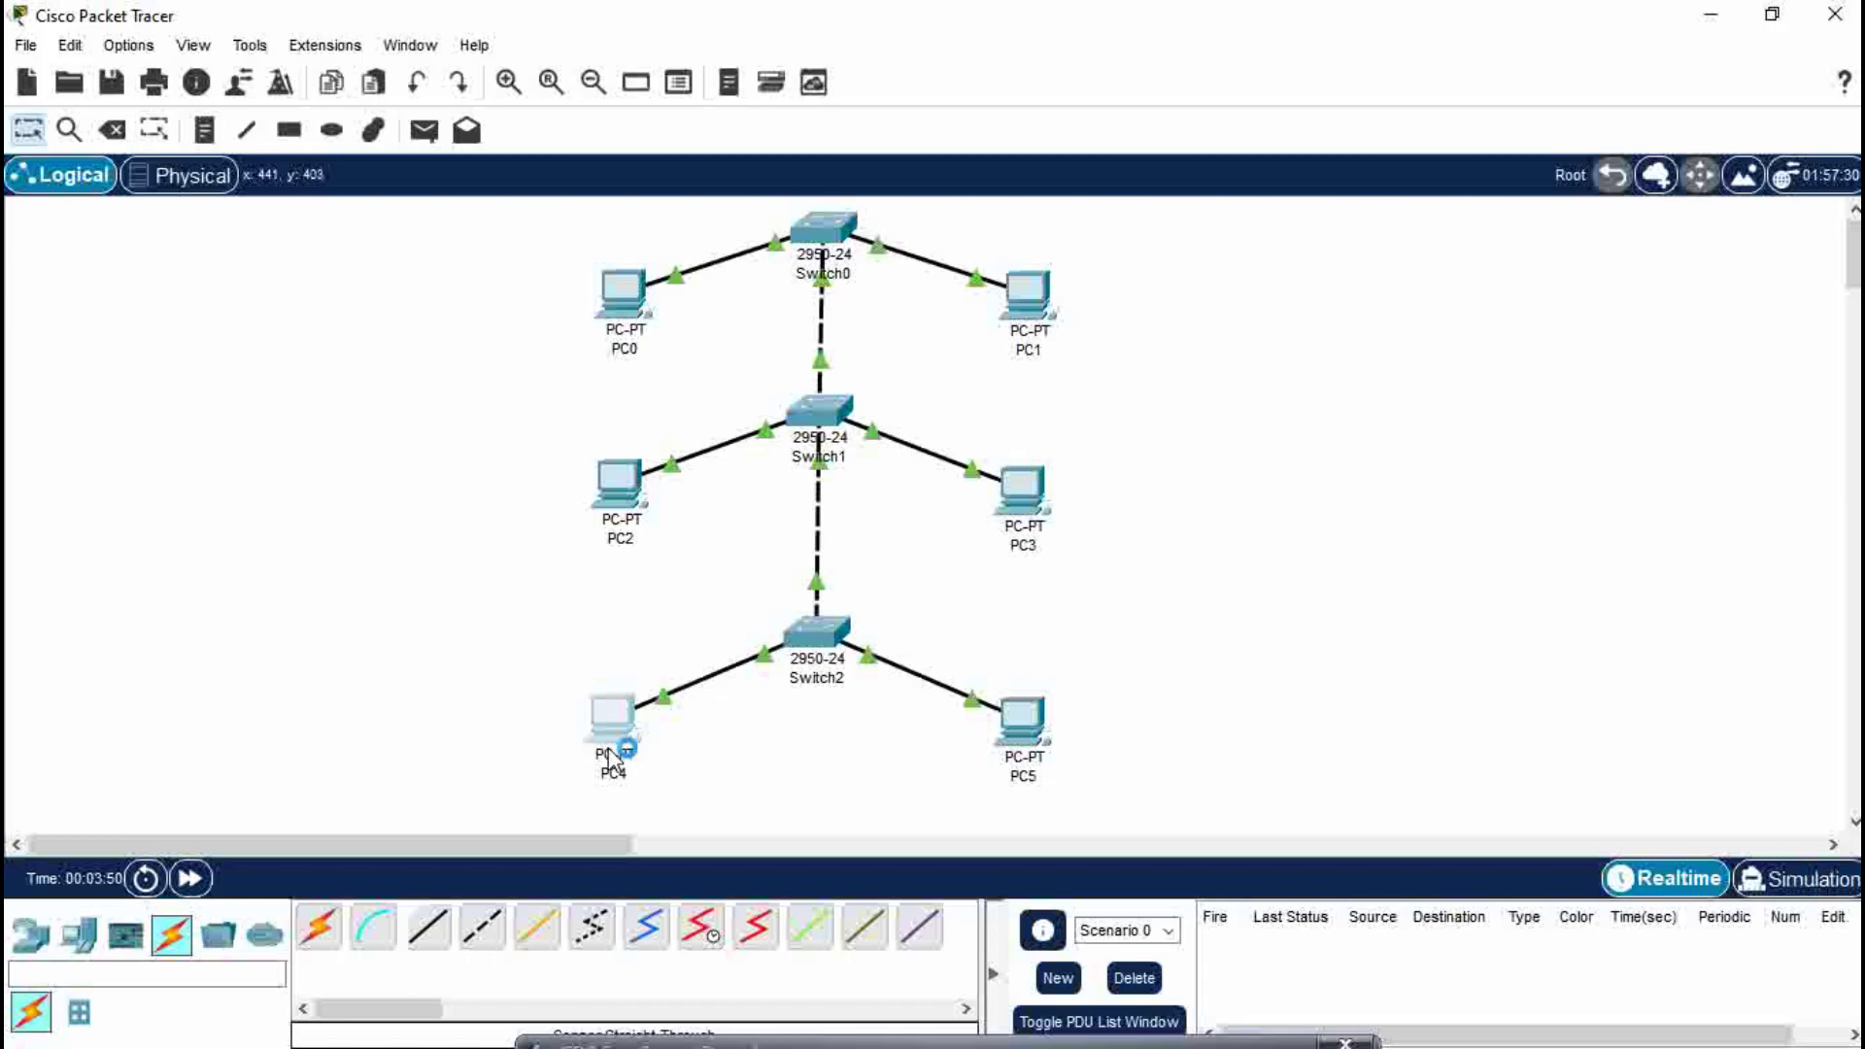
{"action": "left_click", "coordinate": [694, 111]}
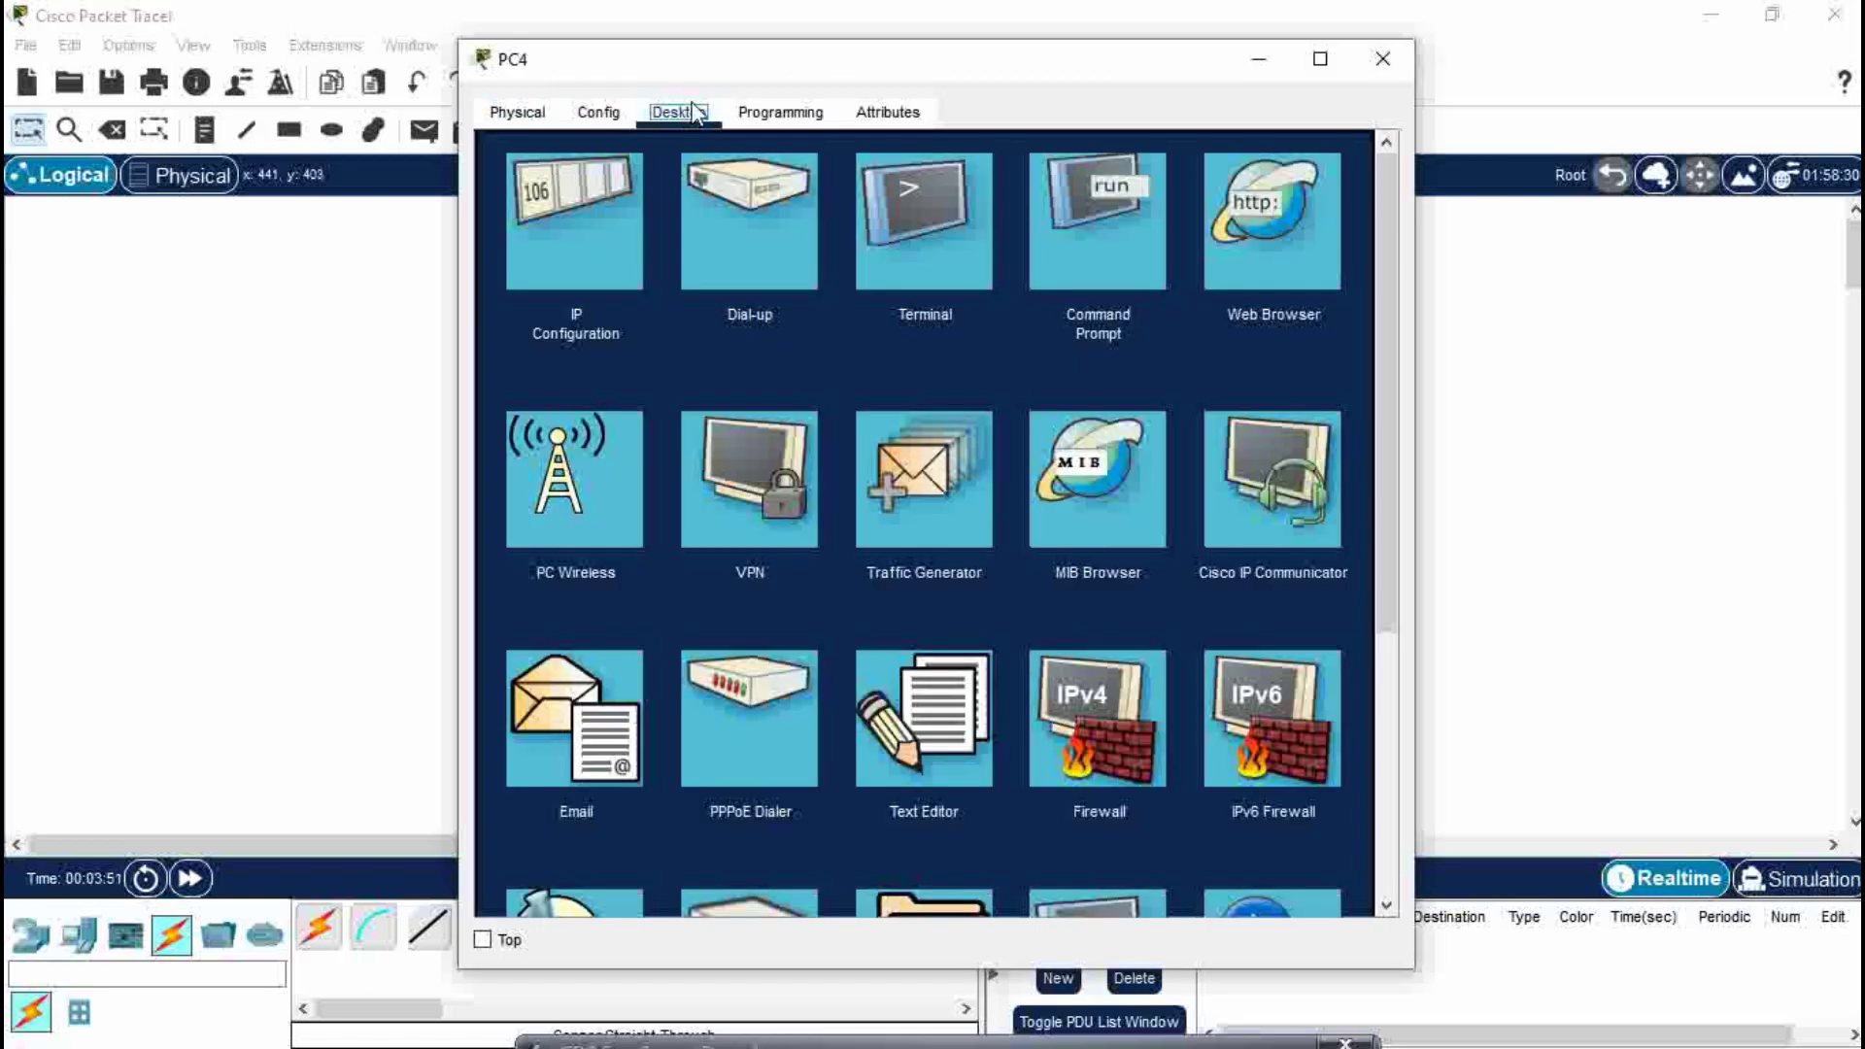
{"action": "left_click", "coordinate": [595, 201]}
{"action": "left_click", "coordinate": [809, 304]}
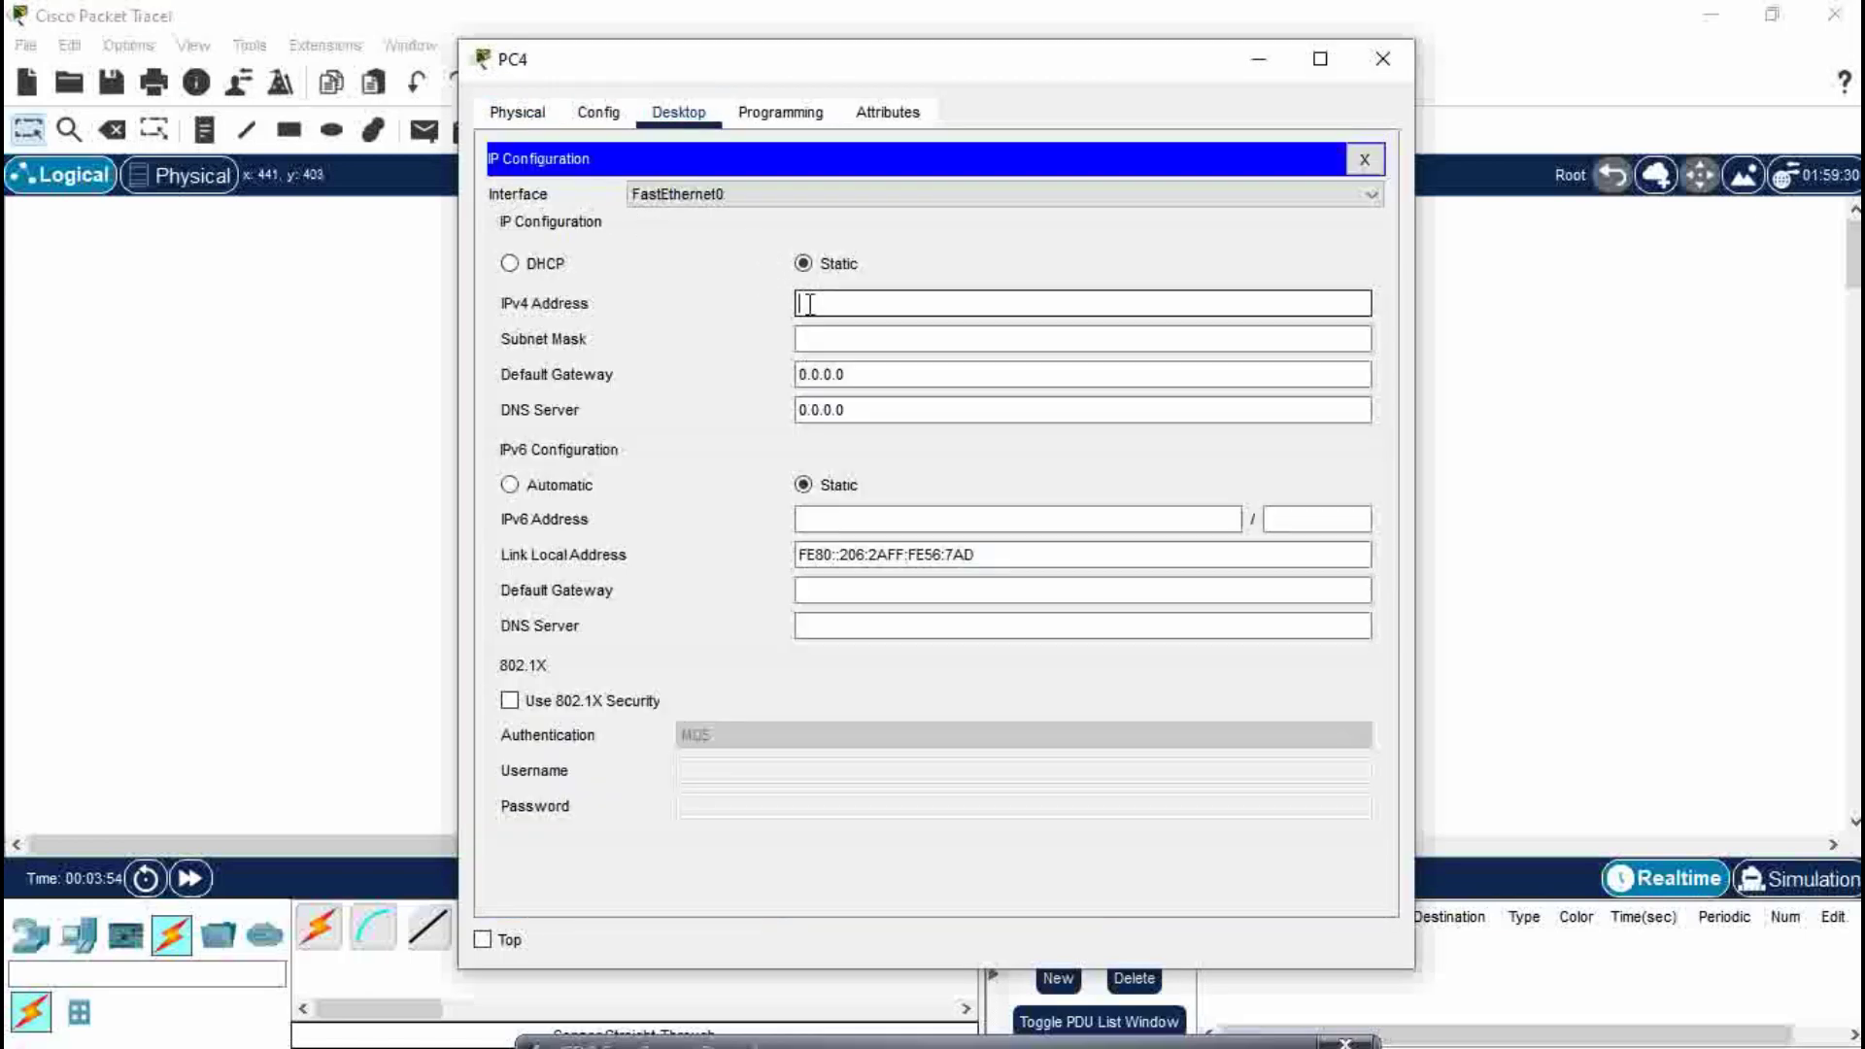
{"action": "type", "text": "1.1.1.5"}
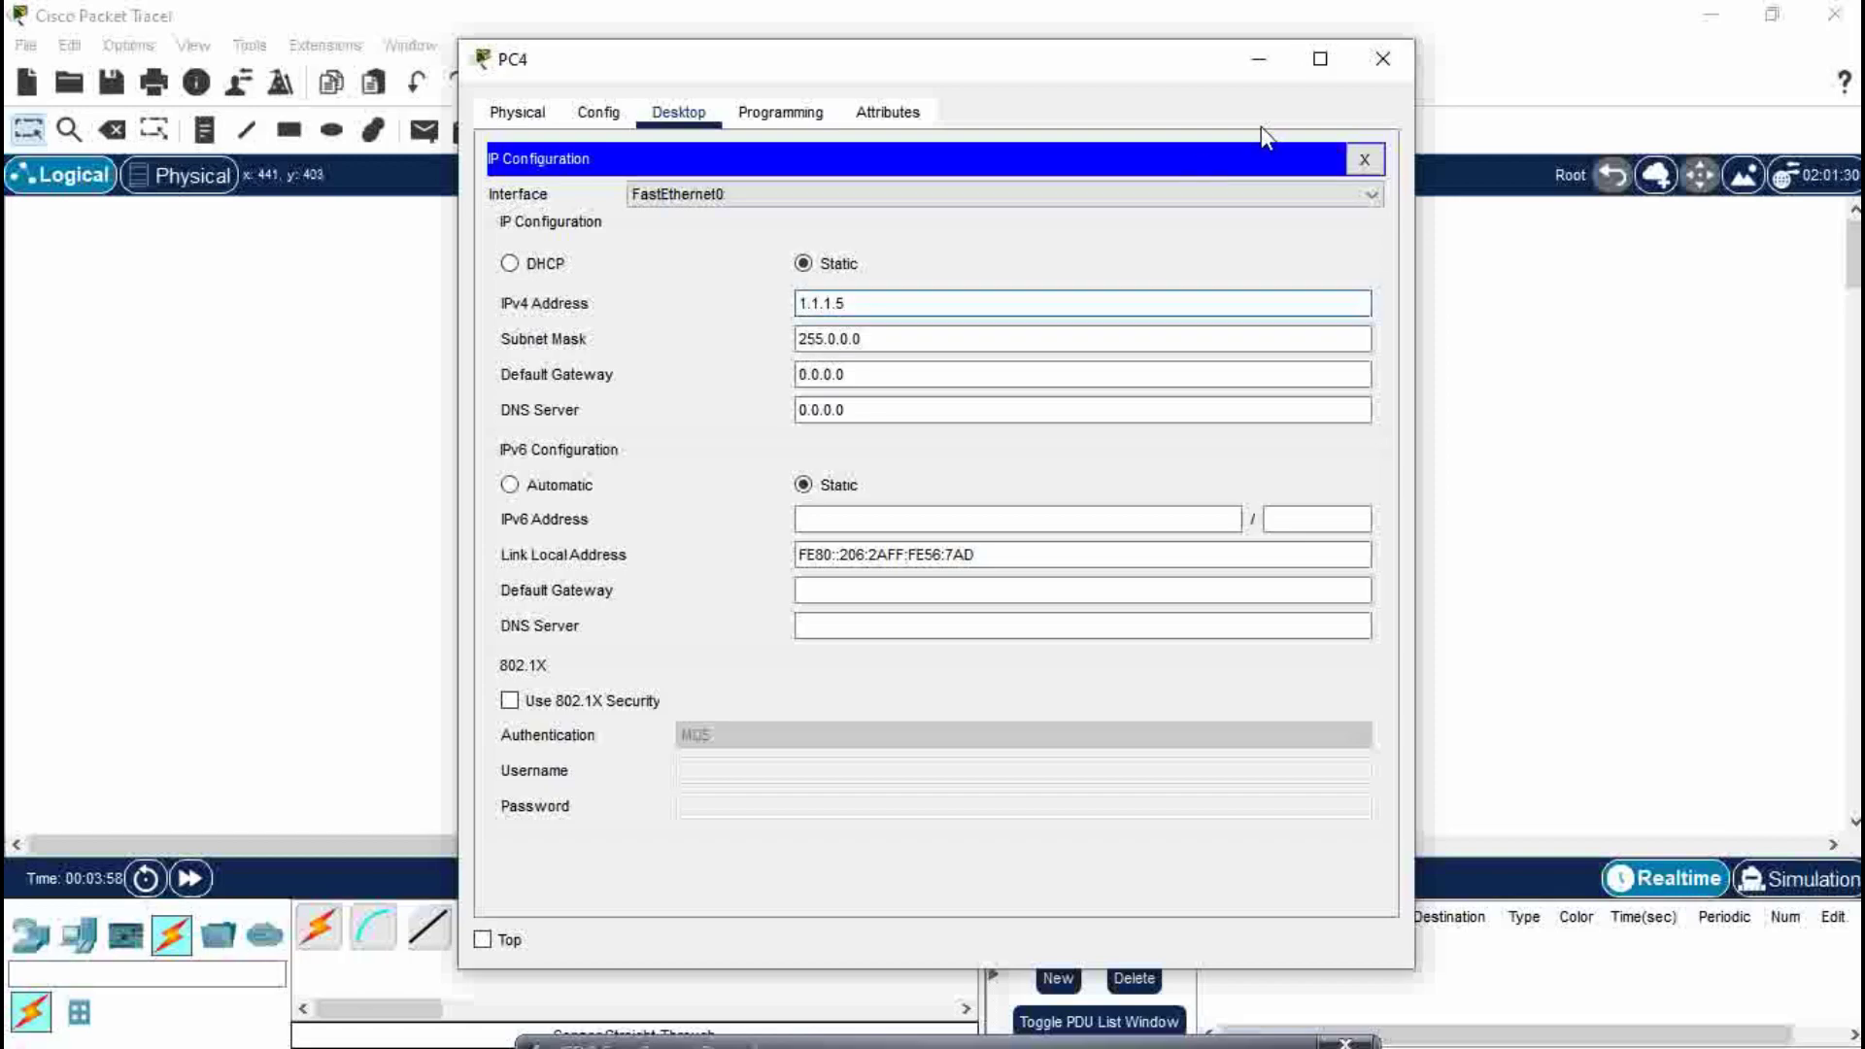
{"action": "left_click", "coordinate": [1382, 59]}
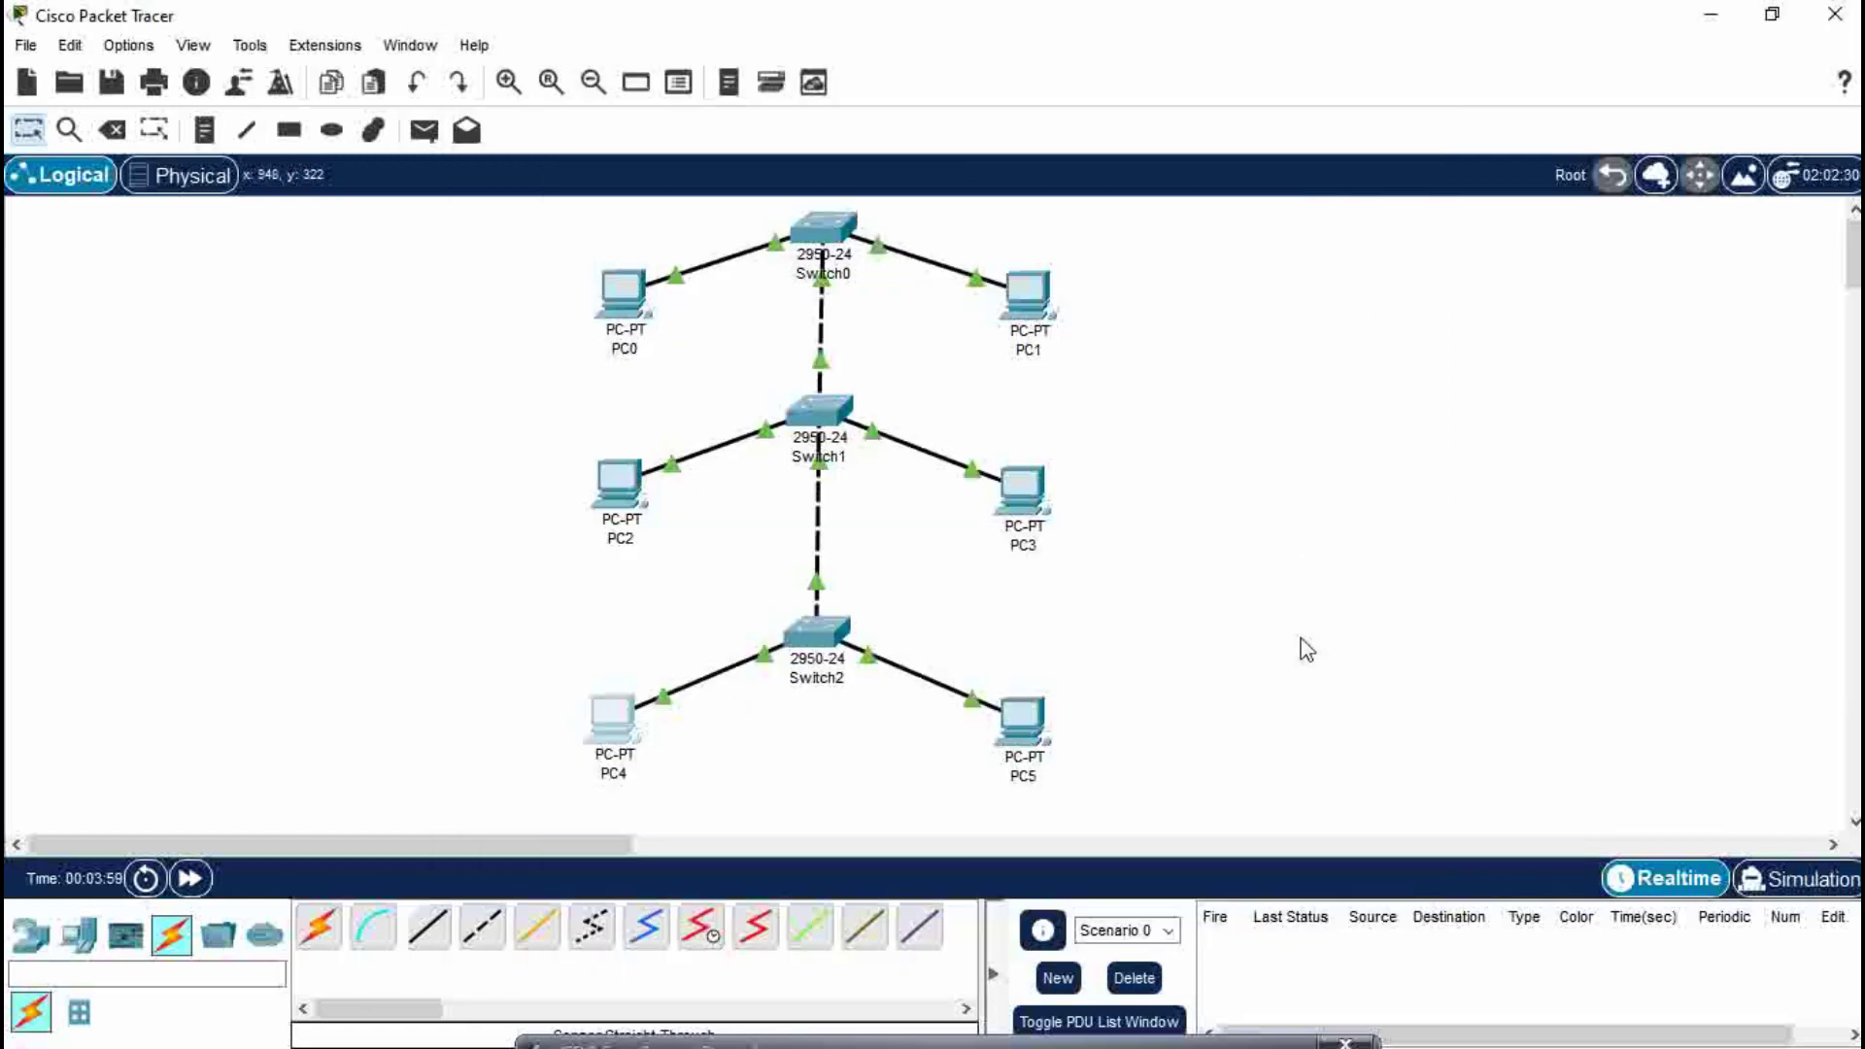
Give PC5 static IPv4 1.1.1.6 with mask 255.0.0.0, correcting a mistyped digit
{"action": "left_click", "coordinate": [1022, 720]}
{"action": "left_click", "coordinate": [686, 113]}
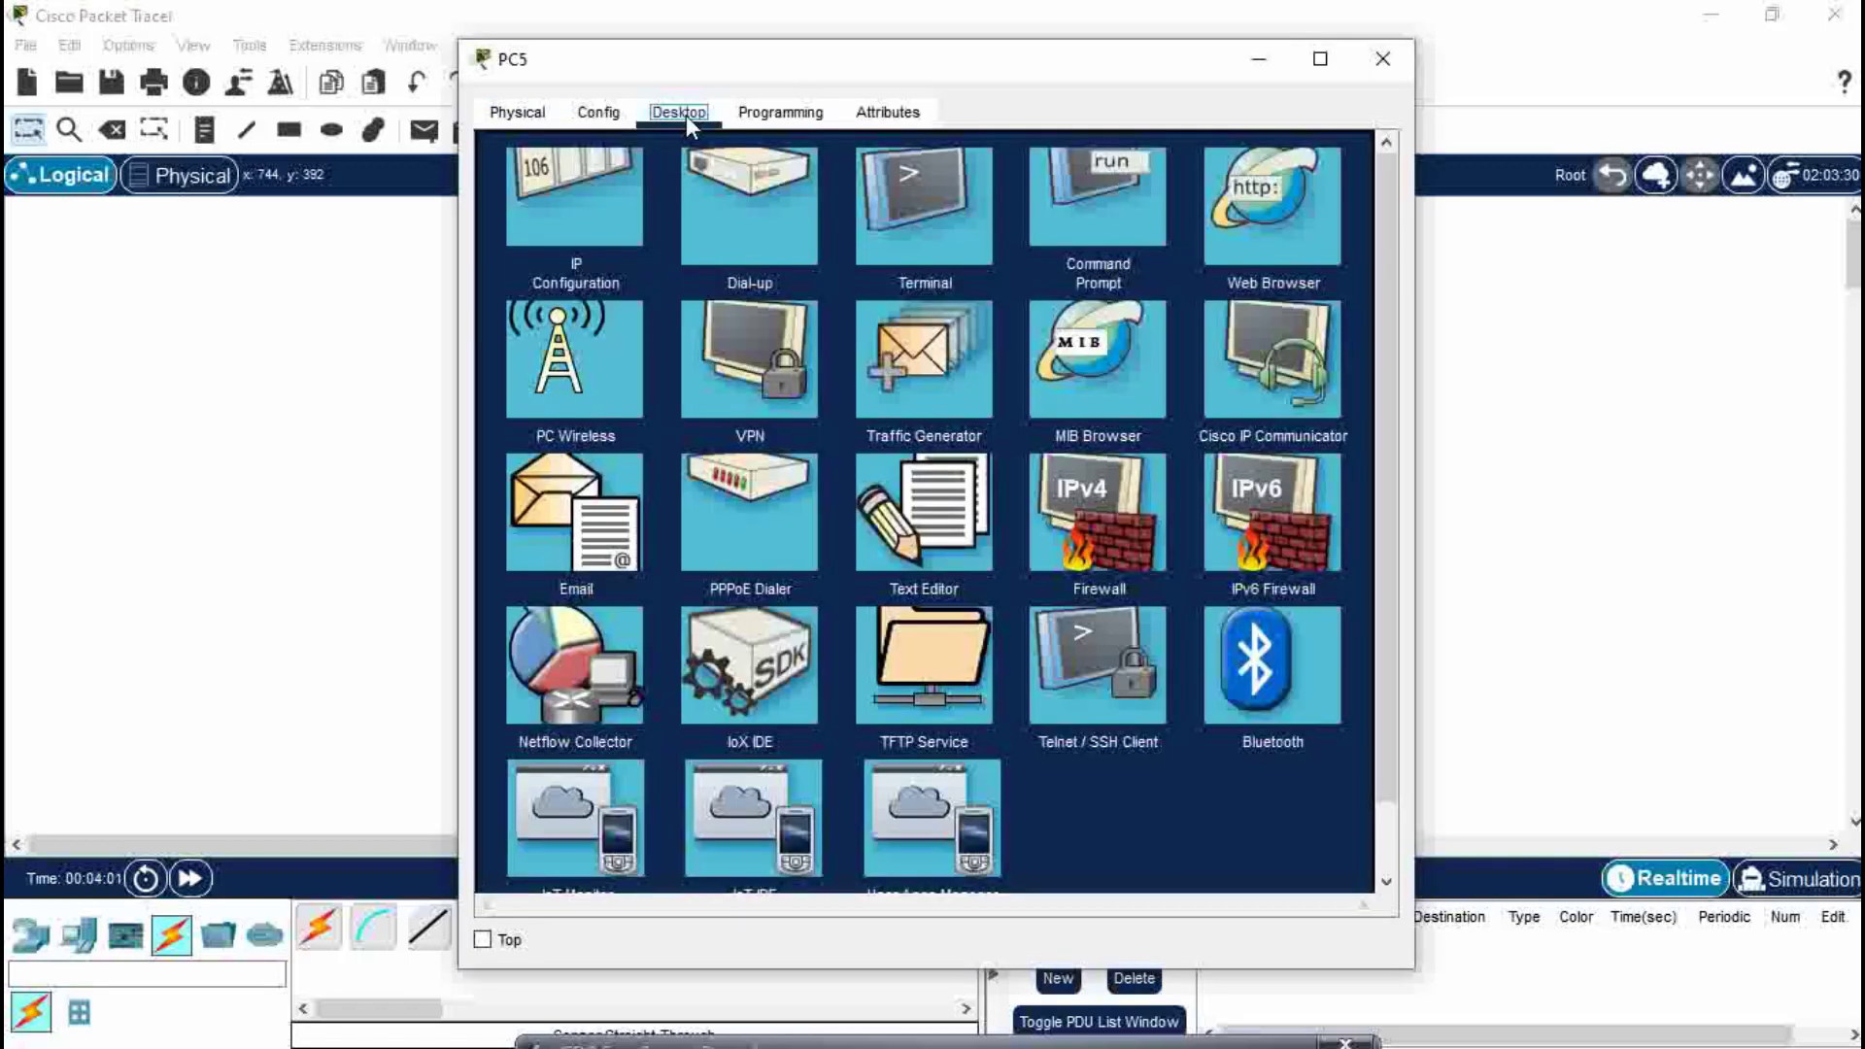
{"action": "left_click", "coordinate": [555, 206]}
{"action": "left_click", "coordinate": [879, 297]}
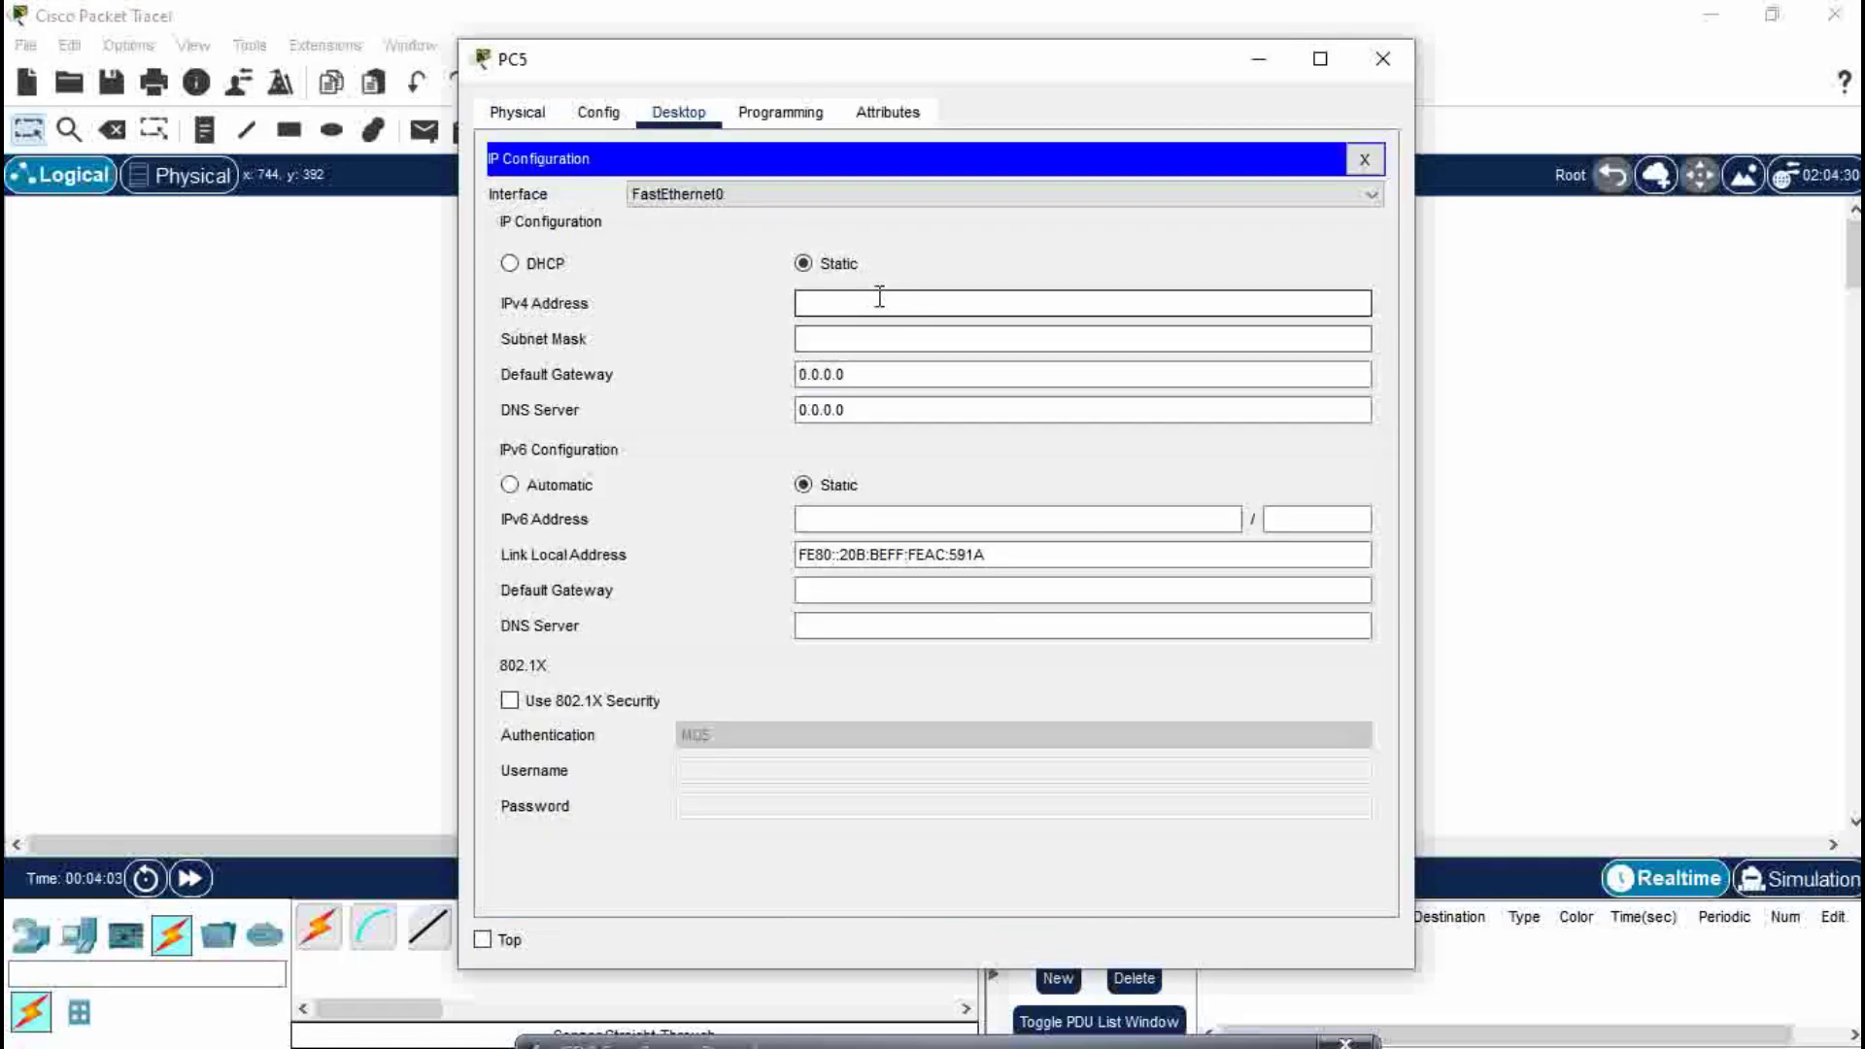
{"action": "type", "text": "1.1.1.1"}
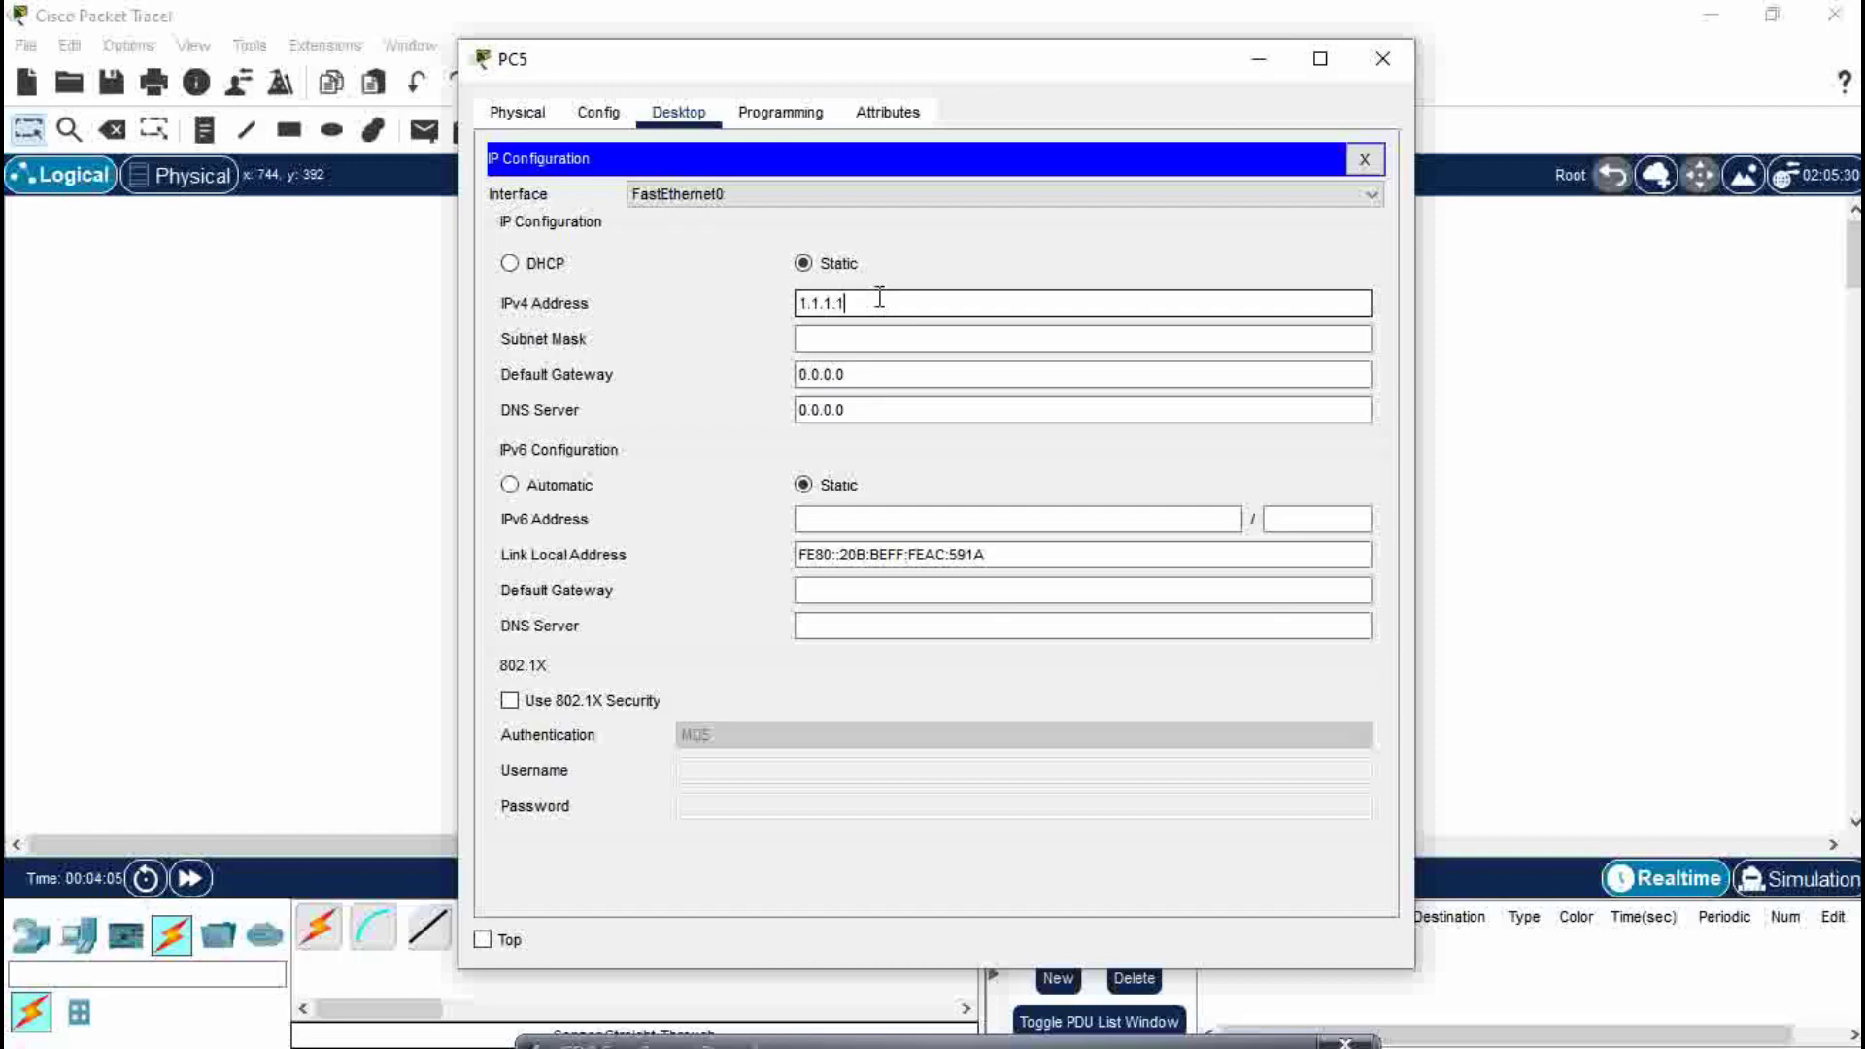
{"action": "key", "text": "BackSpace"}
{"action": "type", "text": "6"}
{"action": "key", "text": "Tab"}
{"action": "left_click", "coordinate": [1387, 61]}
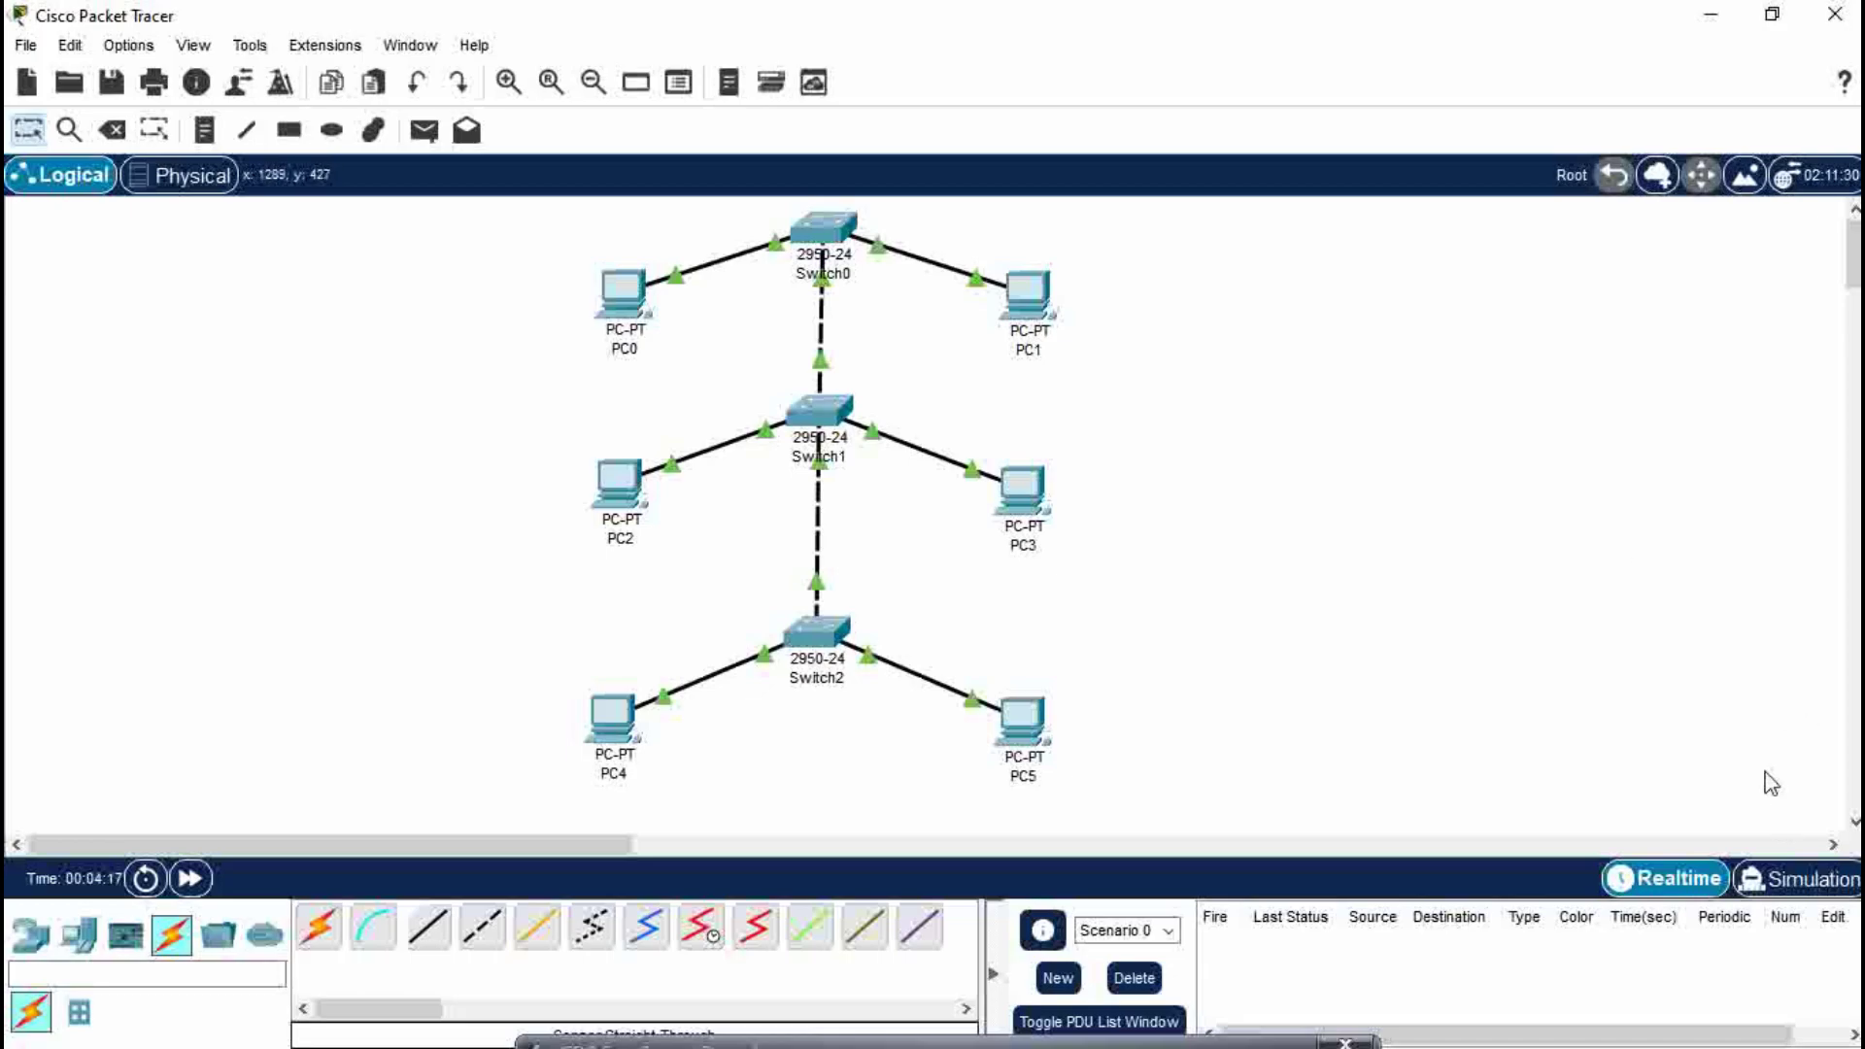
Enter Simulation mode, clear all event types, and enable only the ICMP event filter
{"action": "left_click", "coordinate": [1799, 879]}
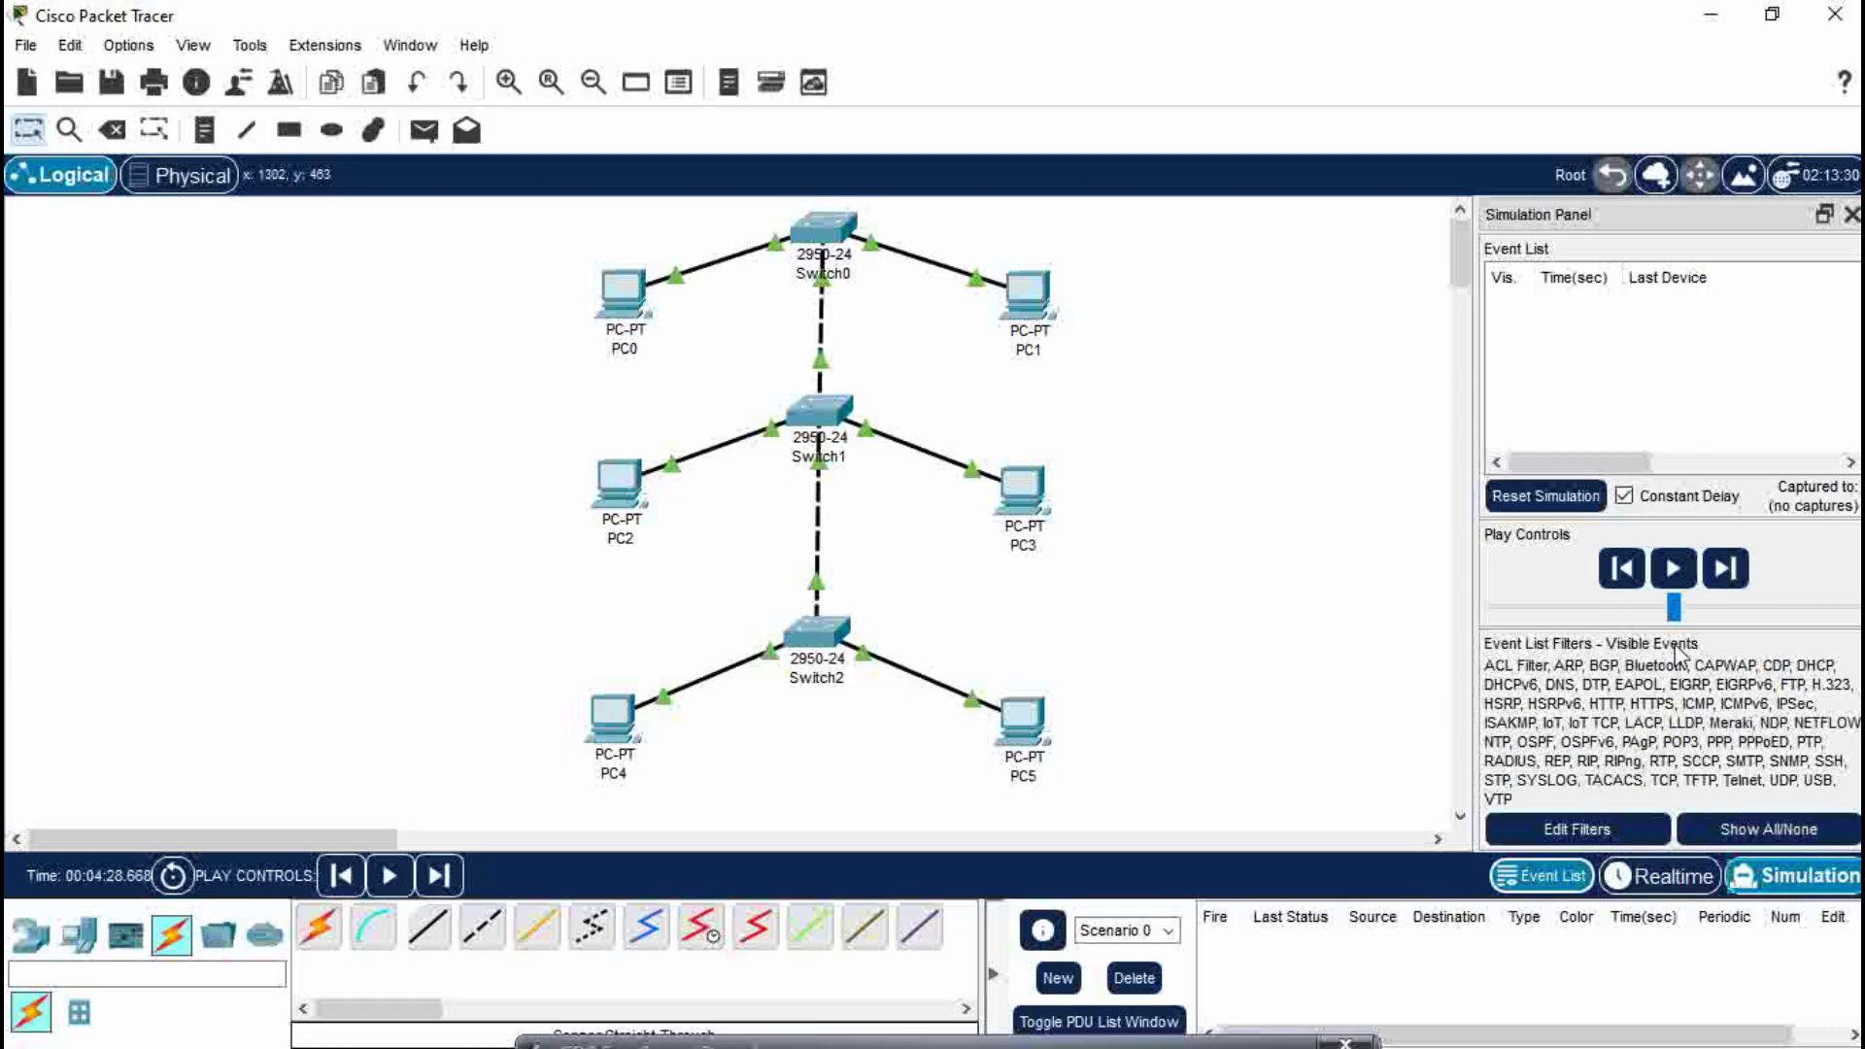
{"action": "left_click", "coordinate": [1717, 831]}
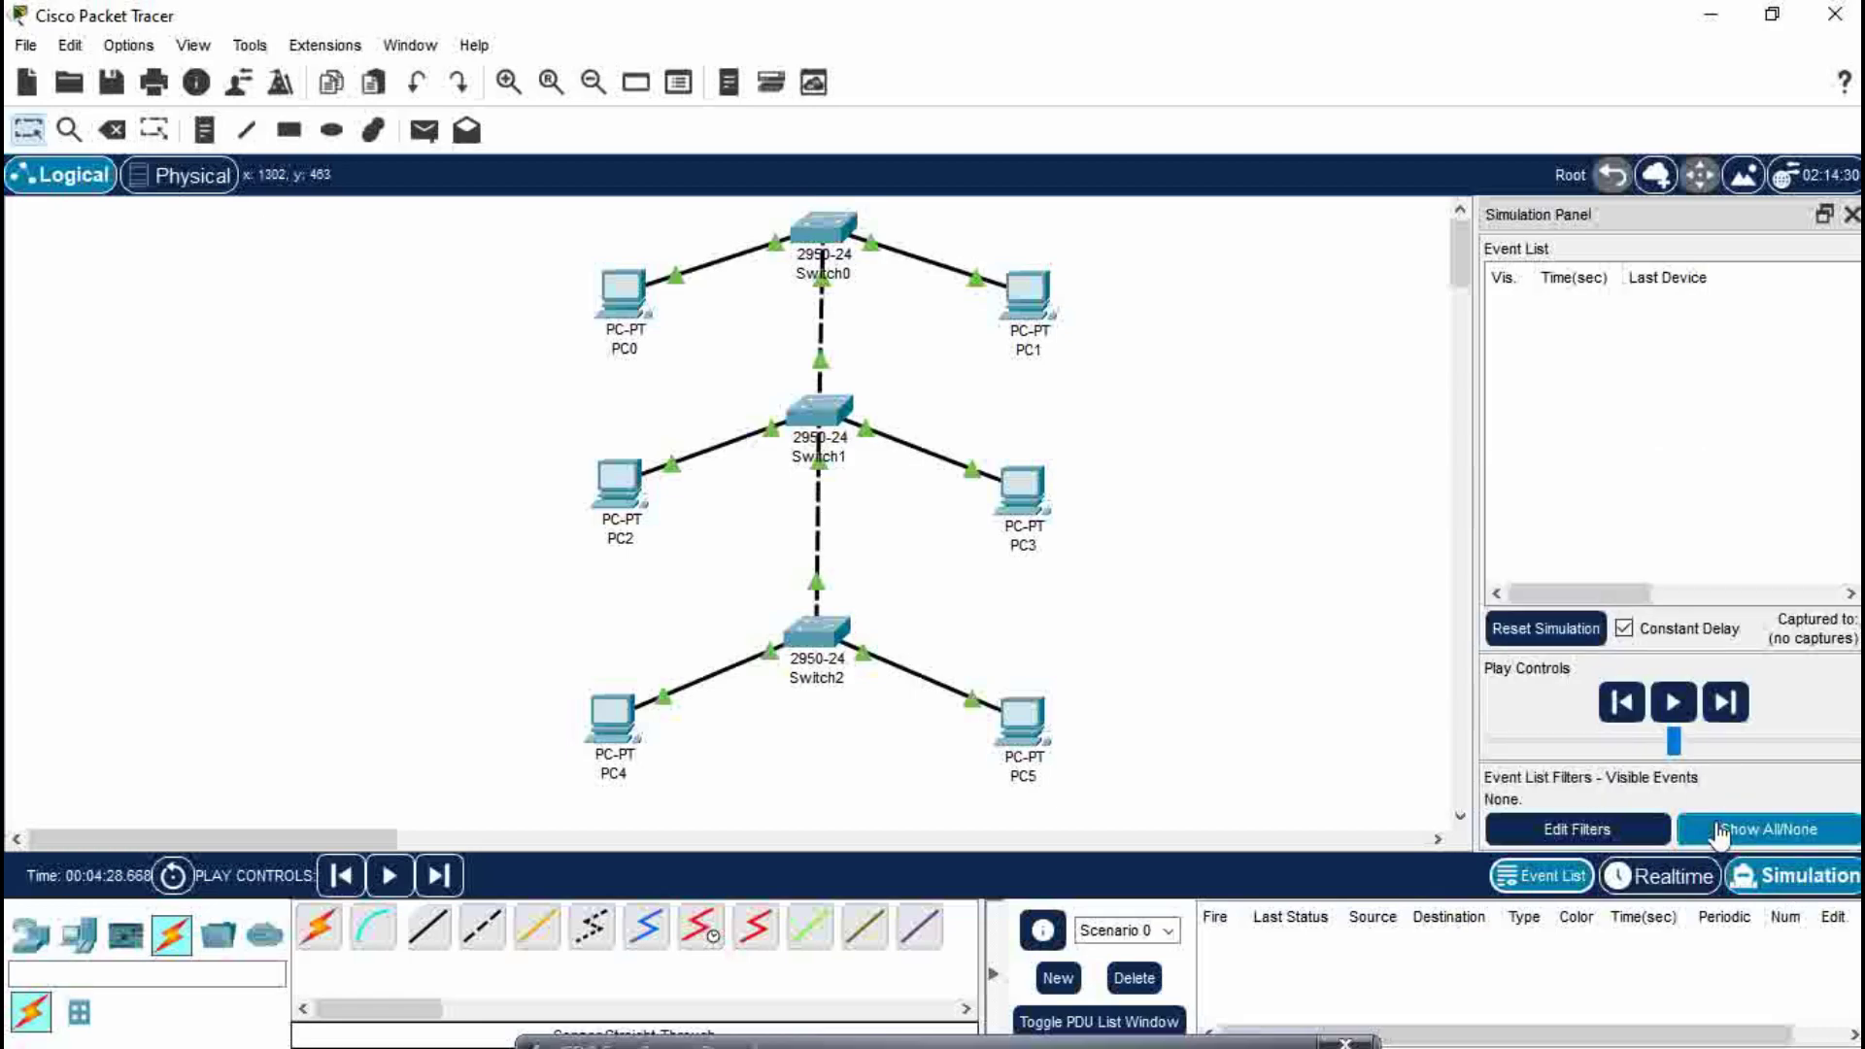
{"action": "left_click", "coordinate": [1600, 837]}
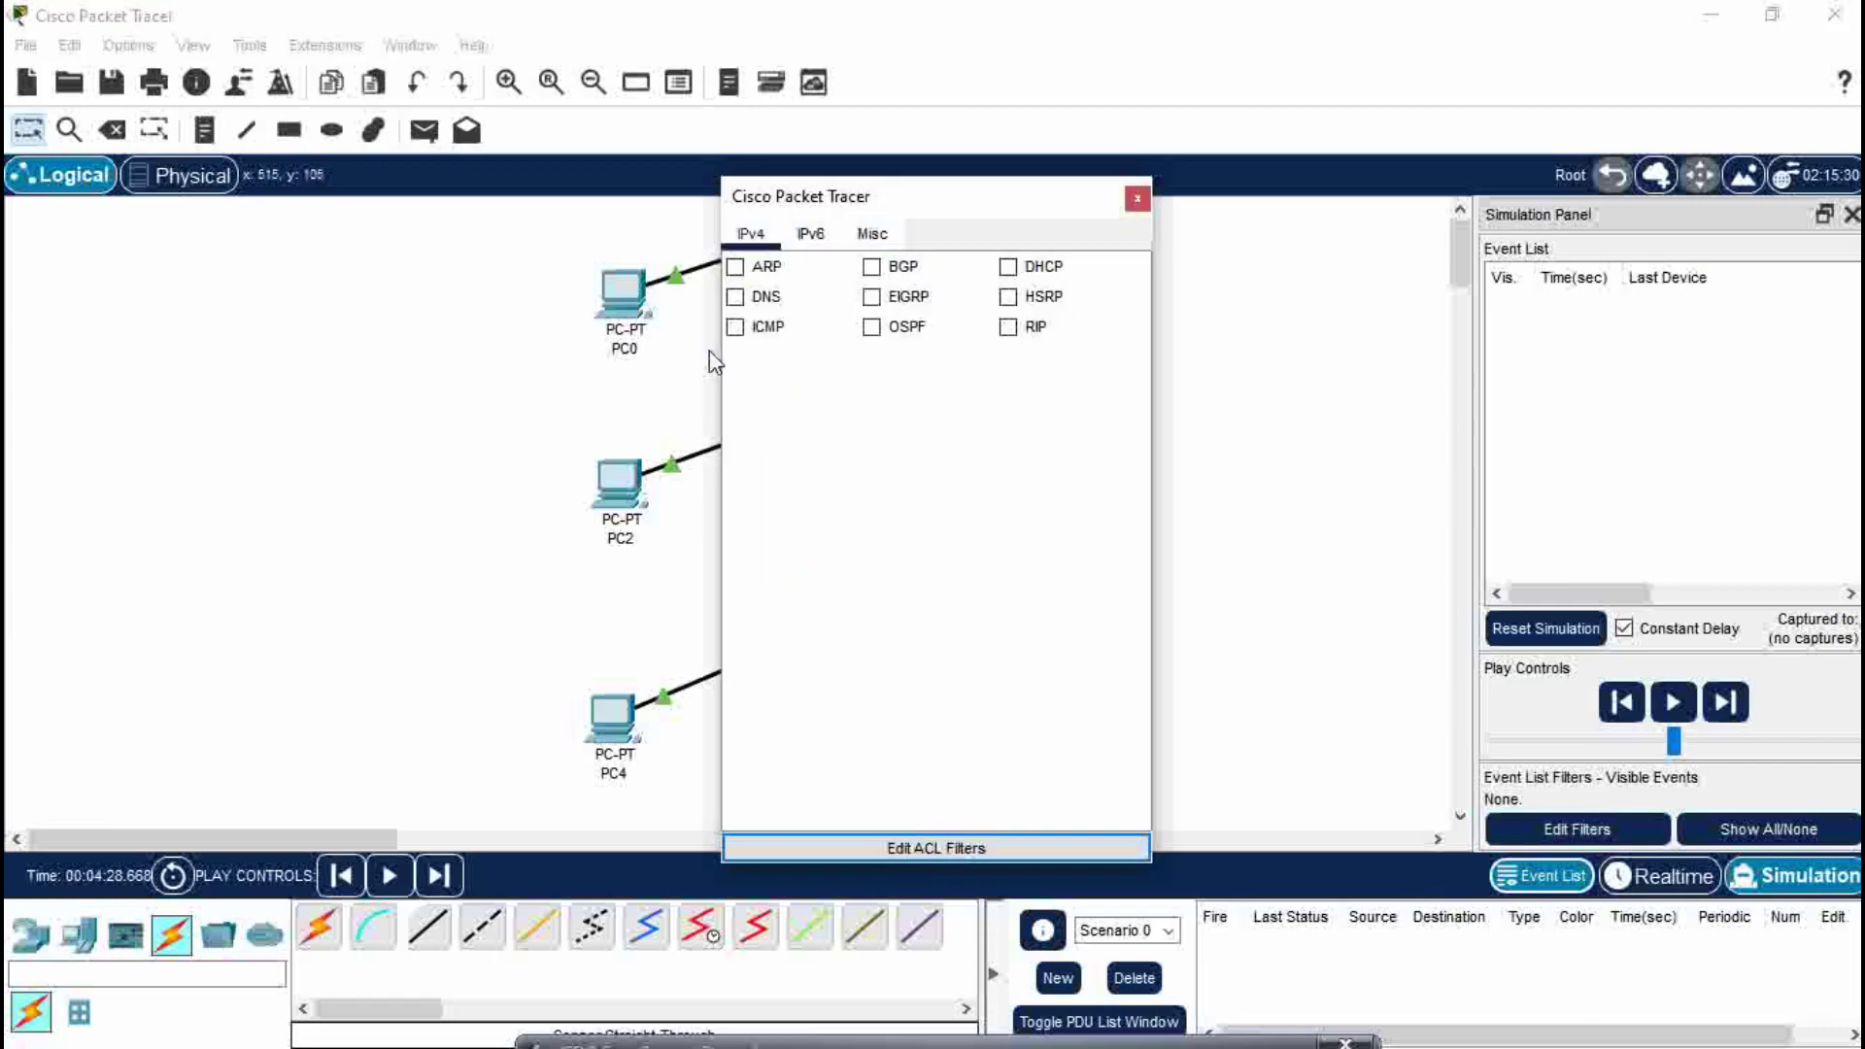
{"action": "left_click", "coordinate": [734, 330]}
{"action": "left_click", "coordinate": [1137, 198]}
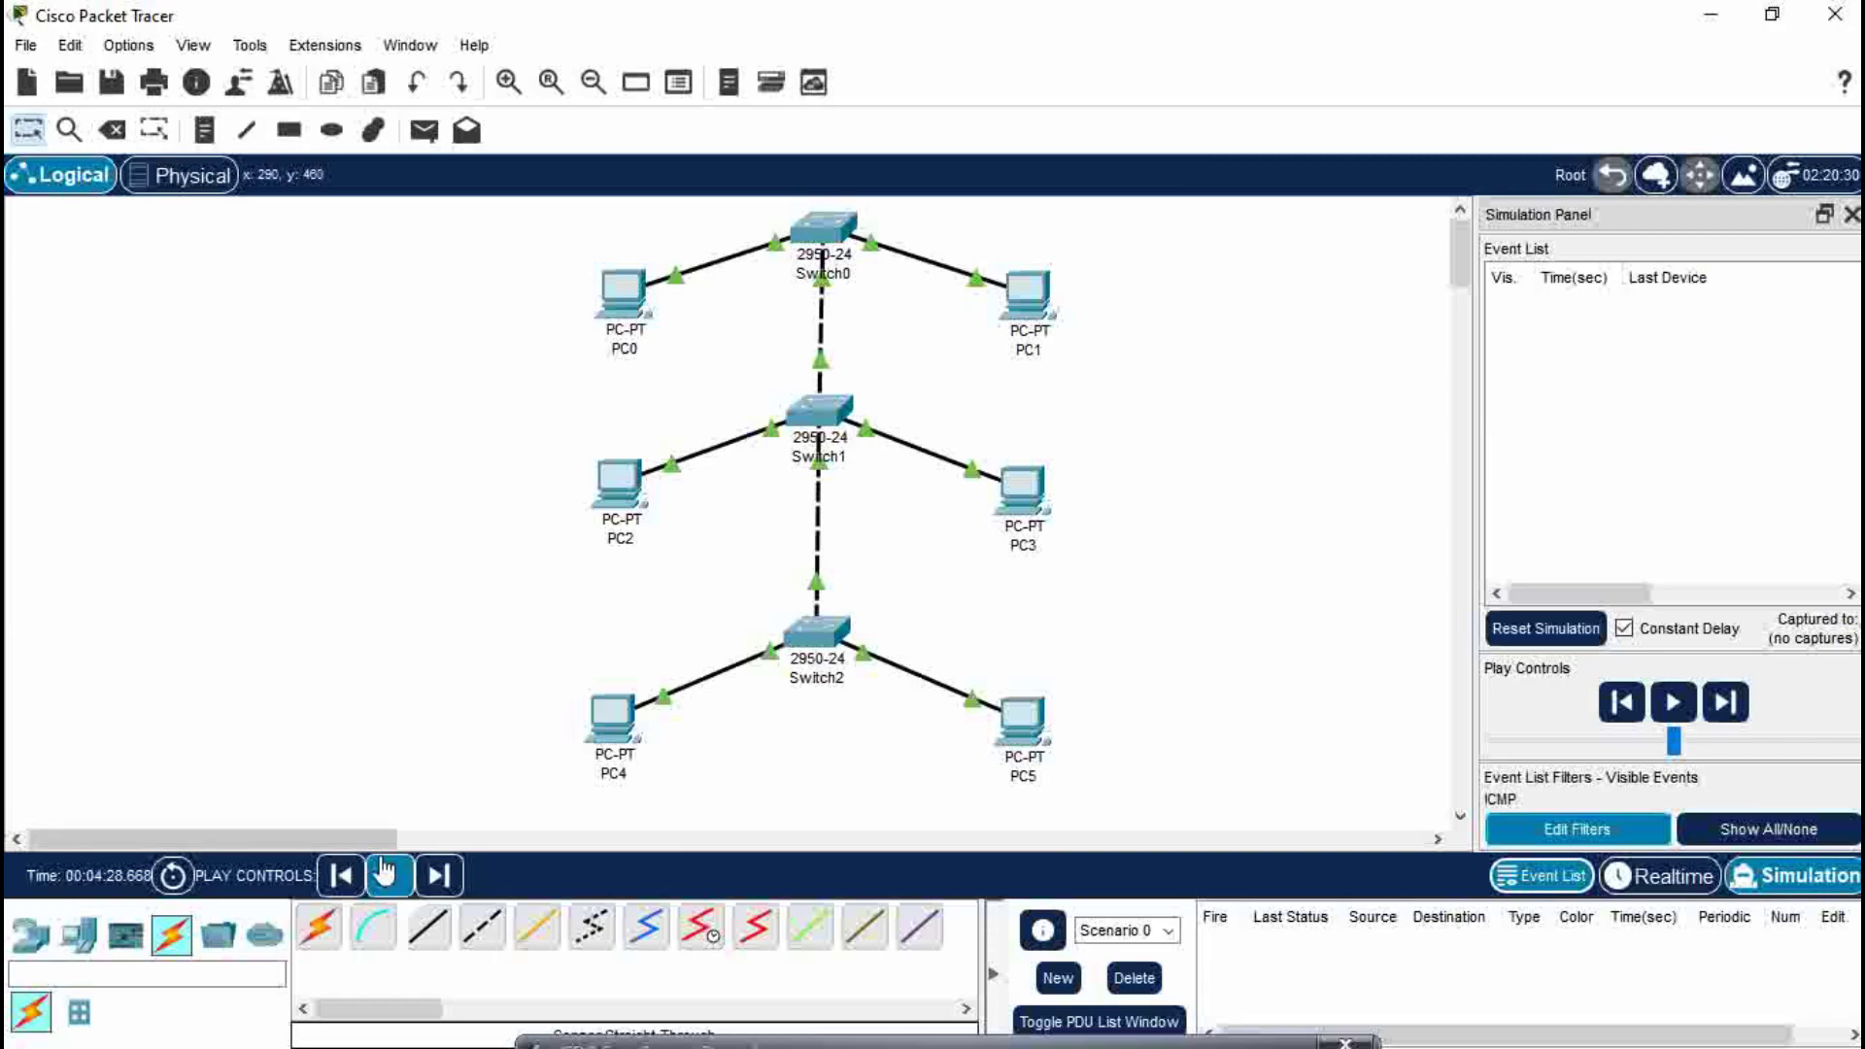
Add a simple PDU from PC0 to PC5, play the simulation, and pause once it reports Successful
{"action": "left_click", "coordinate": [425, 132]}
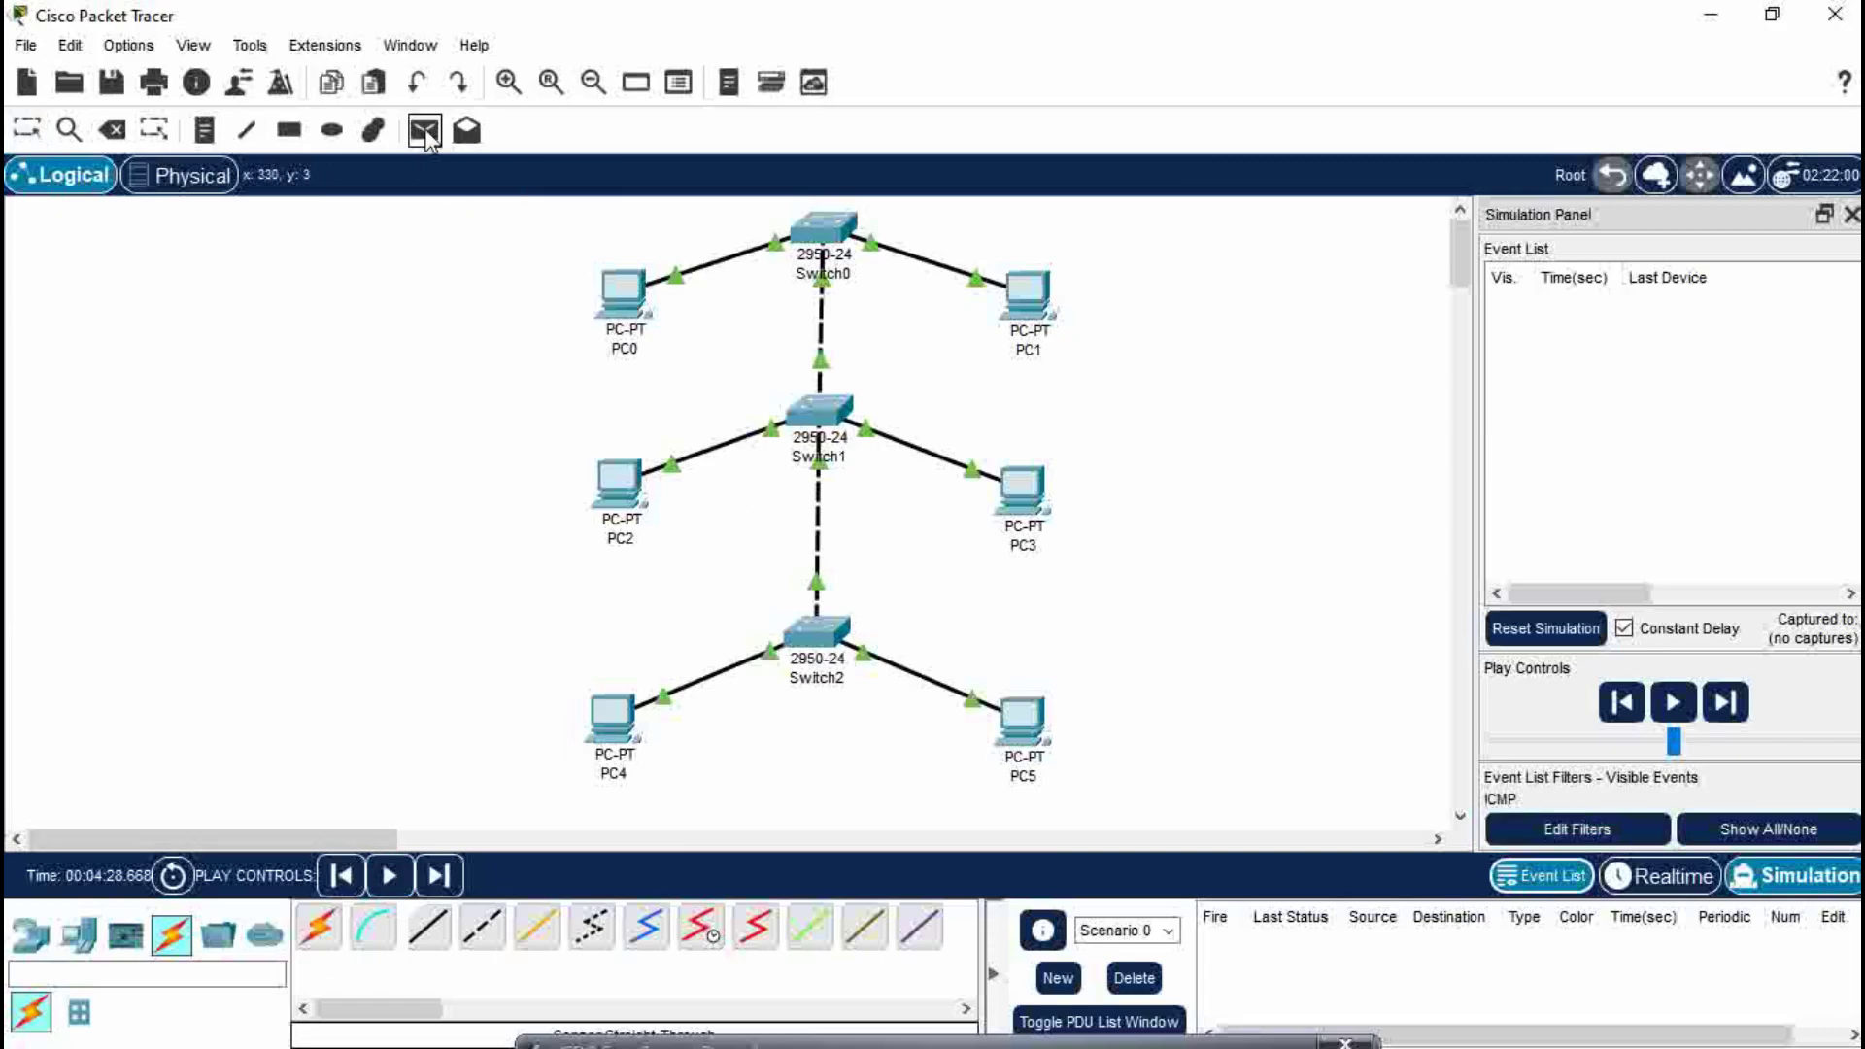
{"action": "left_click", "coordinate": [609, 284]}
{"action": "left_click", "coordinate": [1020, 721]}
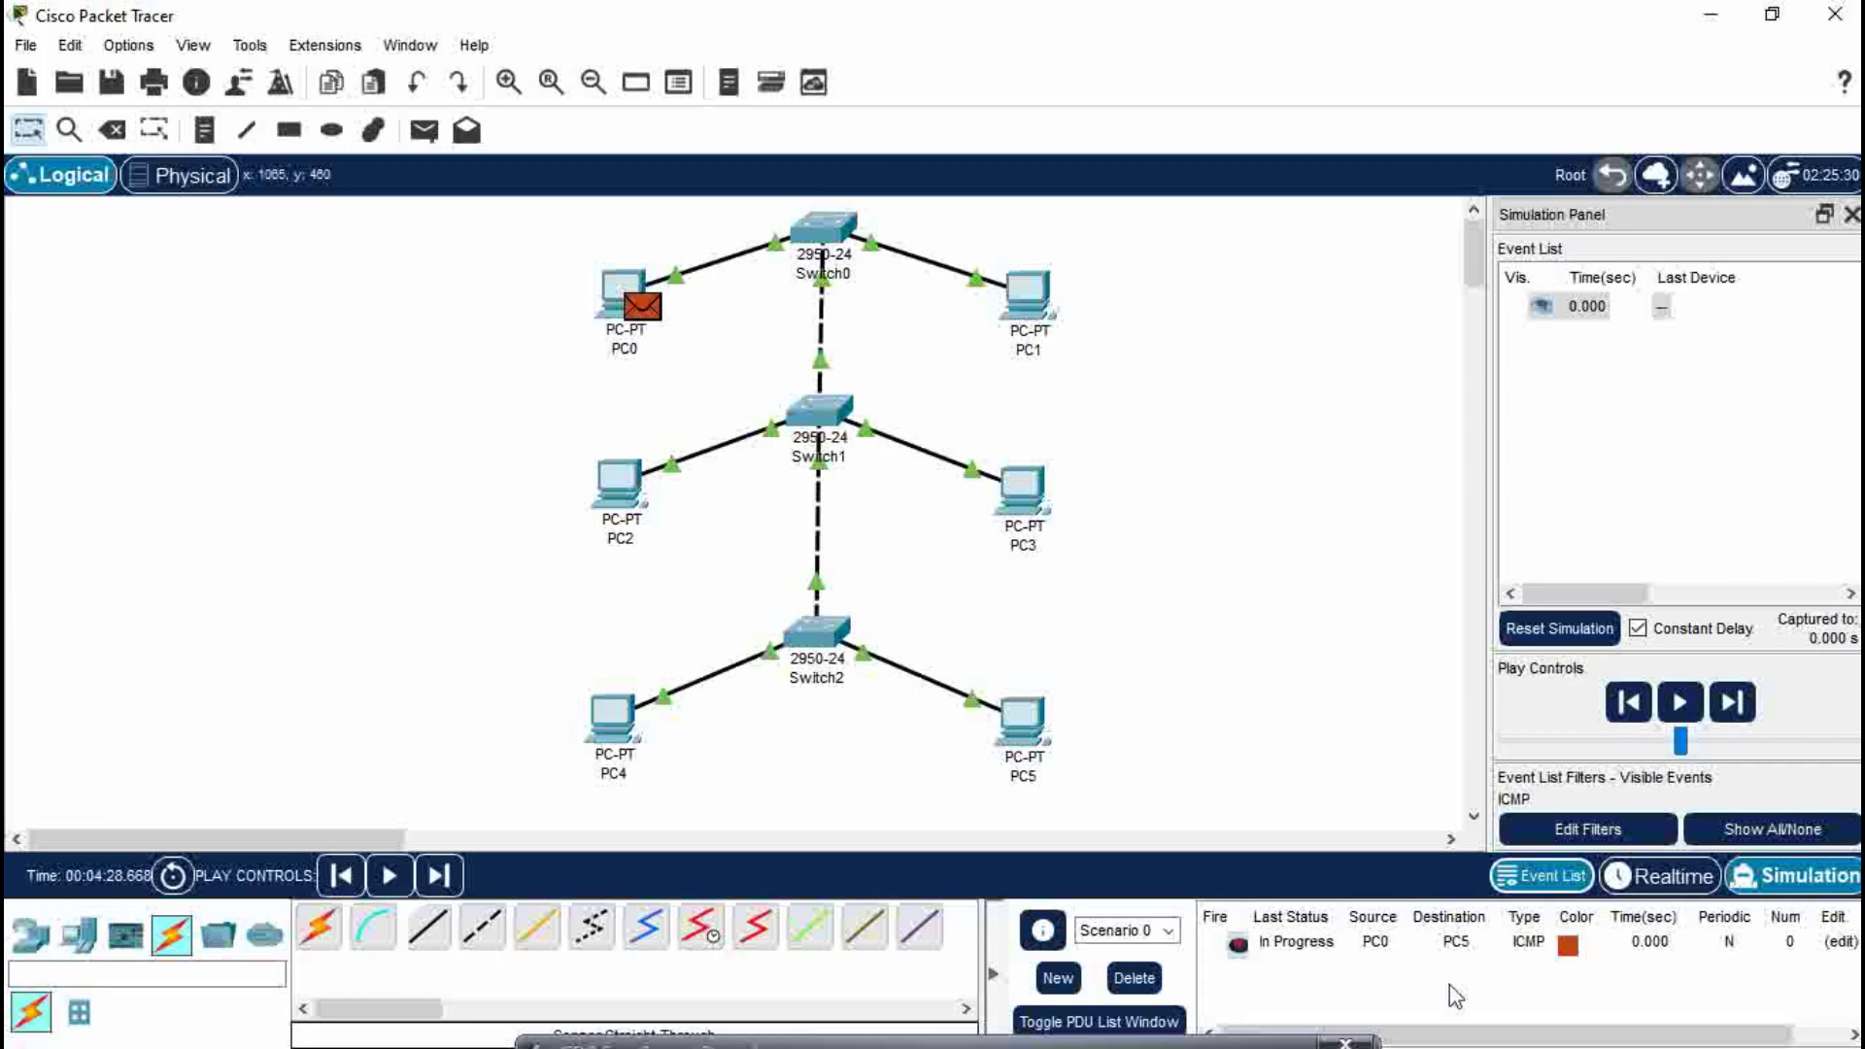
{"action": "left_click", "coordinate": [1678, 703]}
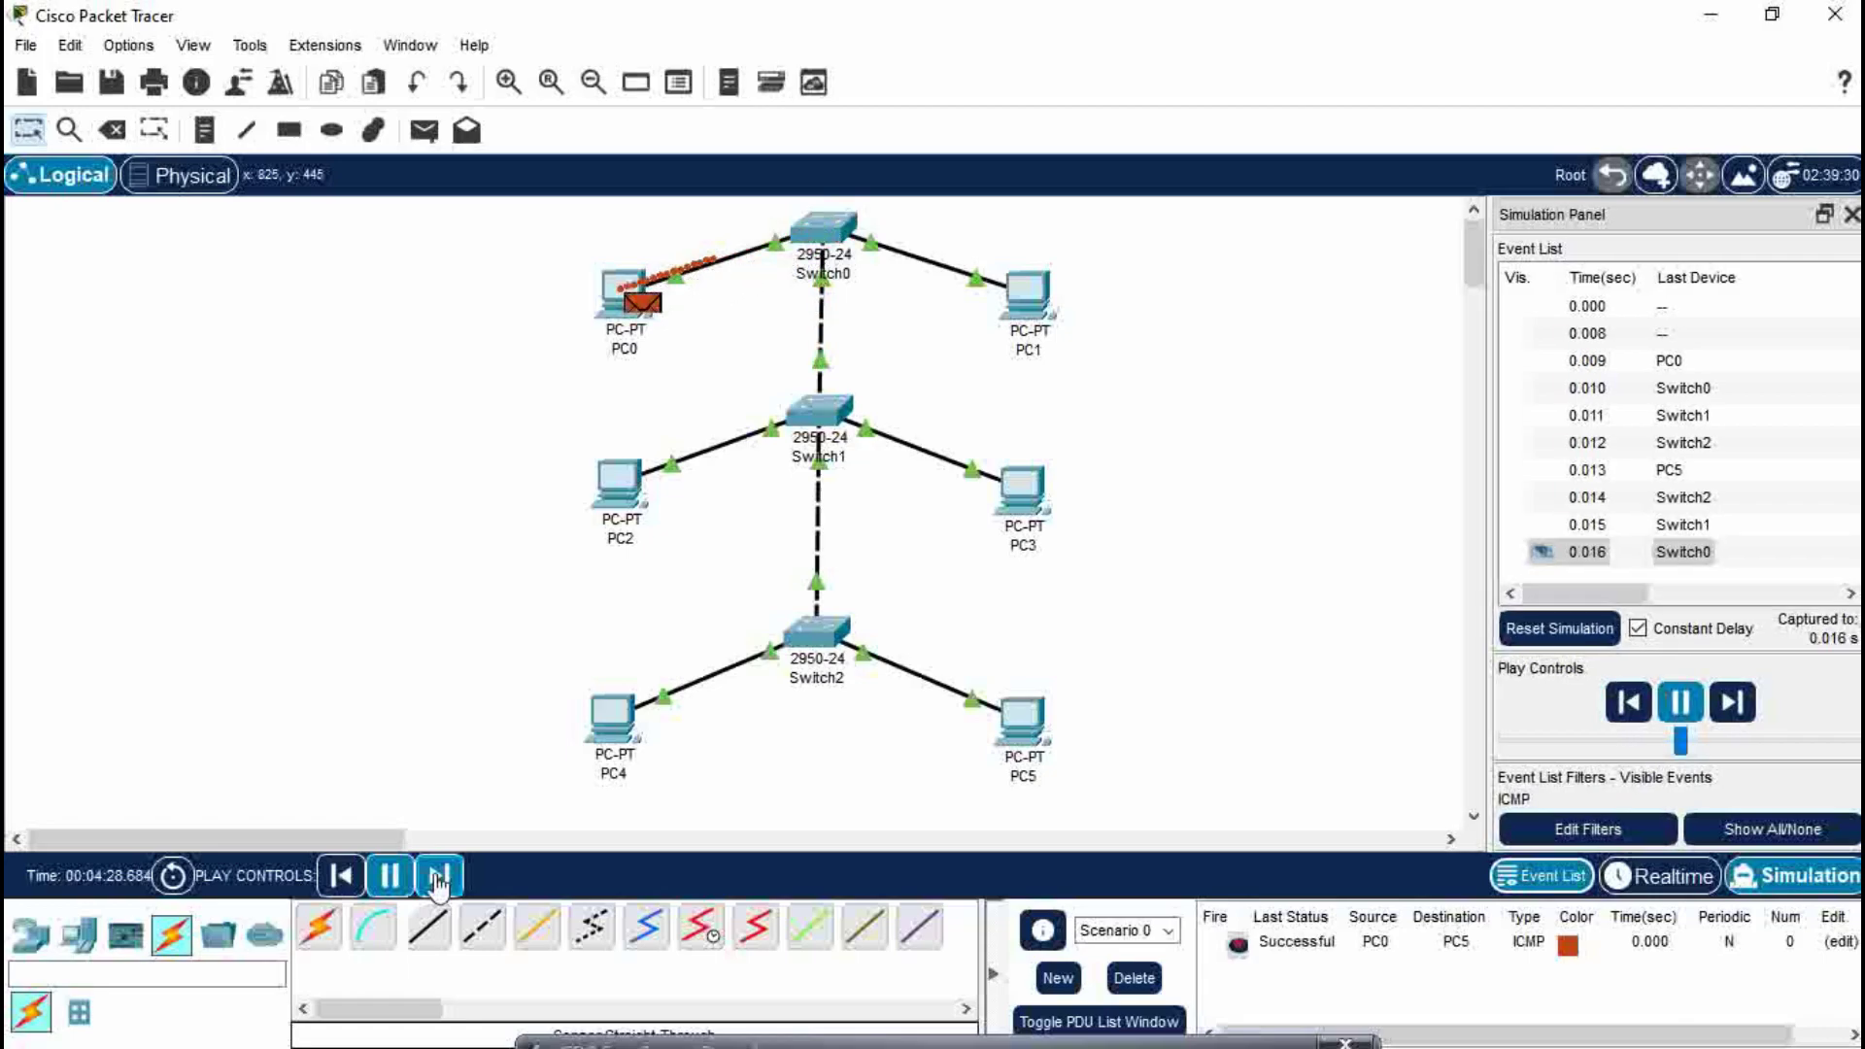
{"action": "left_click", "coordinate": [385, 884]}
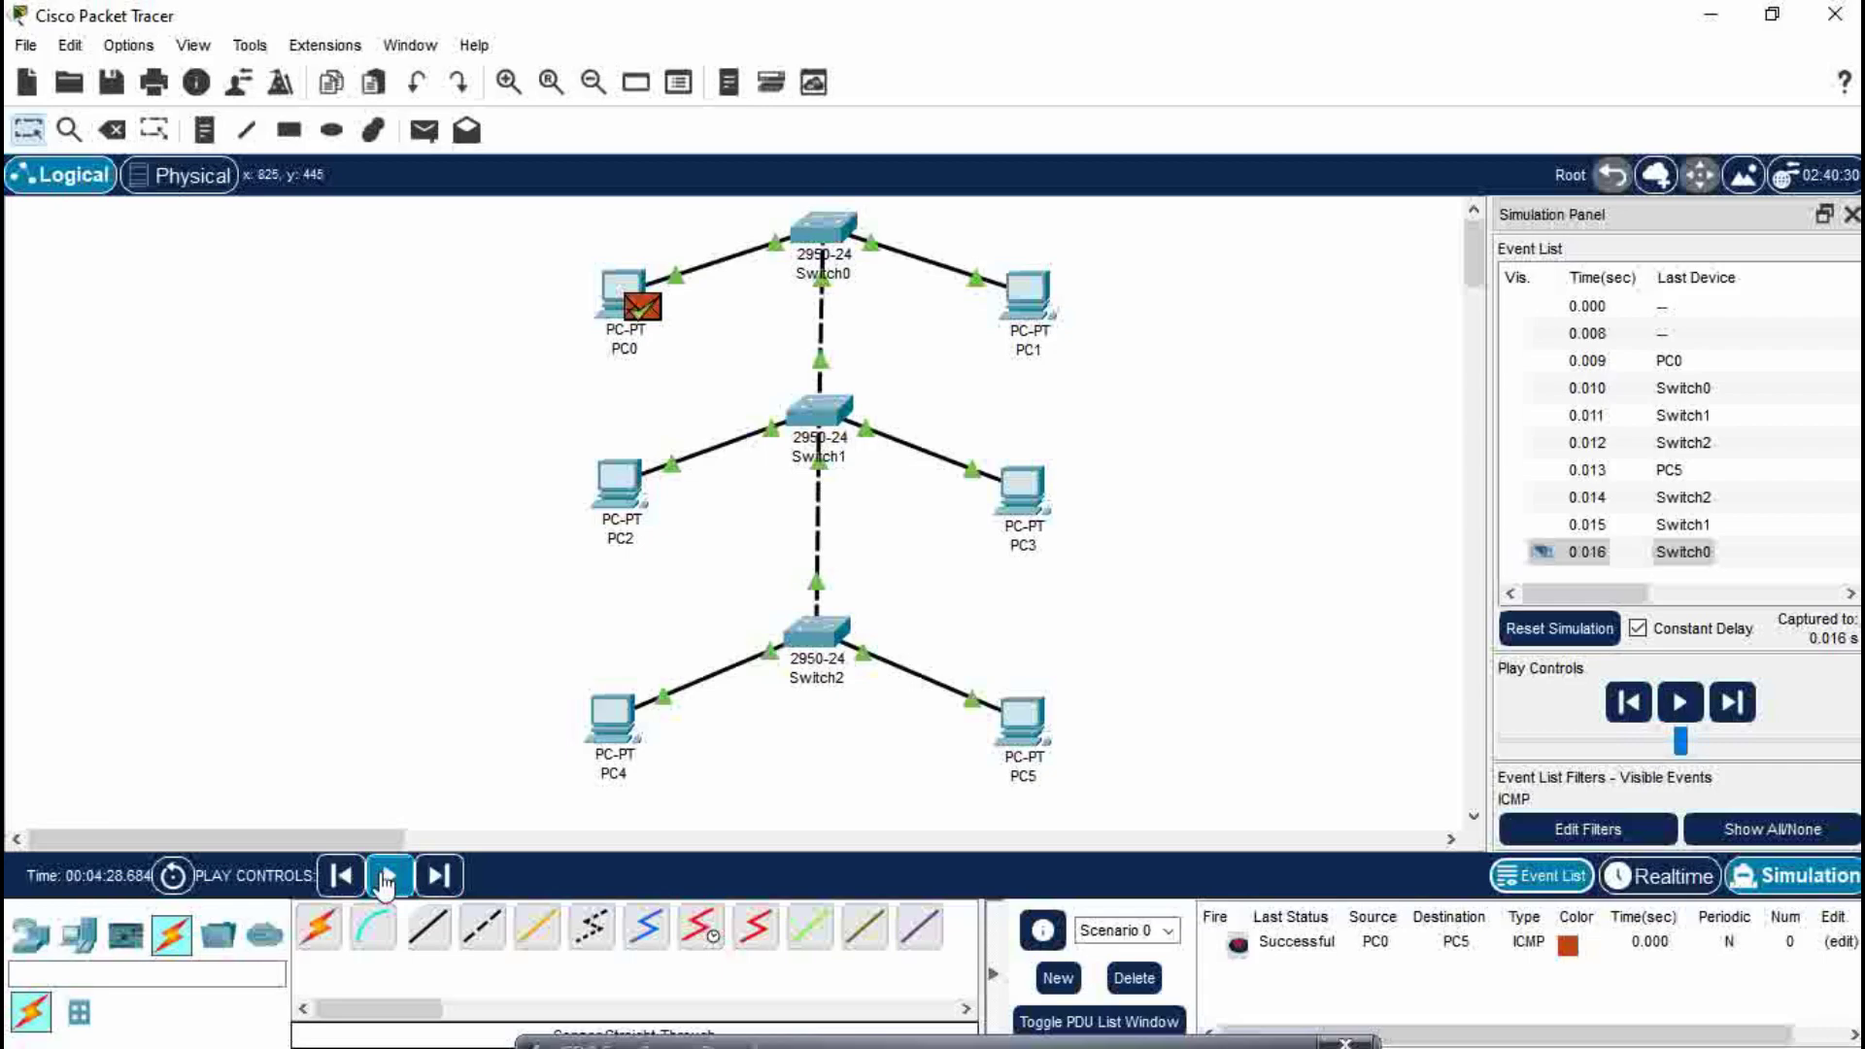
Add a 'TREE TOPOLOGY' note below Switch2 and nudge it into place between PC4 and PC5
{"action": "left_click", "coordinate": [213, 134]}
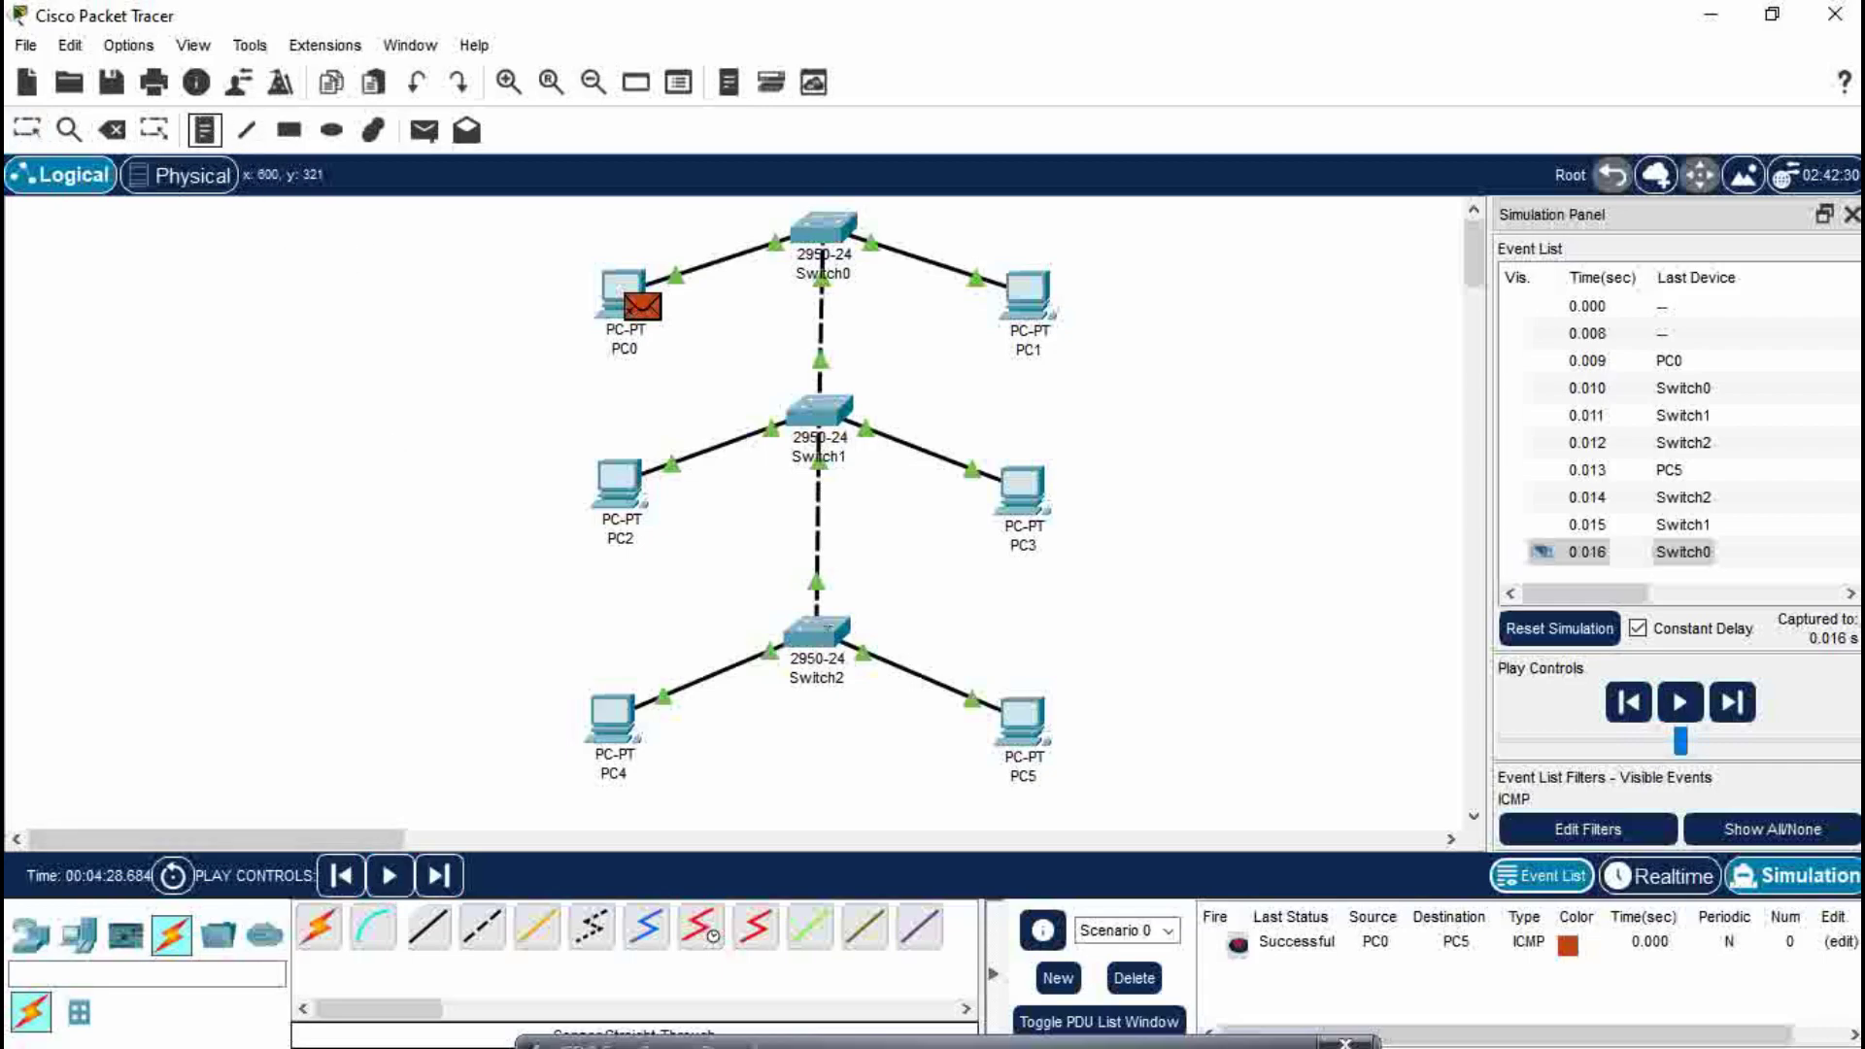
{"action": "left_click", "coordinate": [738, 768]}
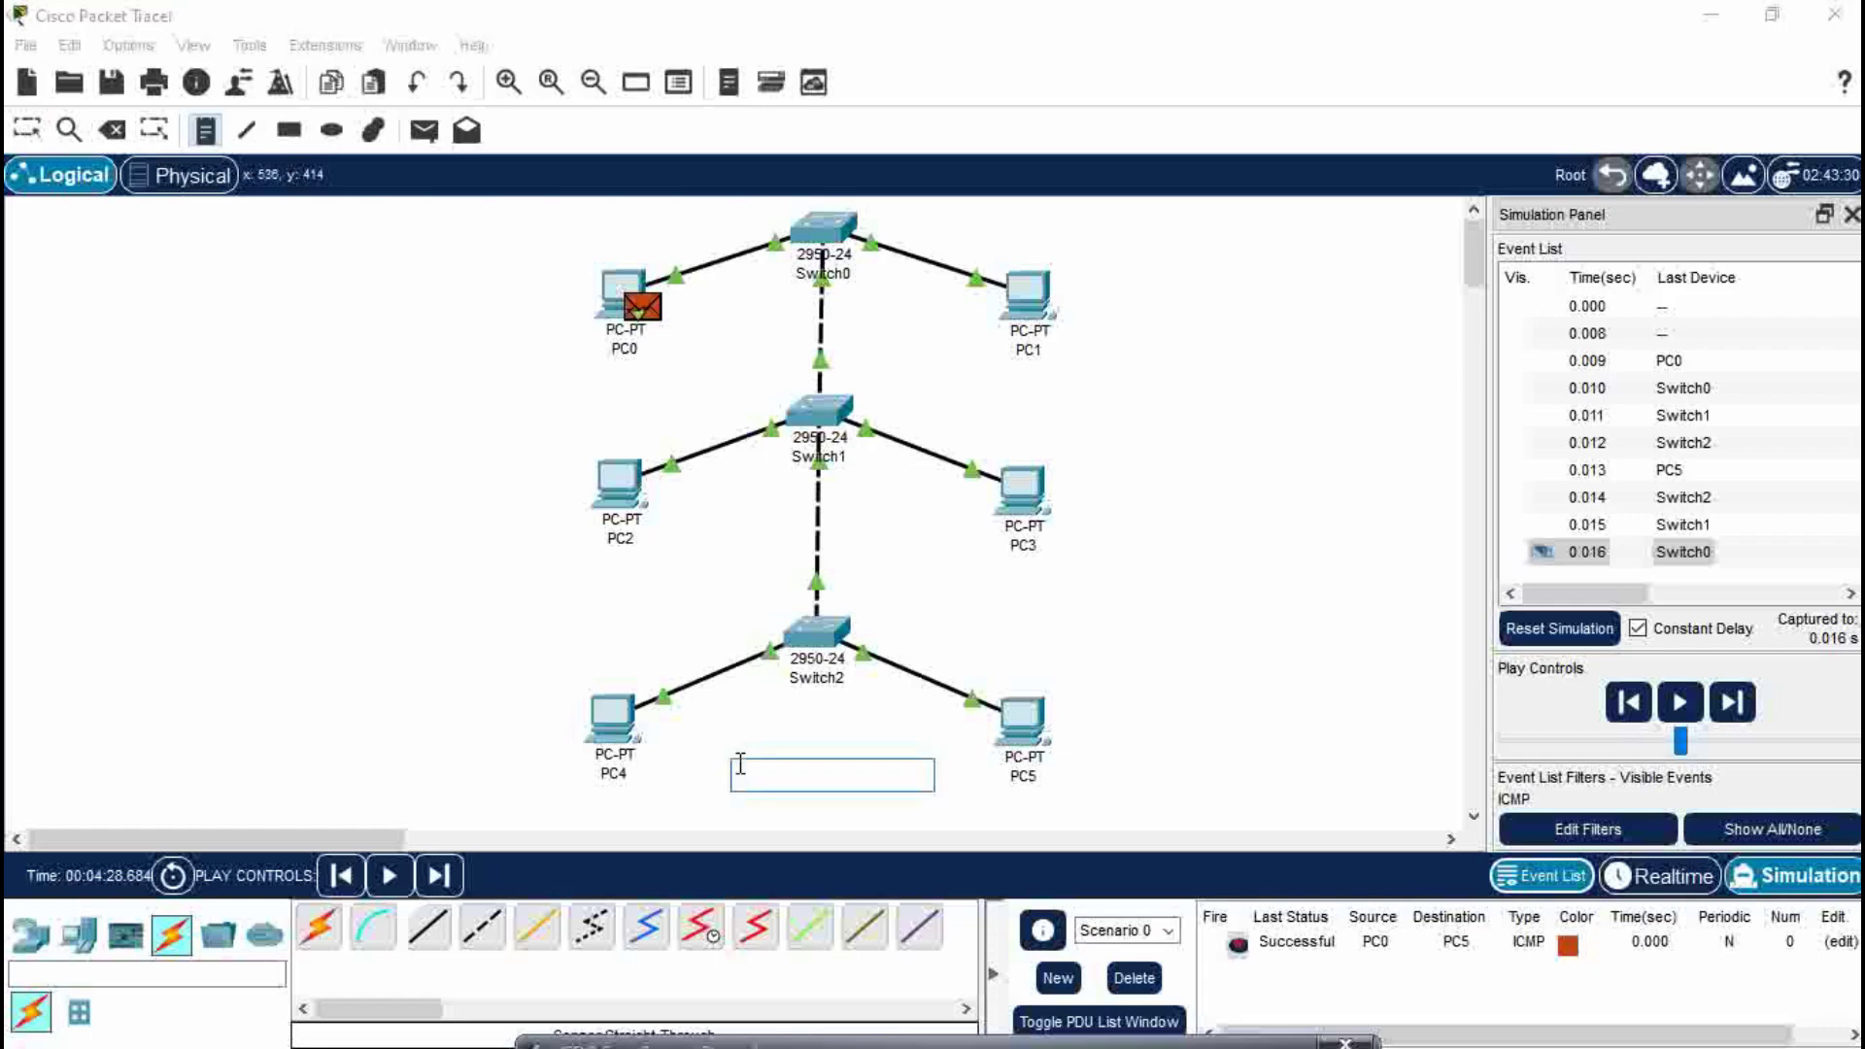
{"action": "type", "text": "RREE TOPOLOGY"}
{"action": "left_click", "coordinate": [214, 134]}
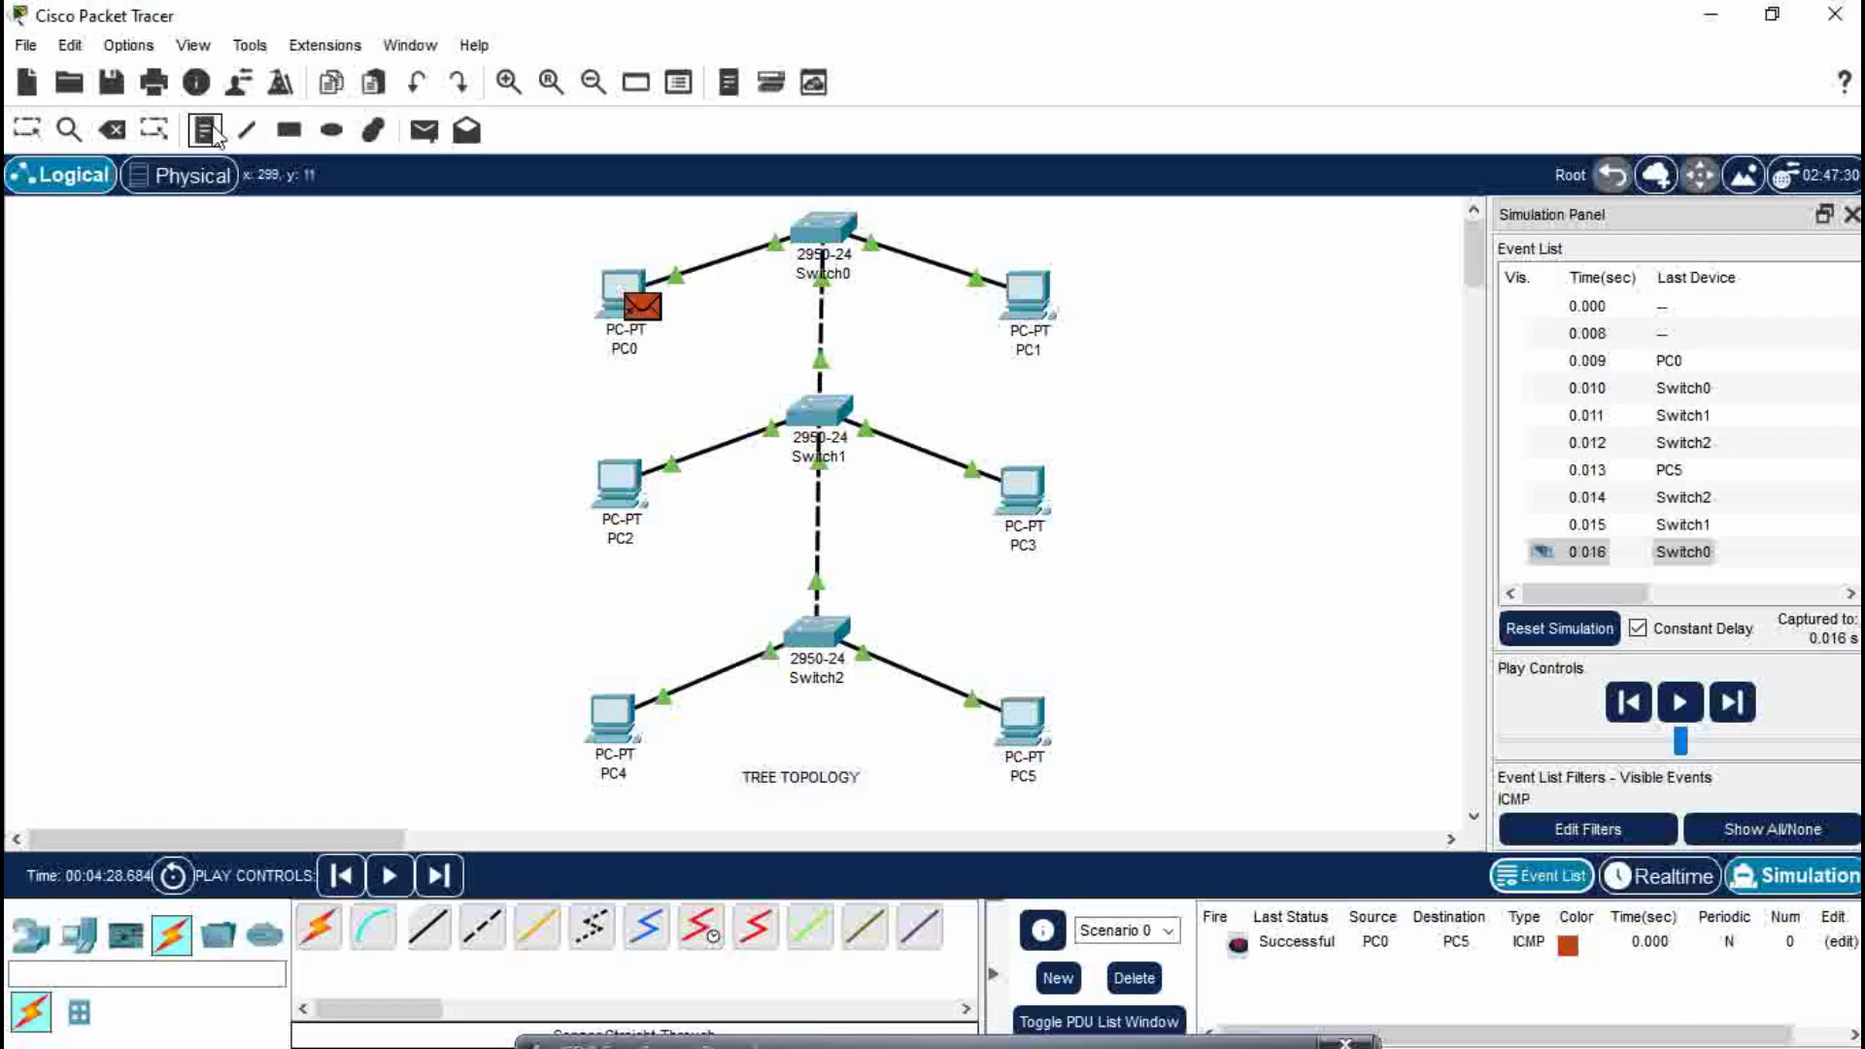
{"action": "left_click", "coordinate": [27, 129]}
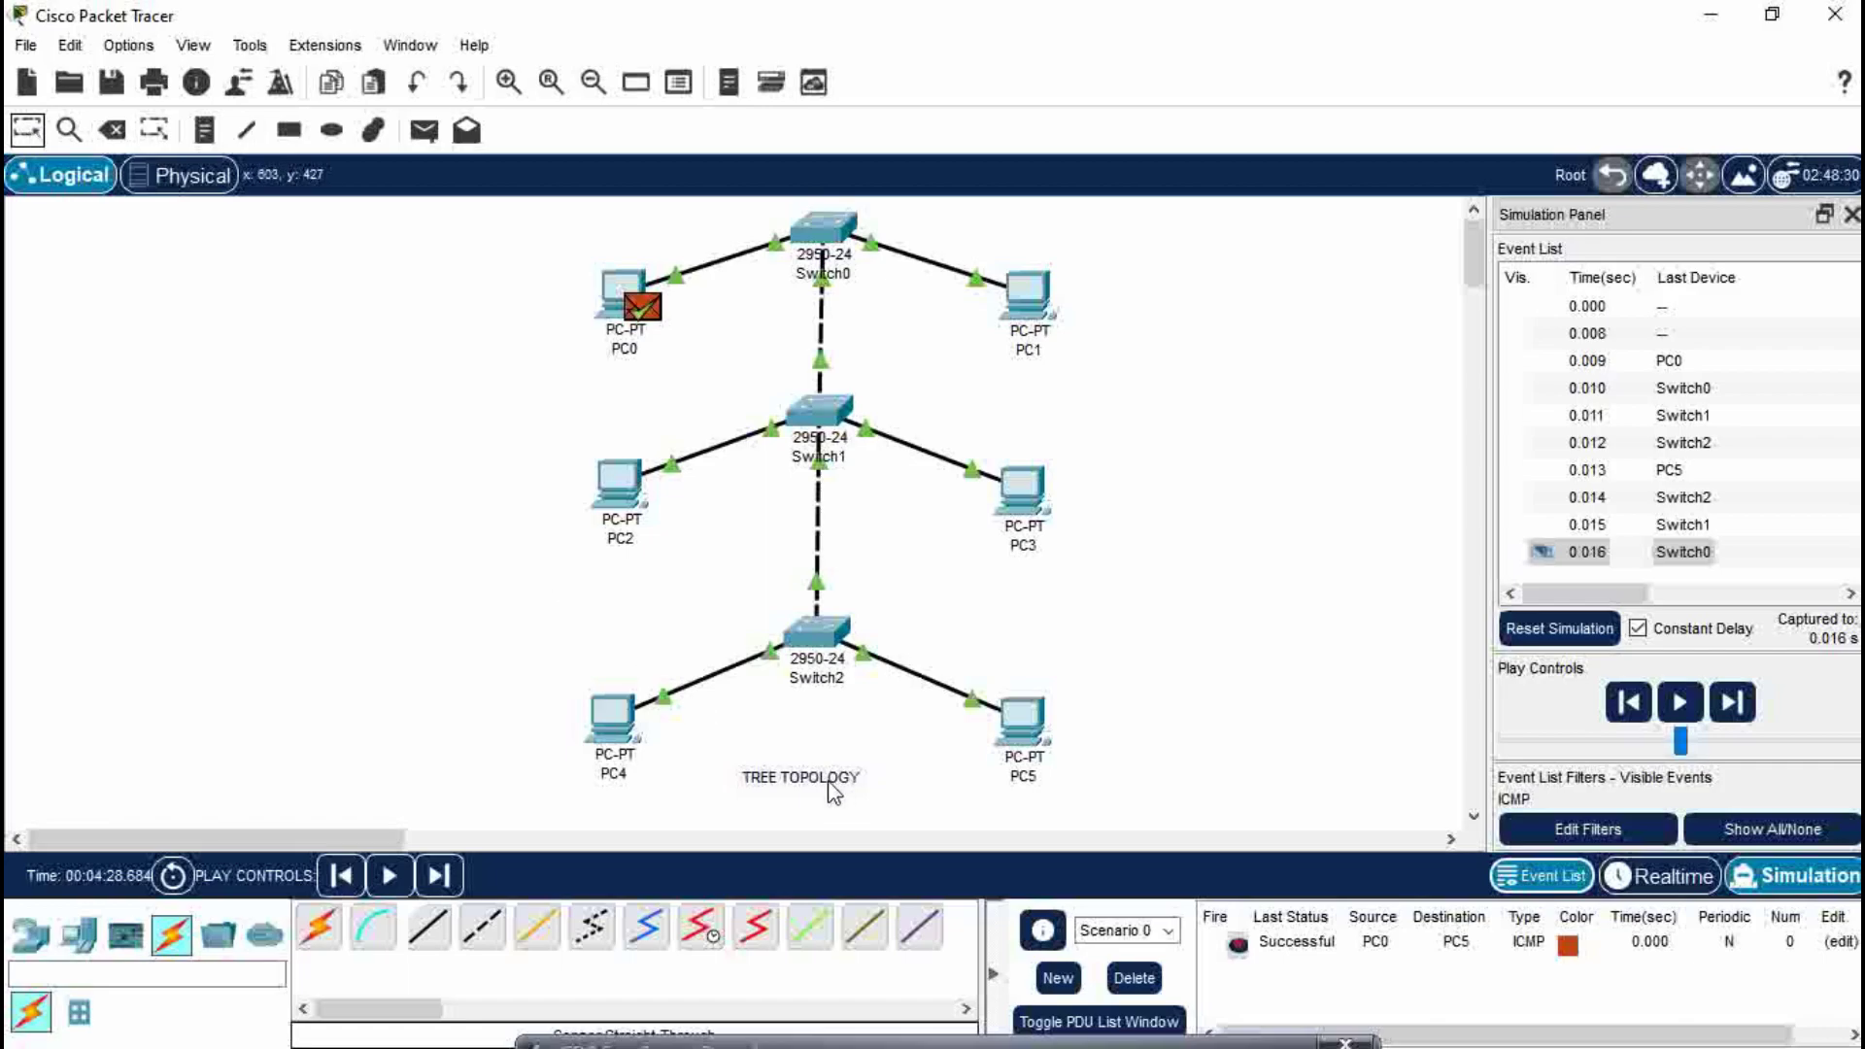
{"action": "left_click_drag", "start_coordinate": [832, 792], "coordinate": [850, 767]}
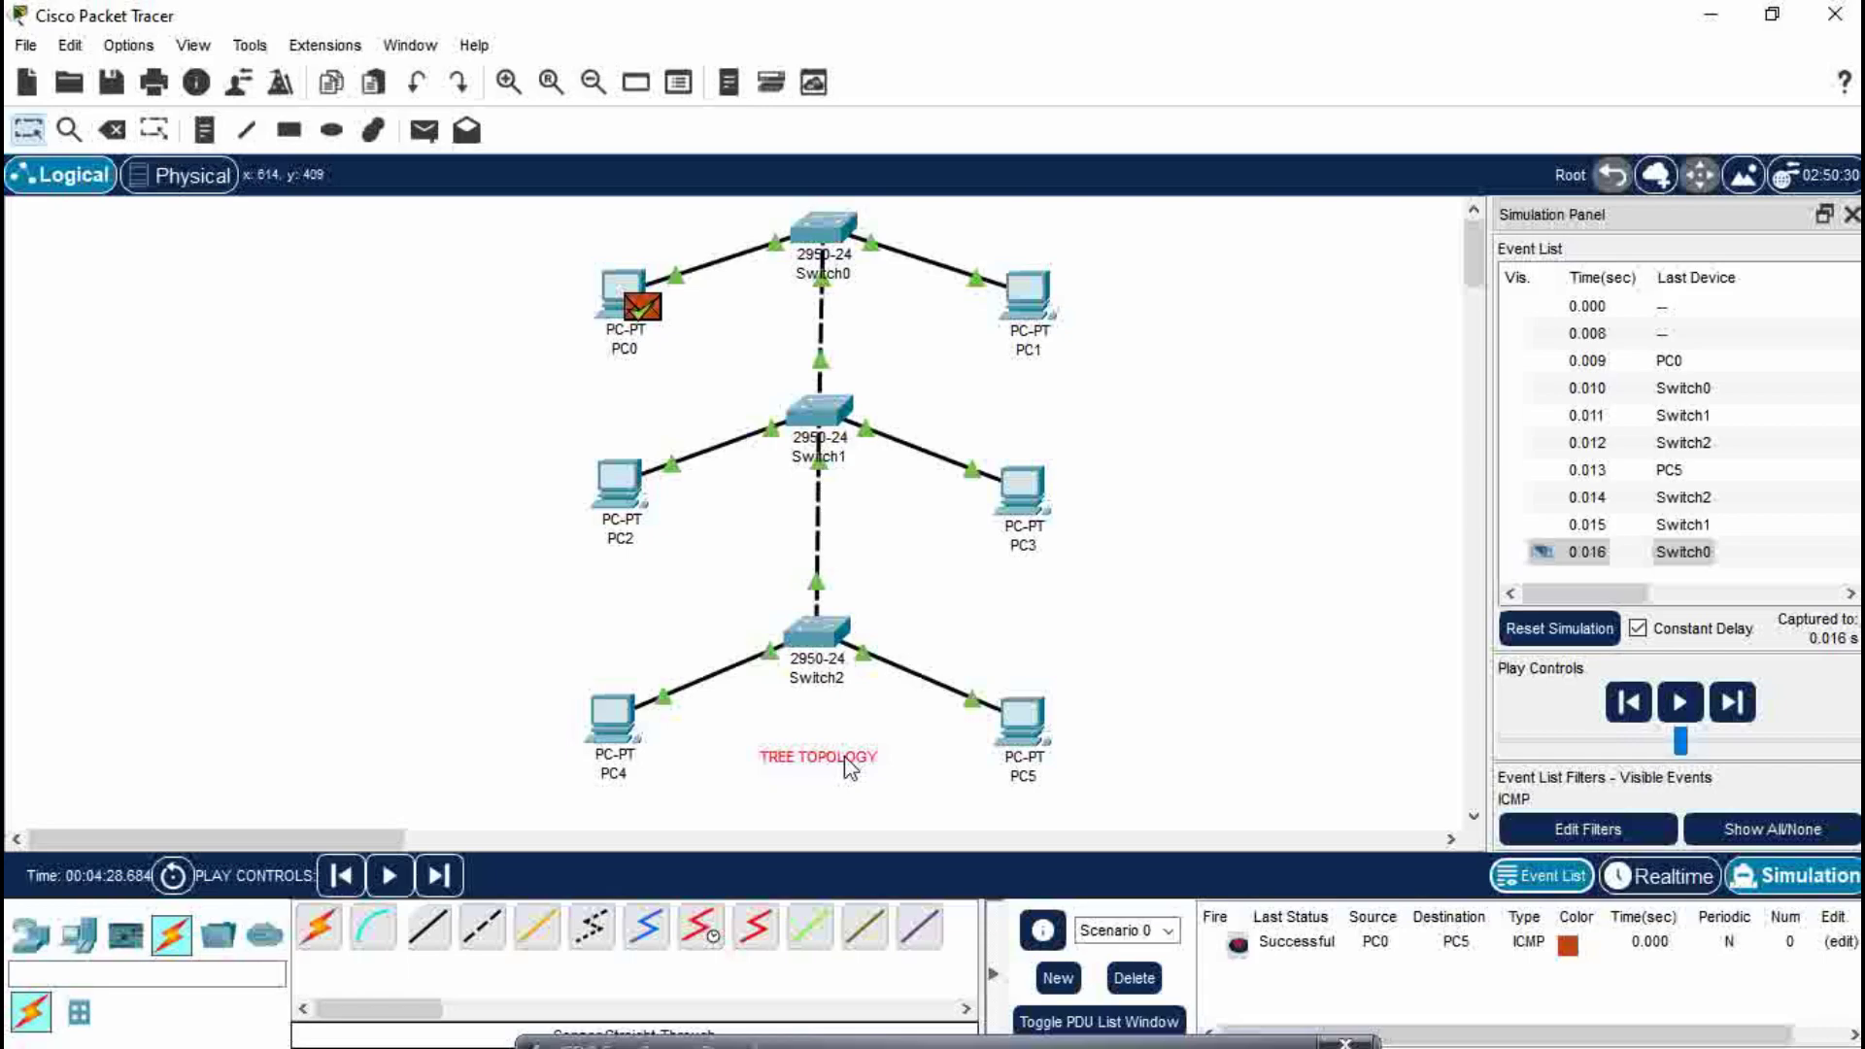
Close the Simulation Panel to reveal the definition, advantages and disadvantages notes
{"action": "left_click", "coordinate": [1851, 216]}
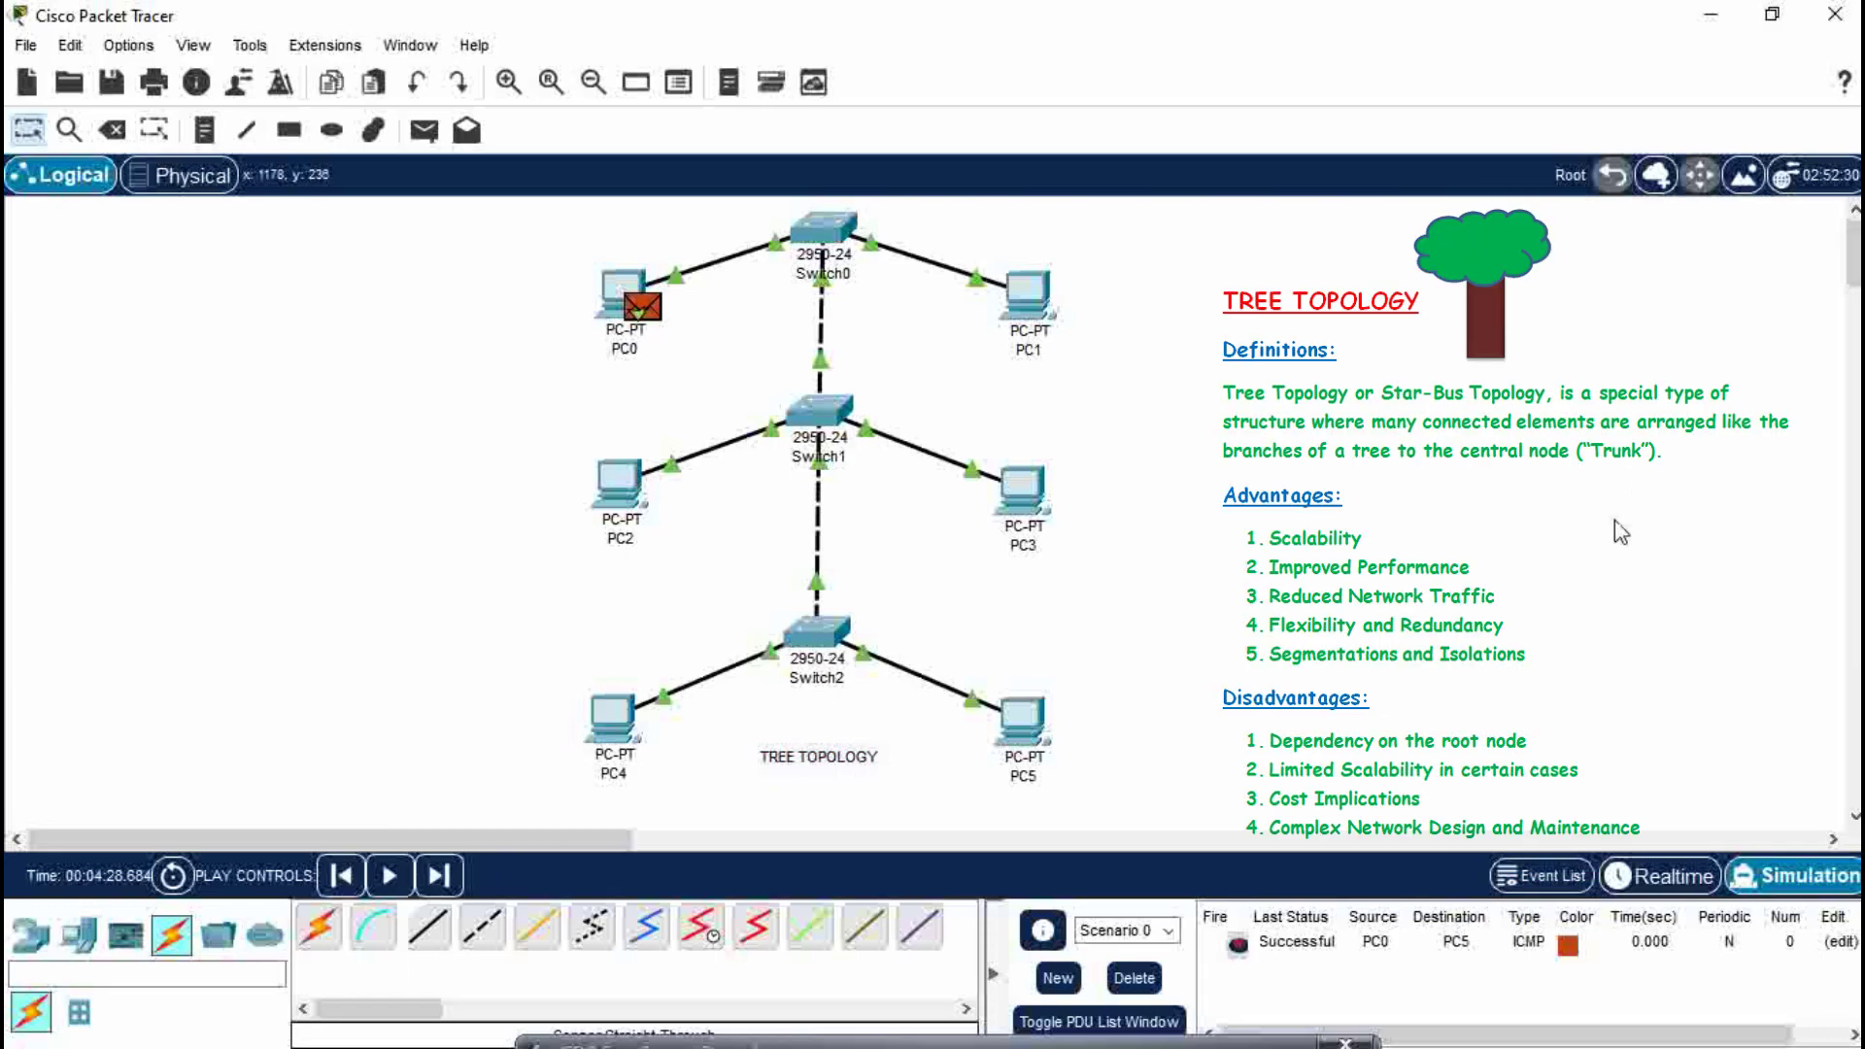